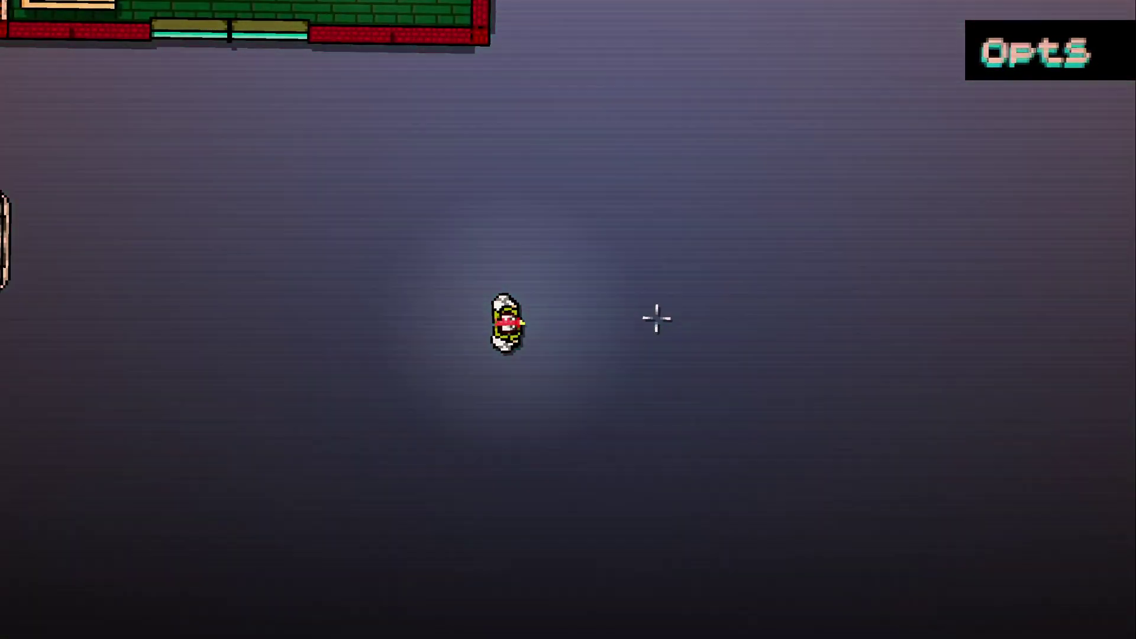
# Step: Walk the masked character left, right and up outside the building while it faces the crosshair
pyautogui.press('d')
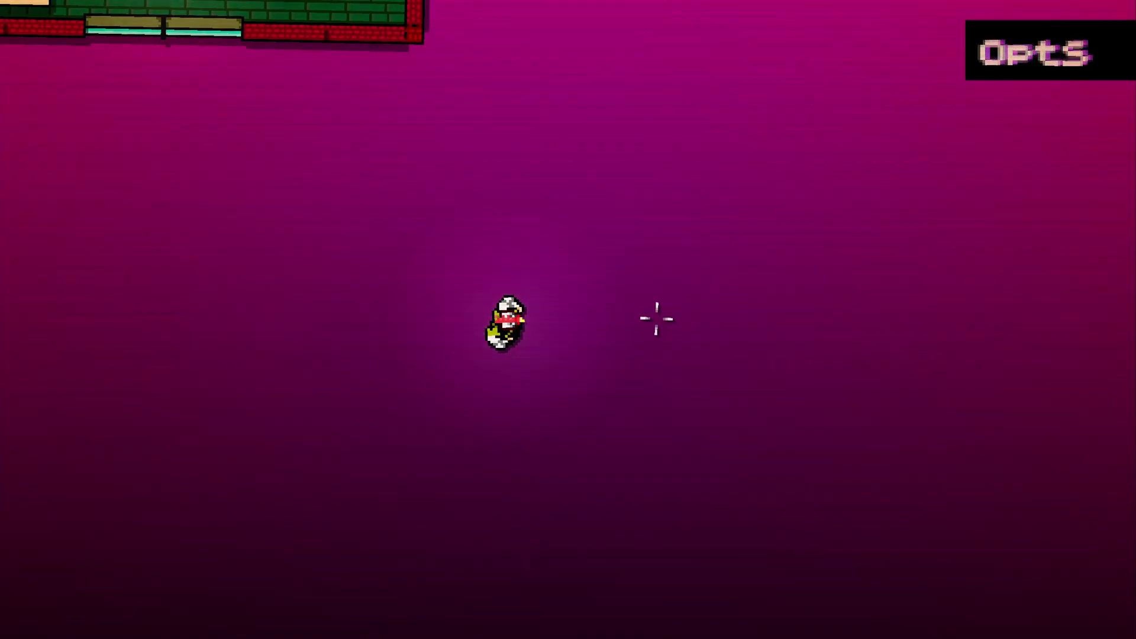
pyautogui.press('w')
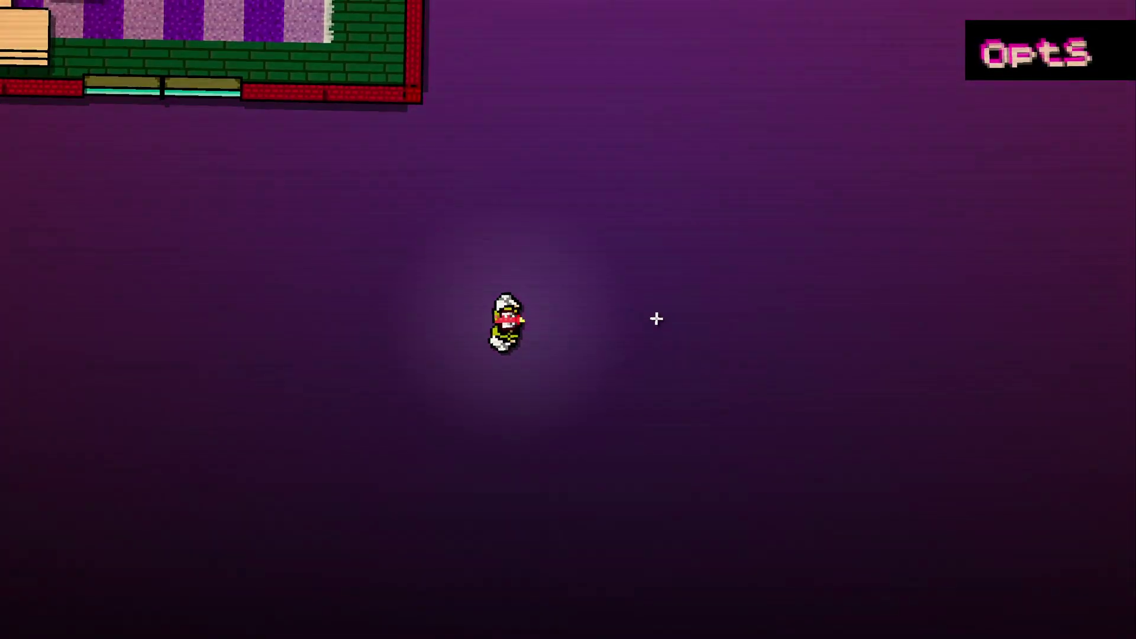
pyautogui.press('a')
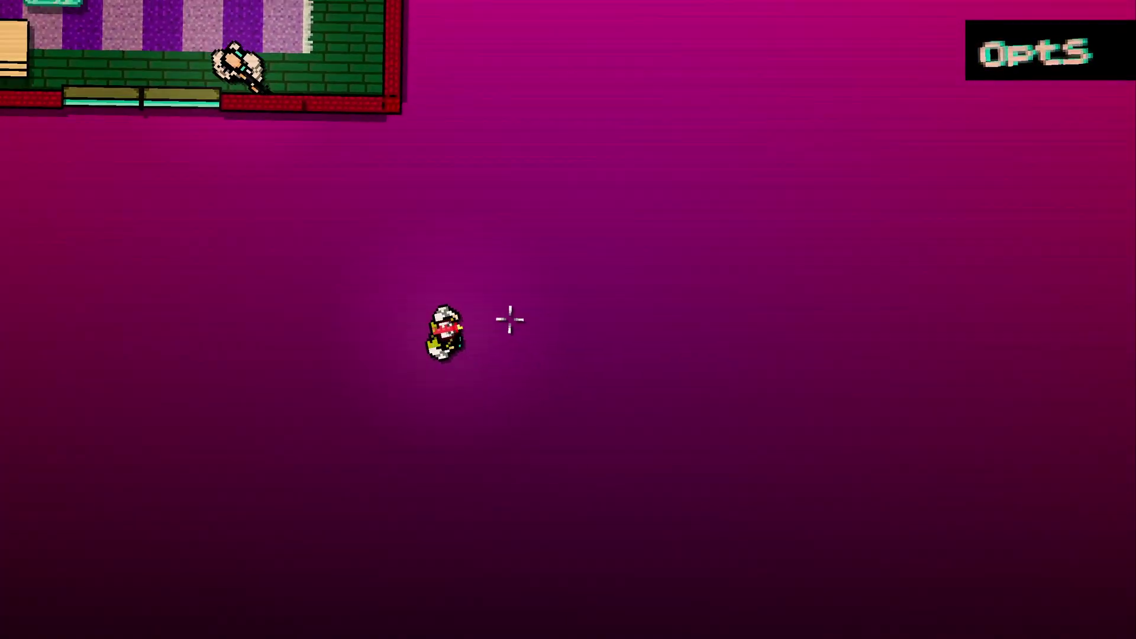
pyautogui.press('d')
pyautogui.press('a')
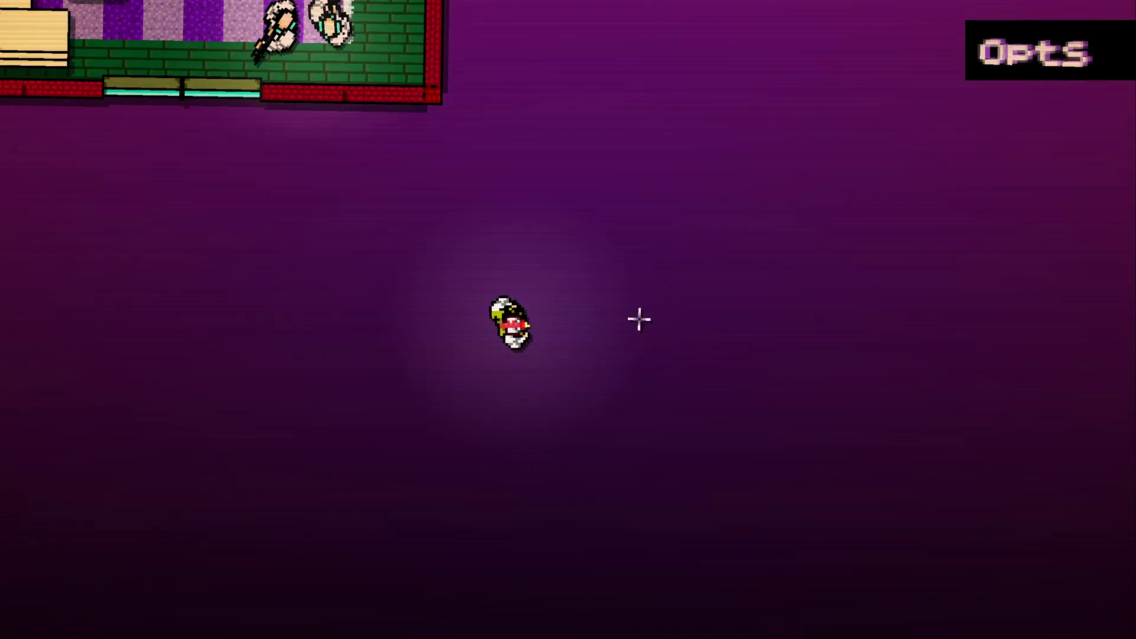
pyautogui.press('d')
pyautogui.press('d')
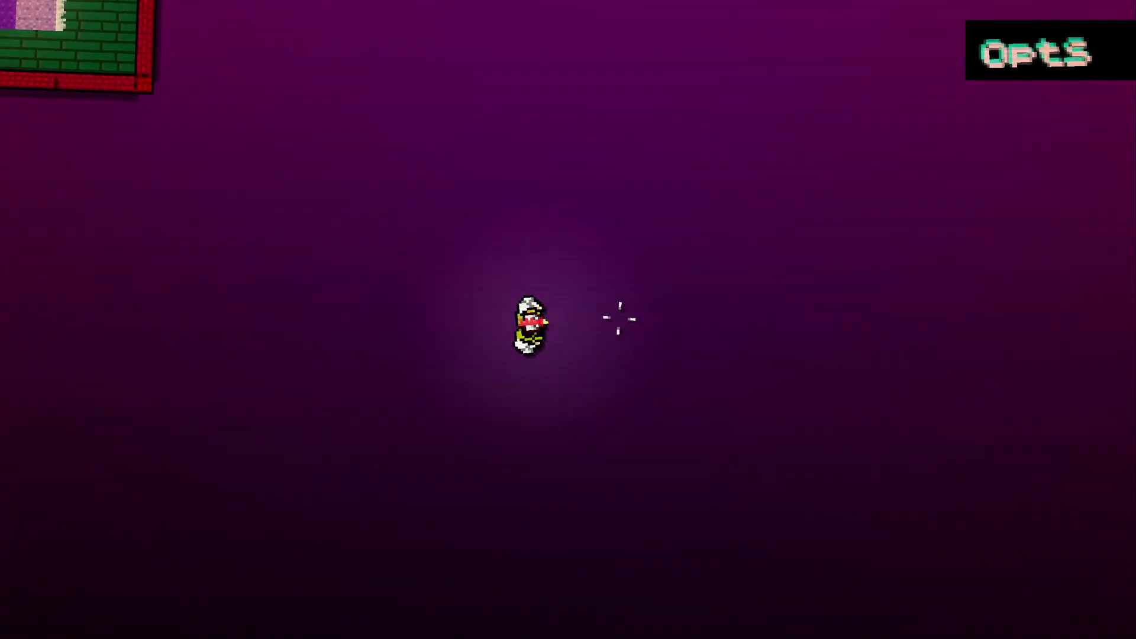
pyautogui.press('a')
pyautogui.press('d')
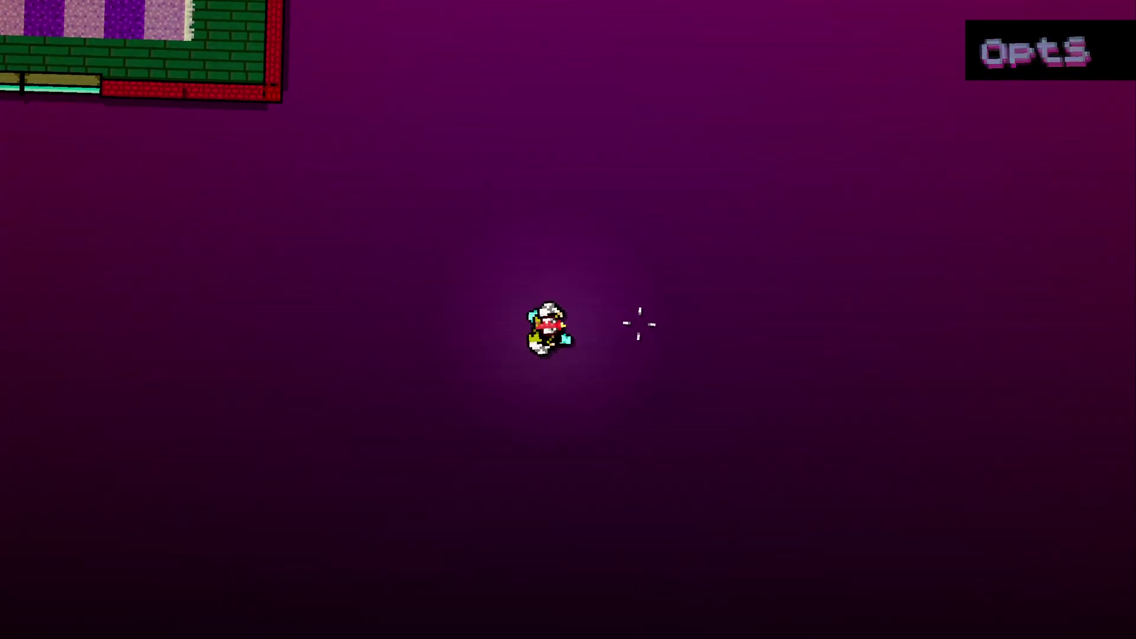
pyautogui.press('a')
pyautogui.press('d')
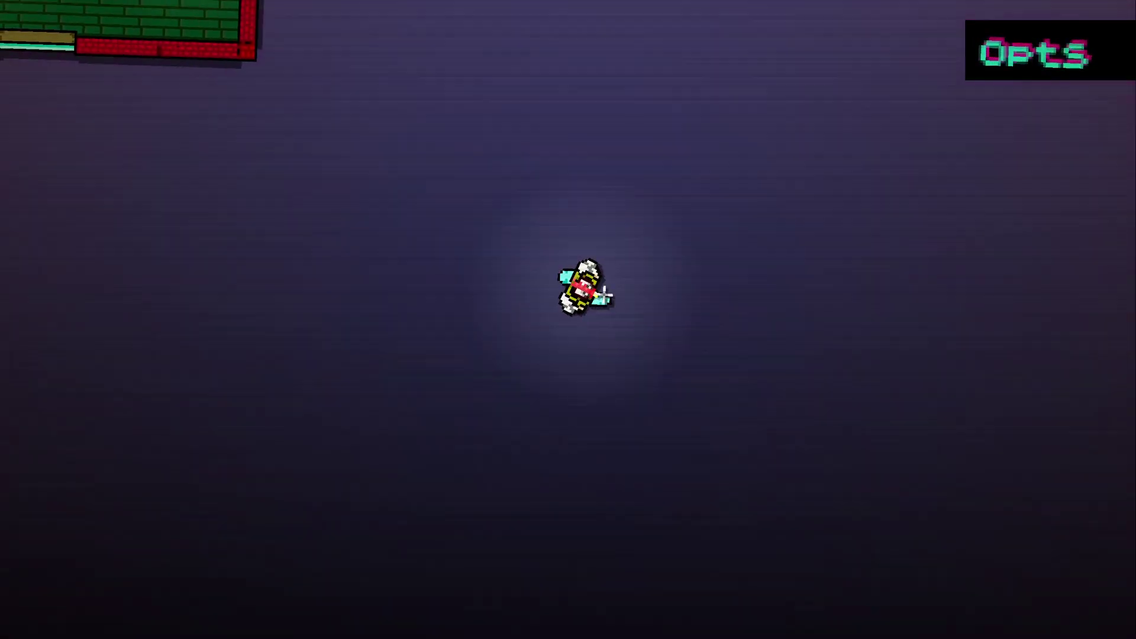
pyautogui.press('a')
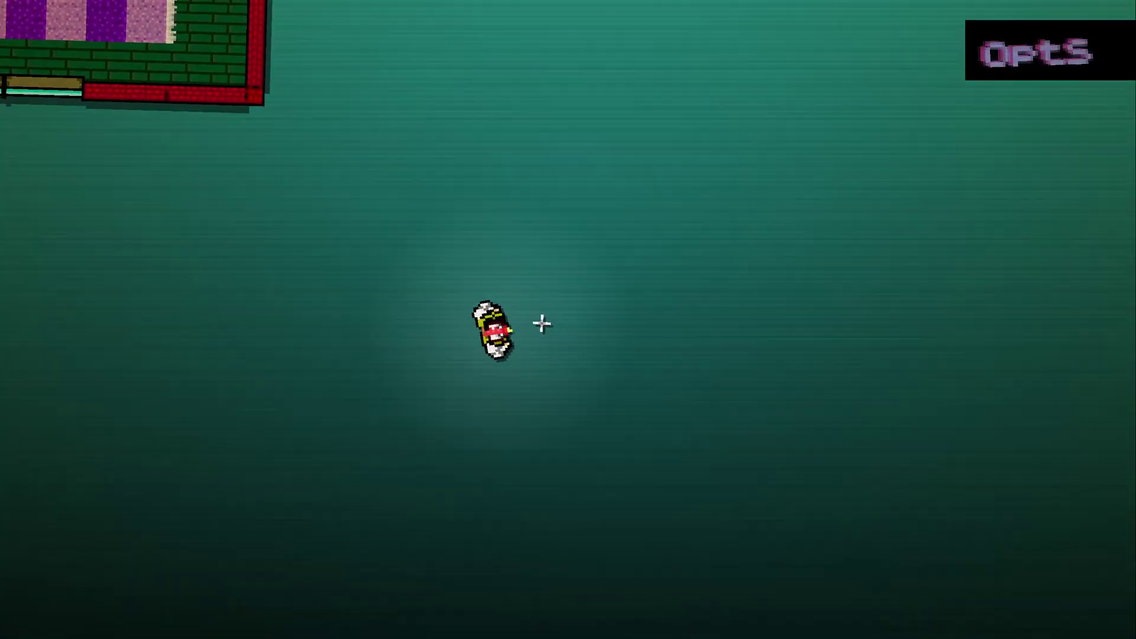
pyautogui.press('a')
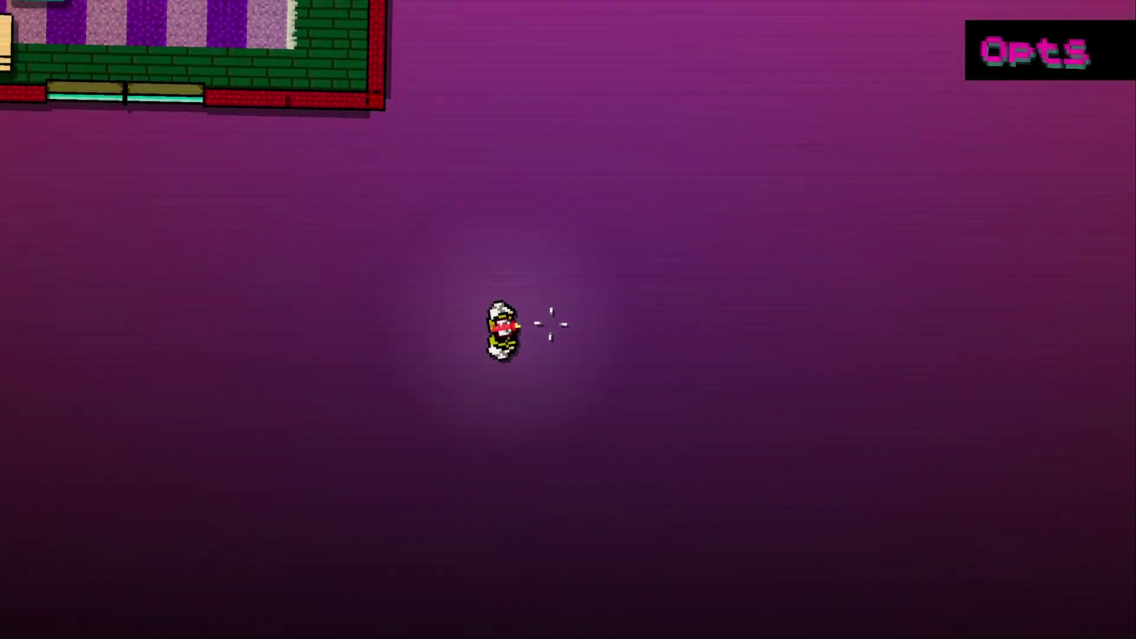
pyautogui.press('a')
pyautogui.press('d')
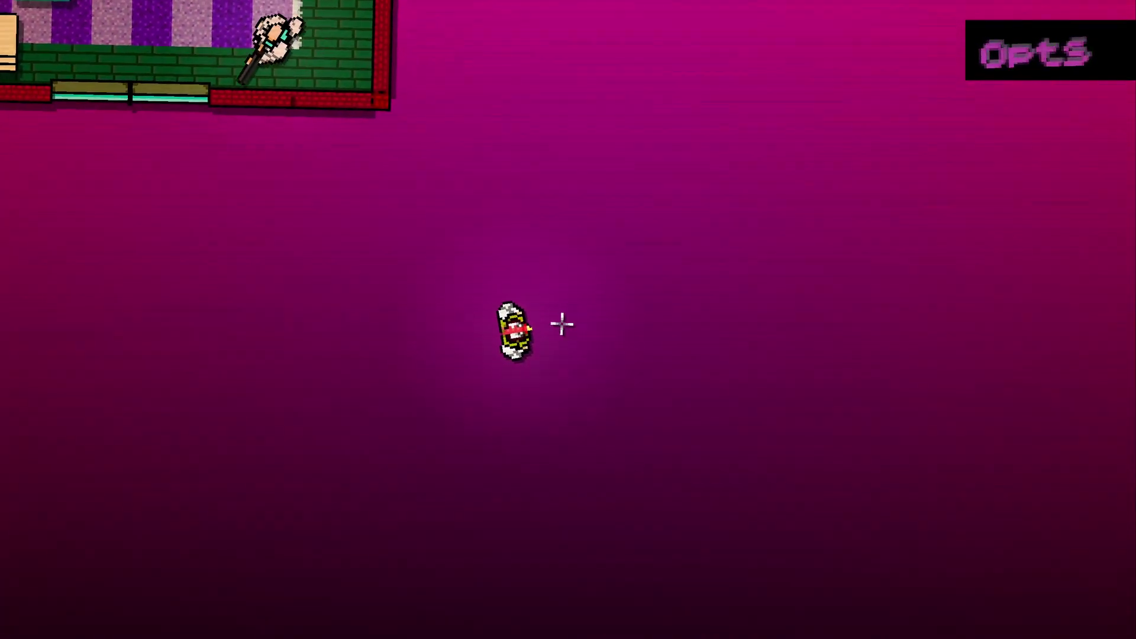
pyautogui.press('d')
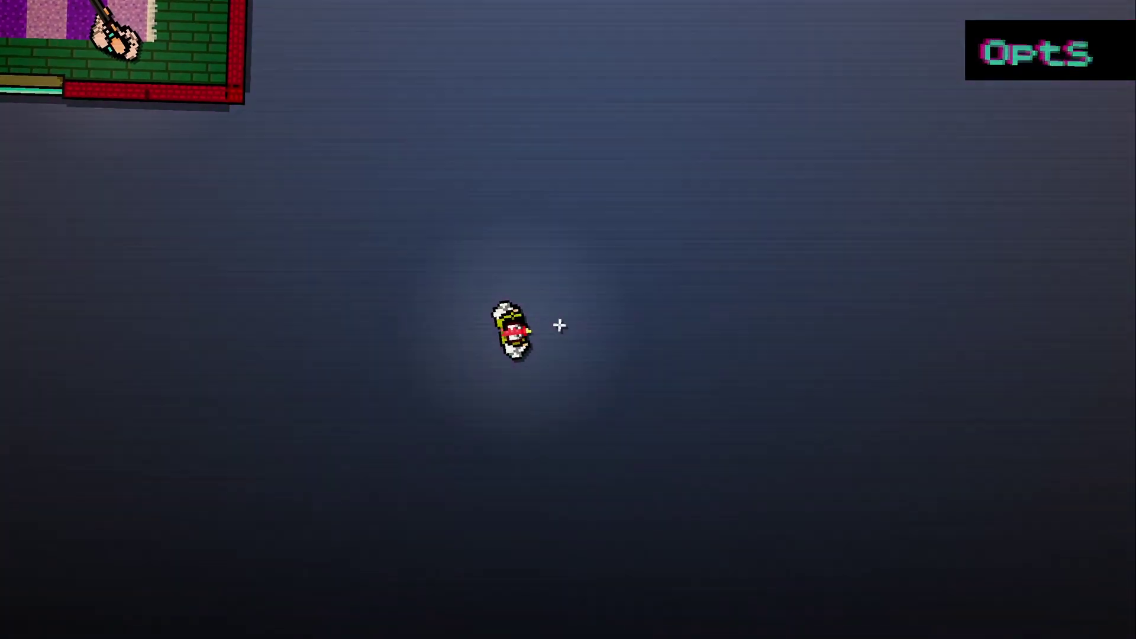
pyautogui.press('d')
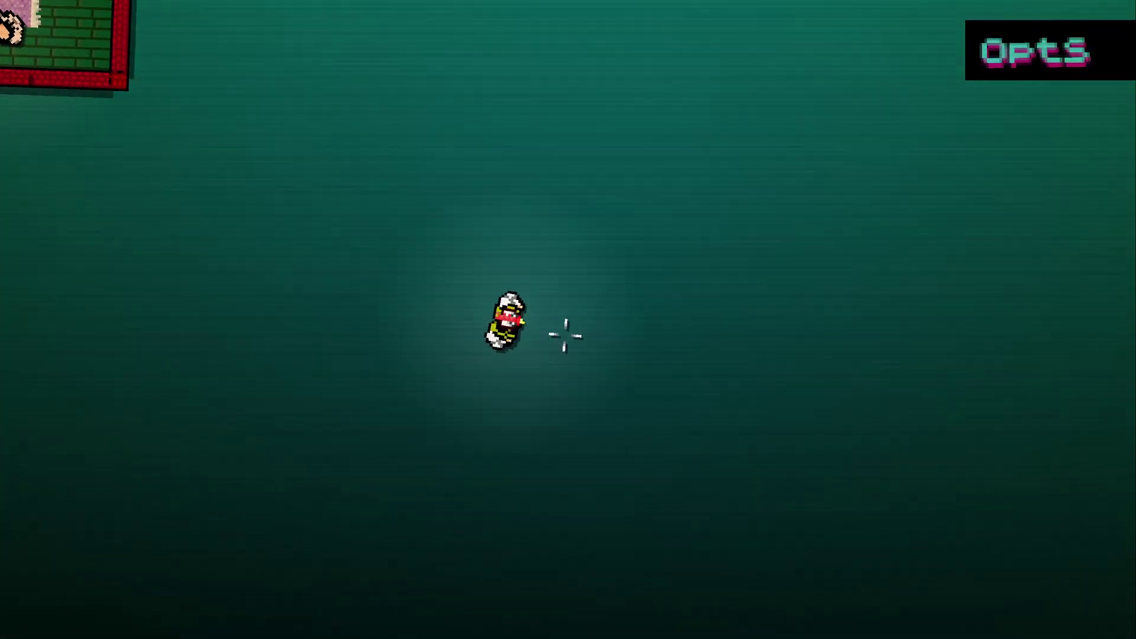
pyautogui.press('a')
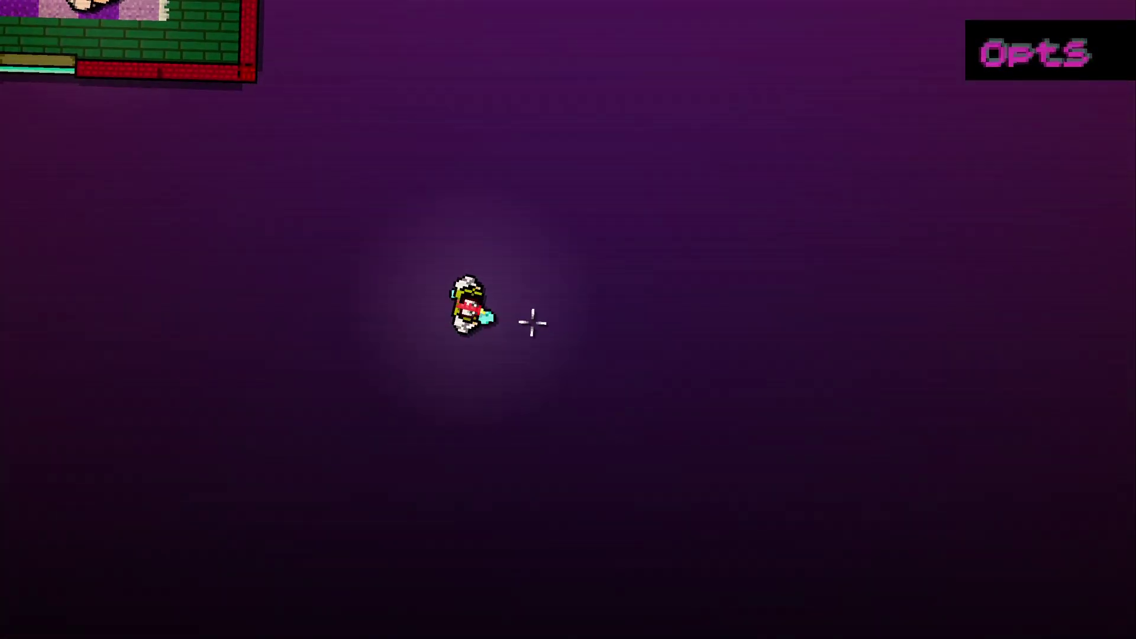
pyautogui.press('a')
pyautogui.press('d')
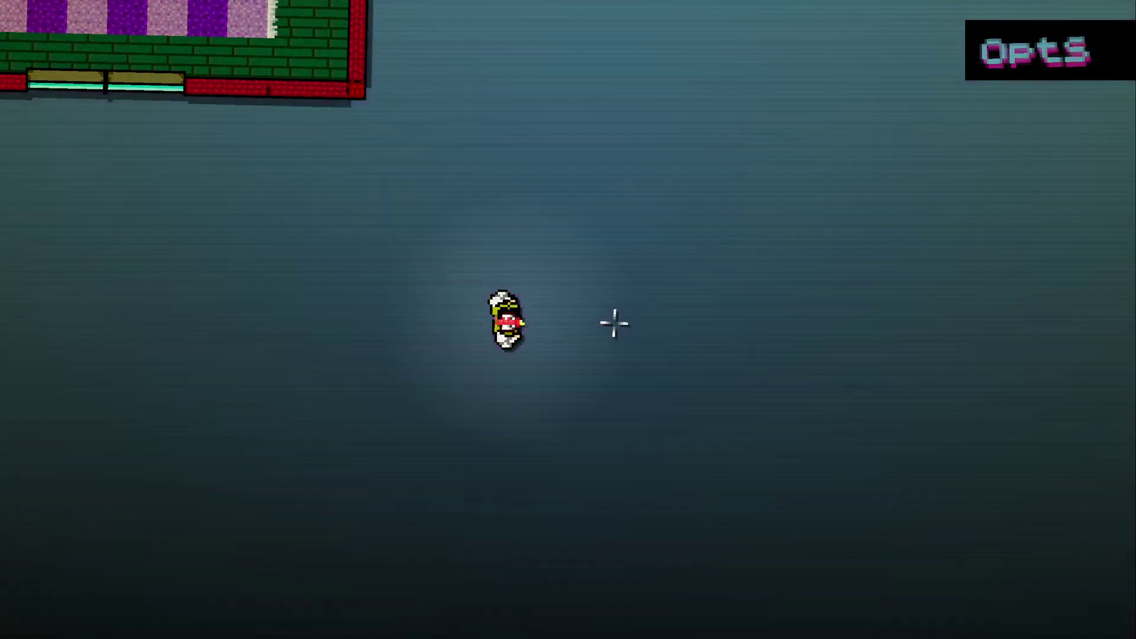
pyautogui.press('a')
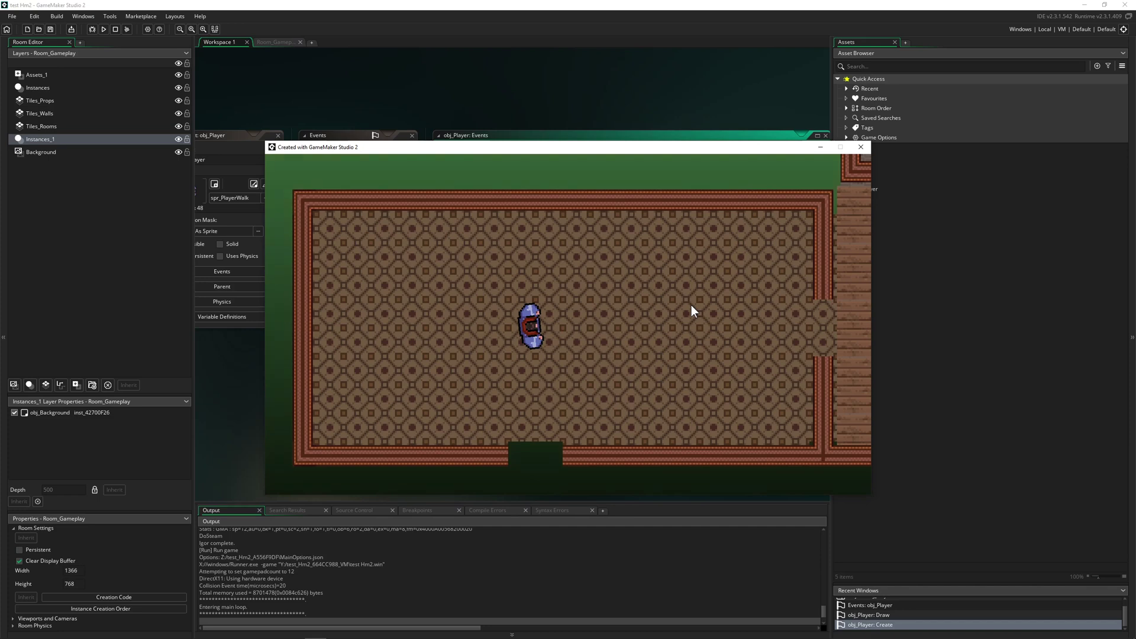
# Step: Move the player left, right, up and down in the test room to check rotation toward the mouse
pyautogui.press('d')
pyautogui.press('a')
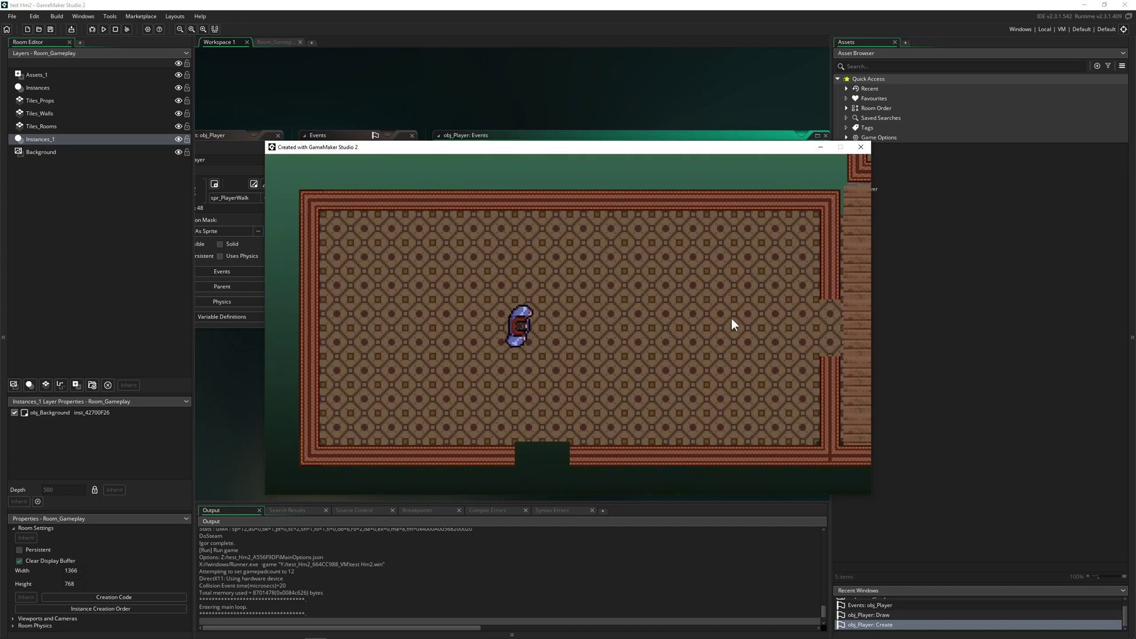
pyautogui.press('d')
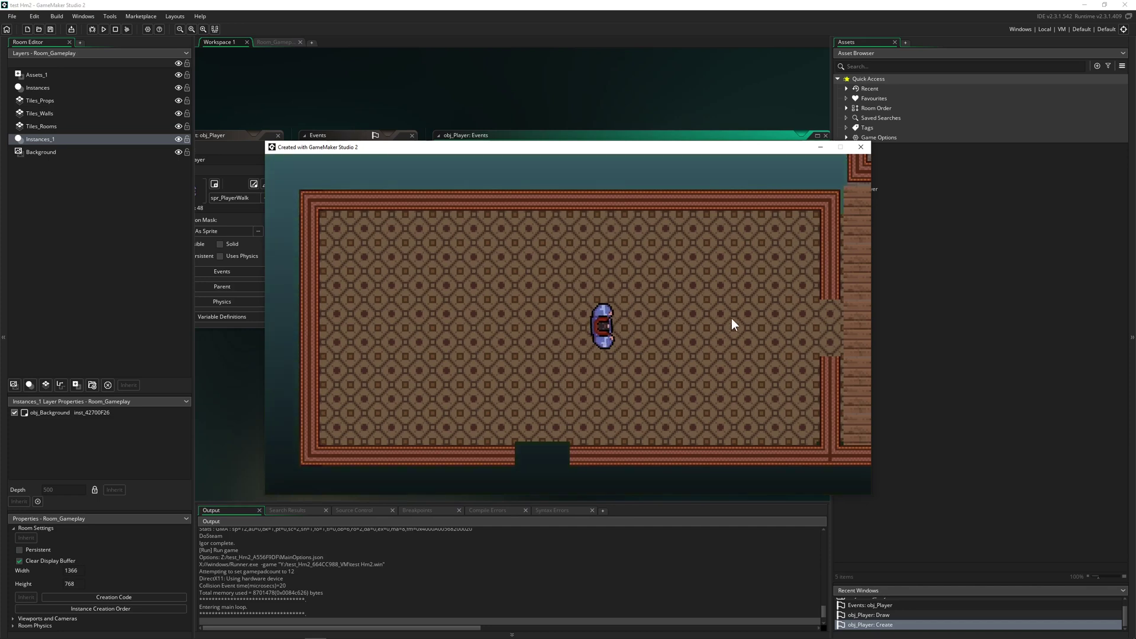
pyautogui.press('a')
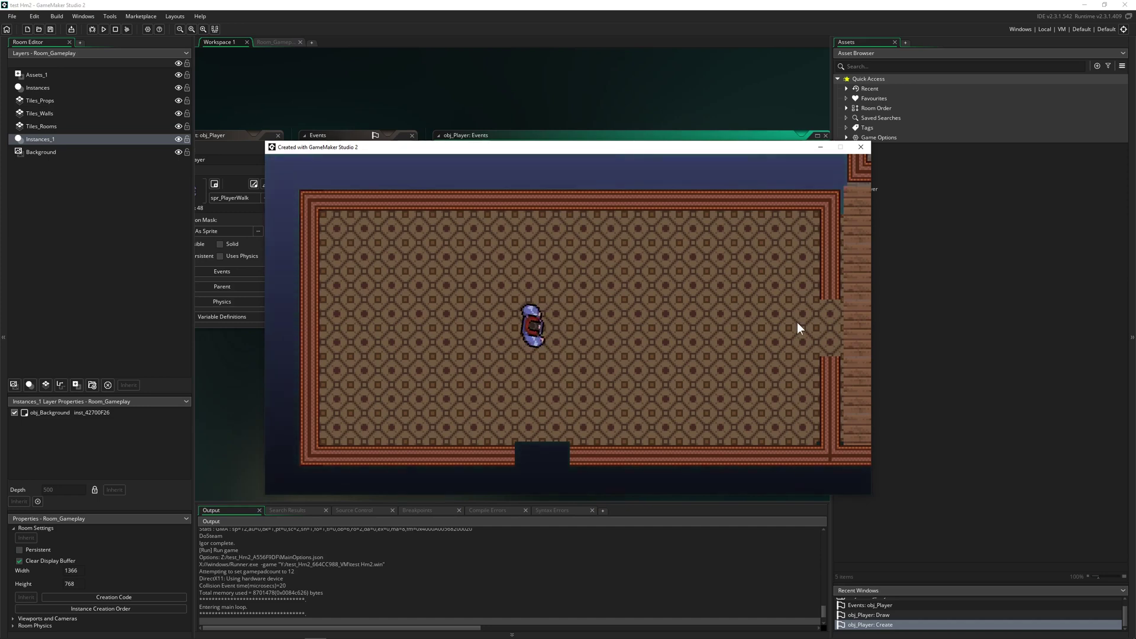
pyautogui.press('d')
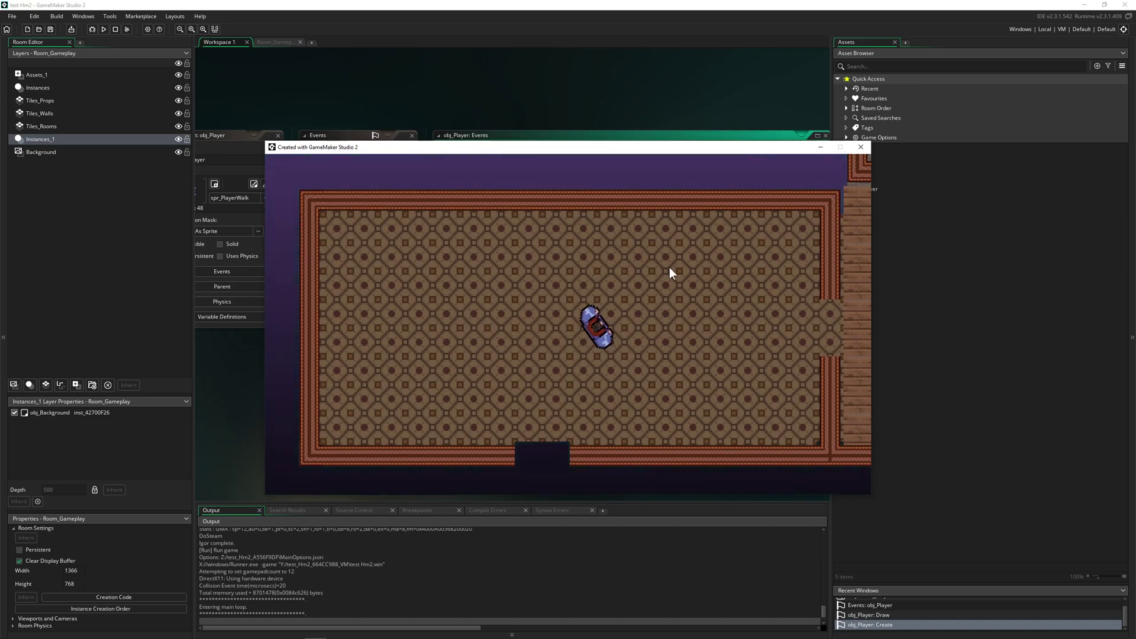
pyautogui.press('a')
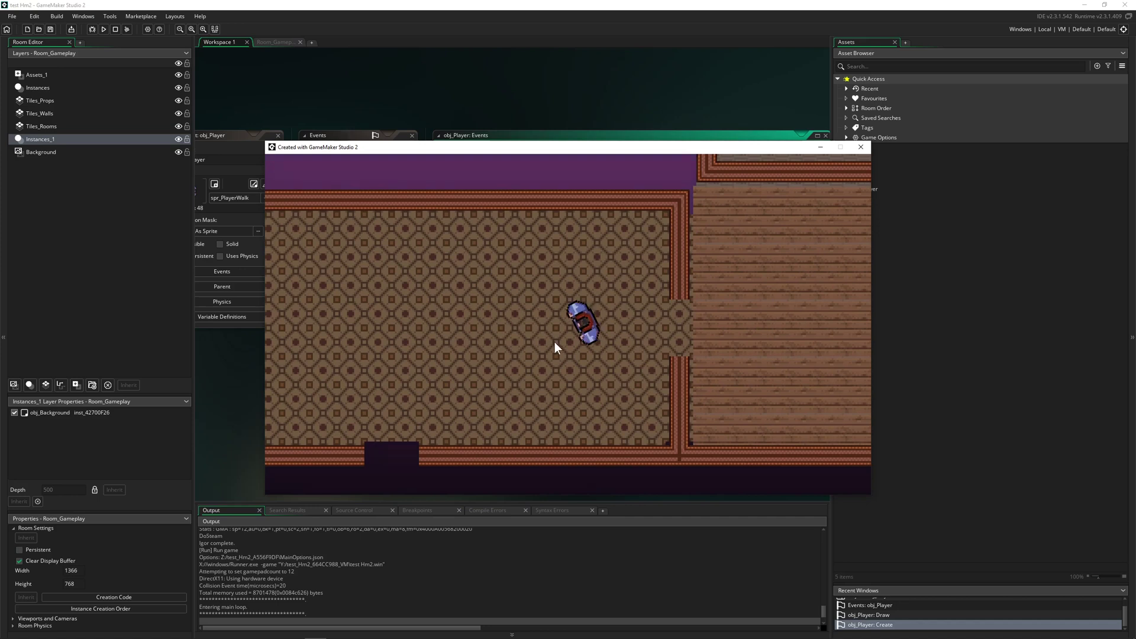
pyautogui.press('w')
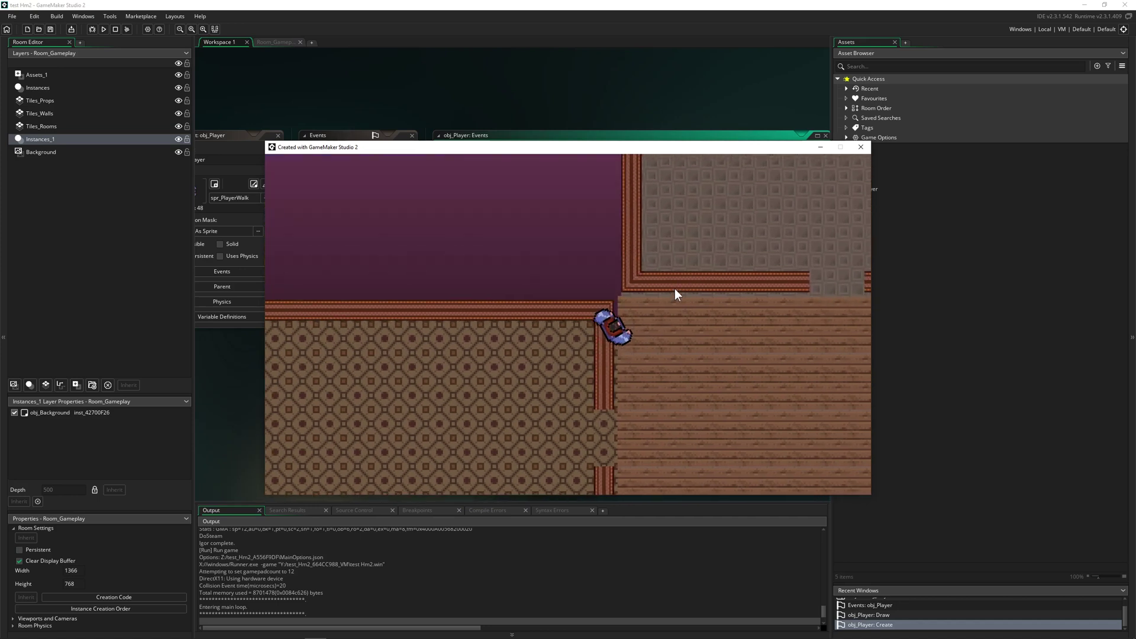
pyautogui.press('s')
pyautogui.press('a')
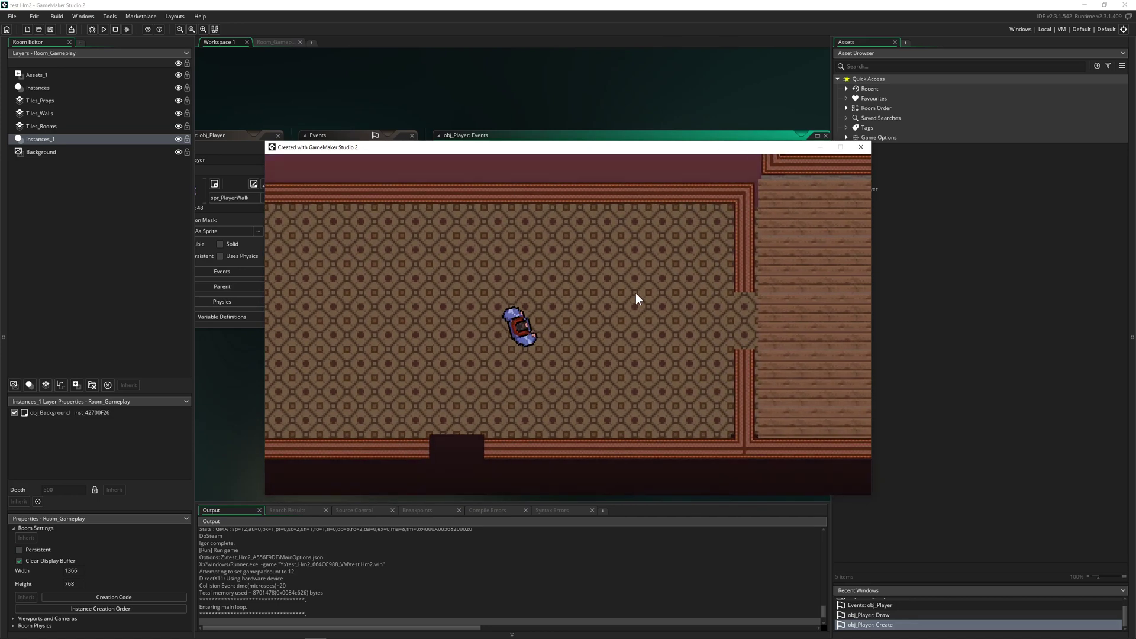
# Step: Walk the player right, up and down once more, then close the game window
pyautogui.press('d')
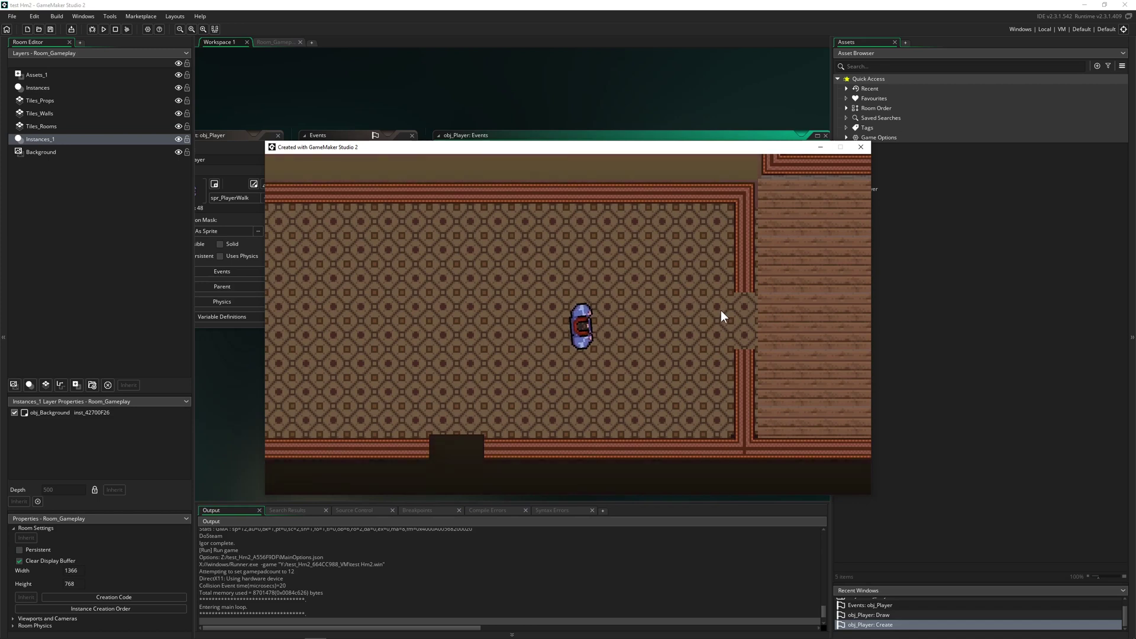
pyautogui.press('w')
pyautogui.press('s')
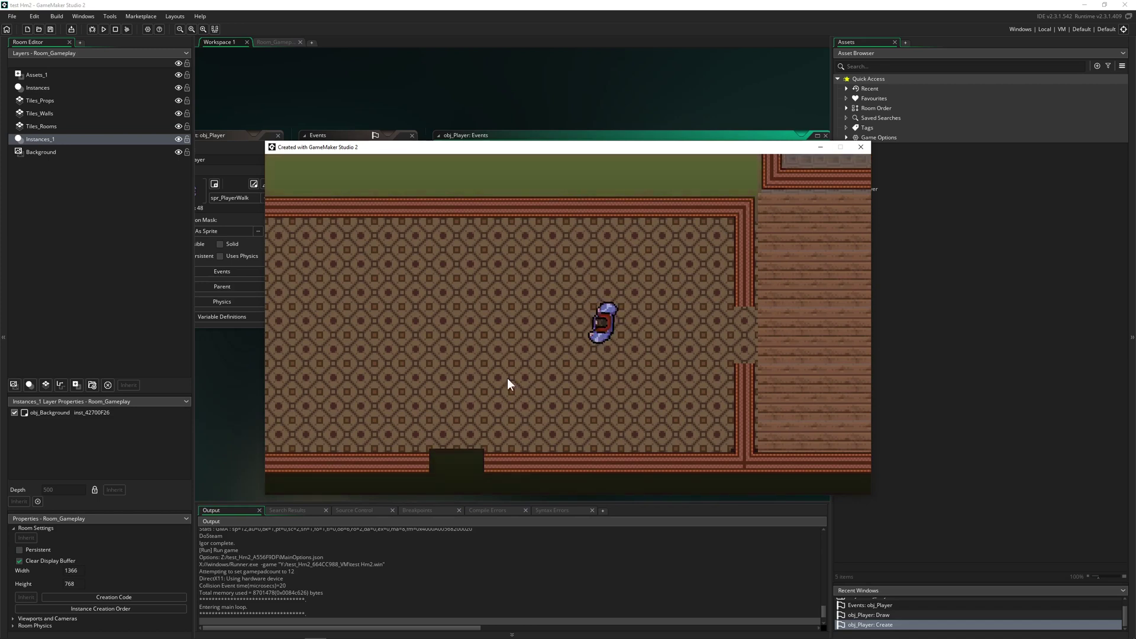
pyautogui.press('a')
pyautogui.press('a')
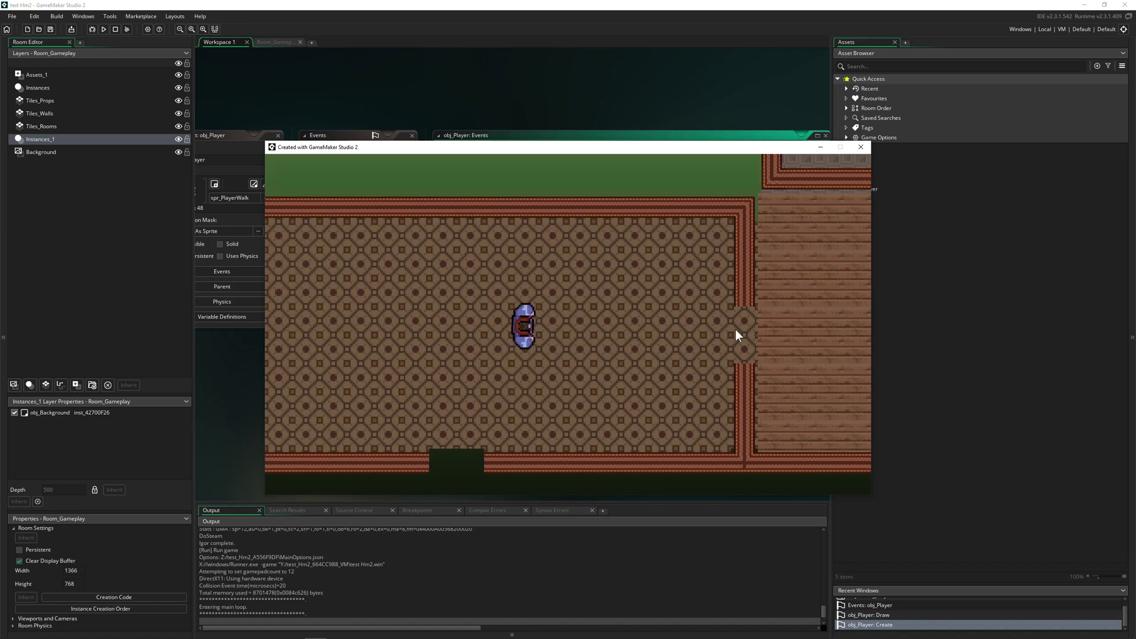
pyautogui.press('d')
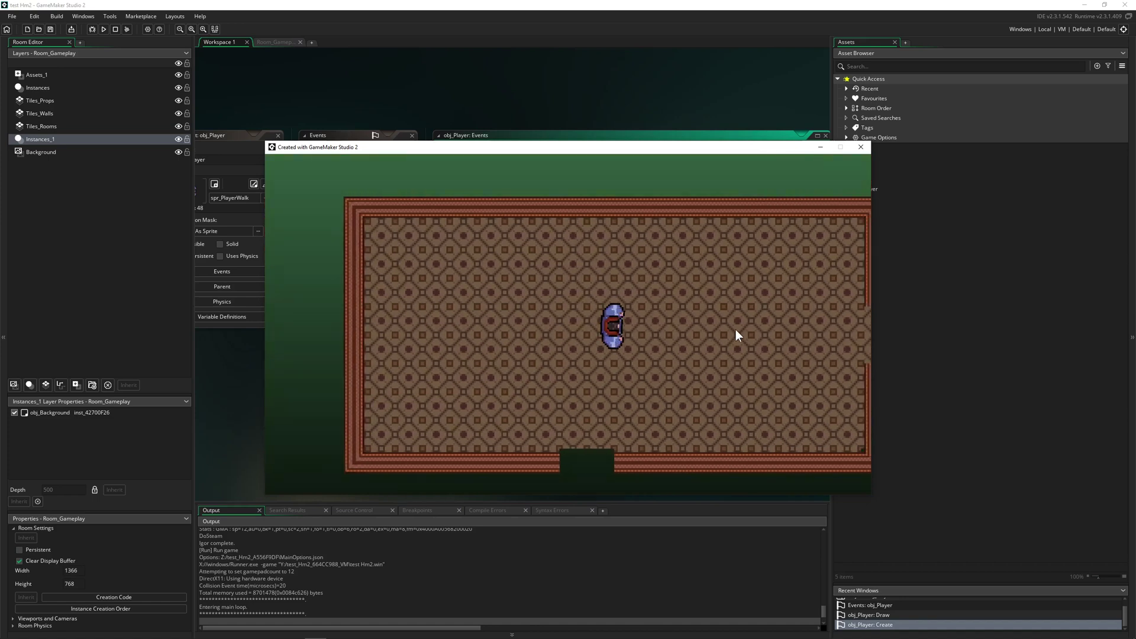
pyautogui.press('s')
pyautogui.press('d')
pyautogui.press('w')
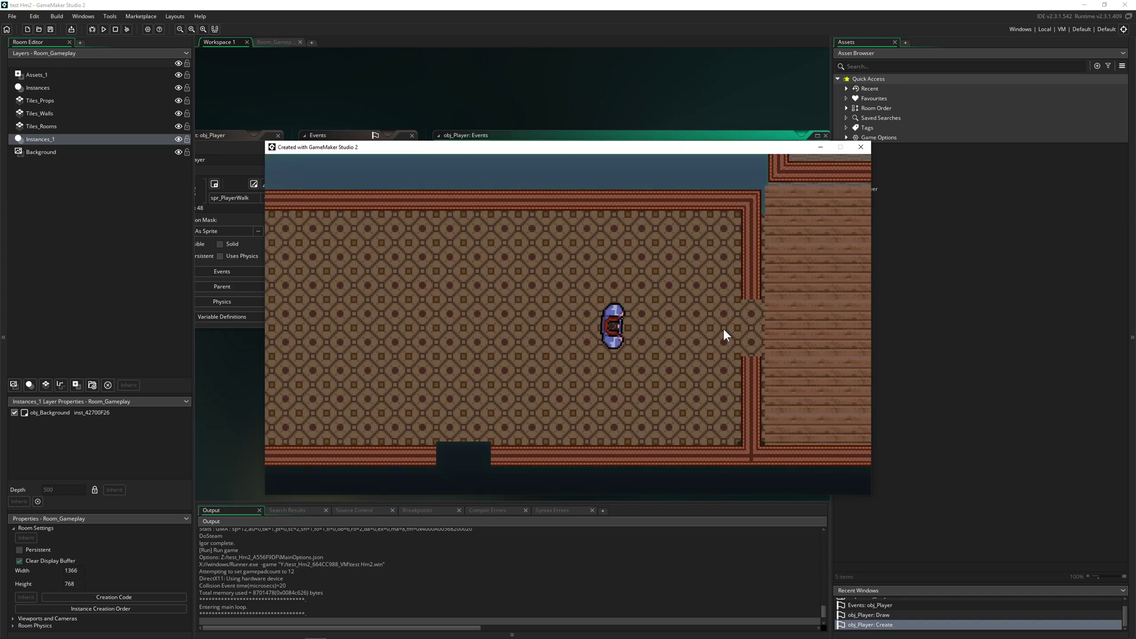
pyautogui.click(860, 146)
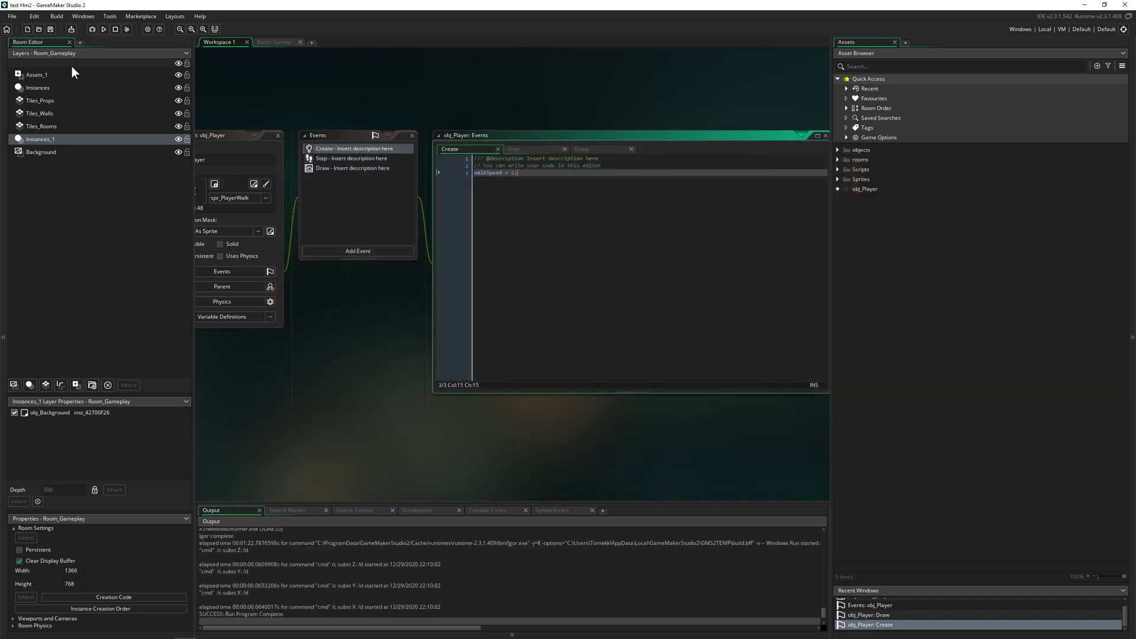
# Step: Collapse Quick Access, zoom the Asset Browser list to 250% and widen the panel
pyautogui.click(6, 29)
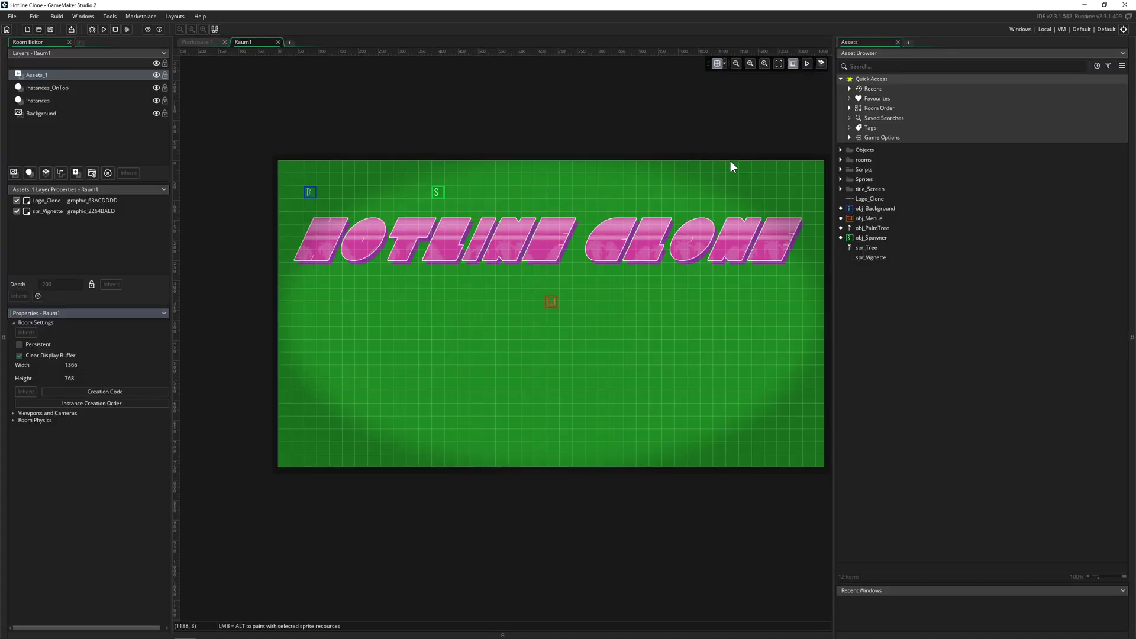
pyautogui.click(842, 80)
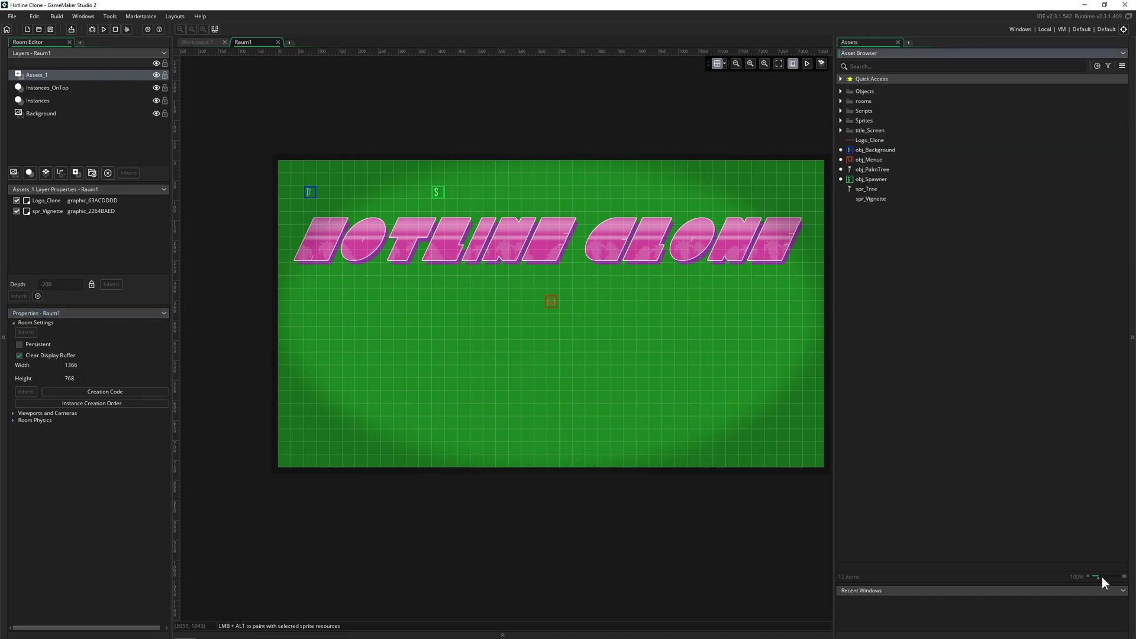
pyautogui.moveTo(1101, 577); pyautogui.dragTo(1124, 577)
pyautogui.moveTo(834, 133); pyautogui.dragTo(651, 145)
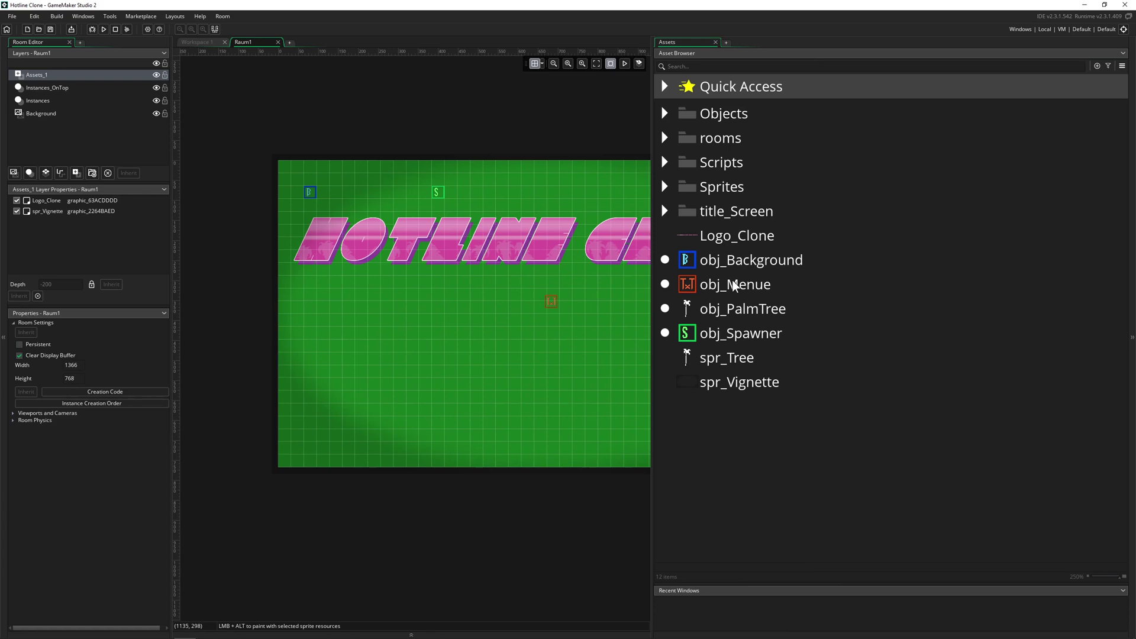
# Step: Expand the Sprites folder and look over its Gameplay, Icons and title_Screen groups
pyautogui.click(738, 117)
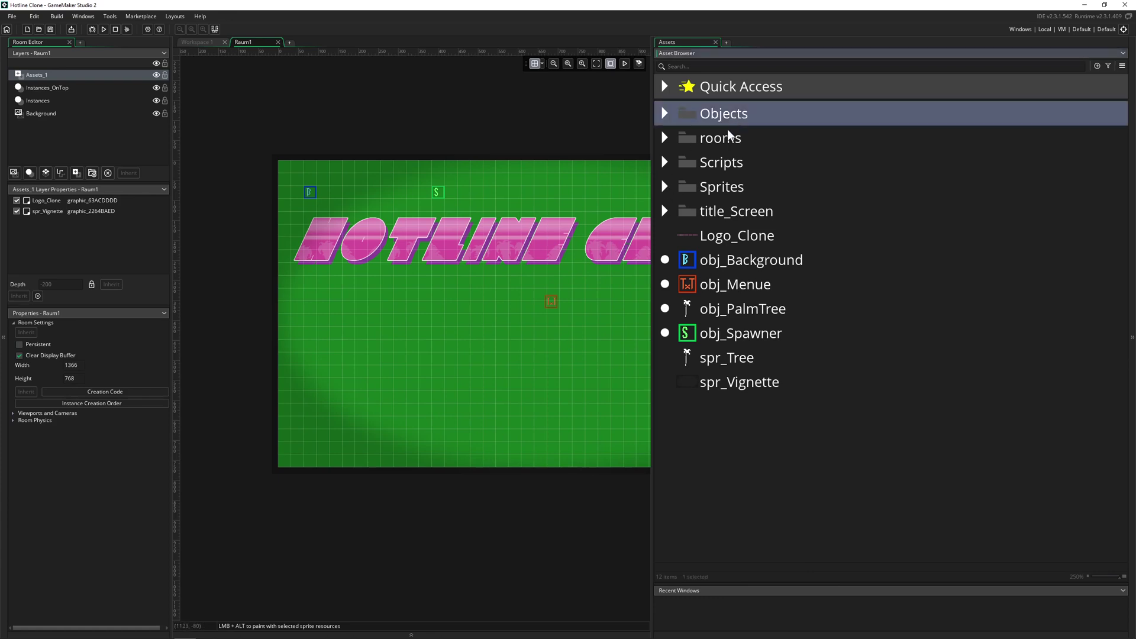
pyautogui.click(734, 194)
pyautogui.click(665, 187)
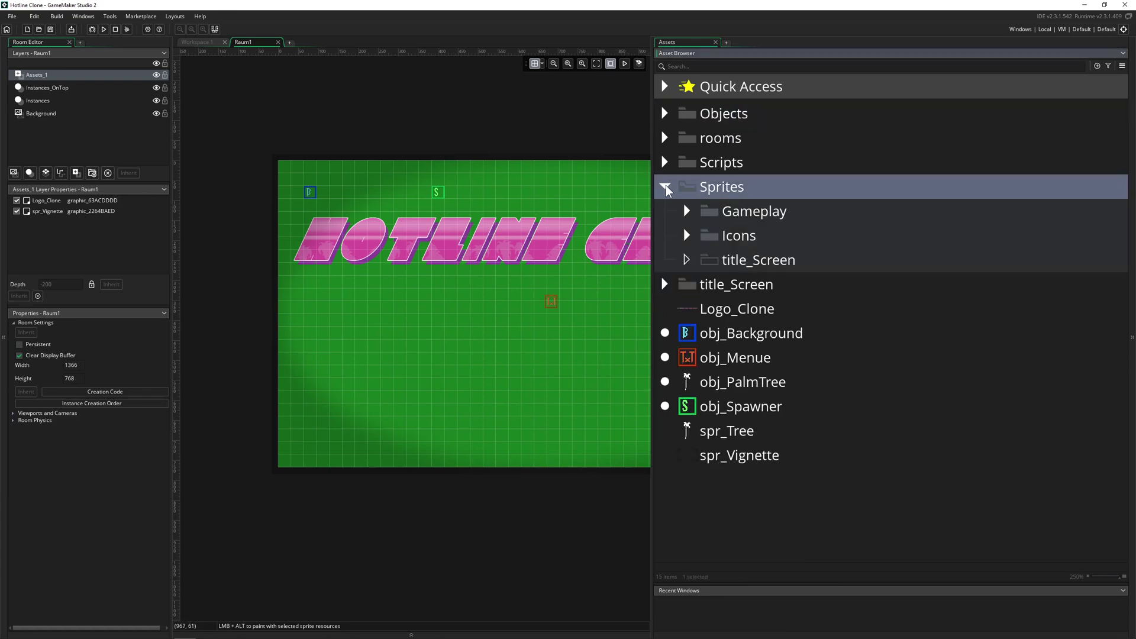
pyautogui.click(746, 216)
pyautogui.click(738, 237)
pyautogui.click(742, 259)
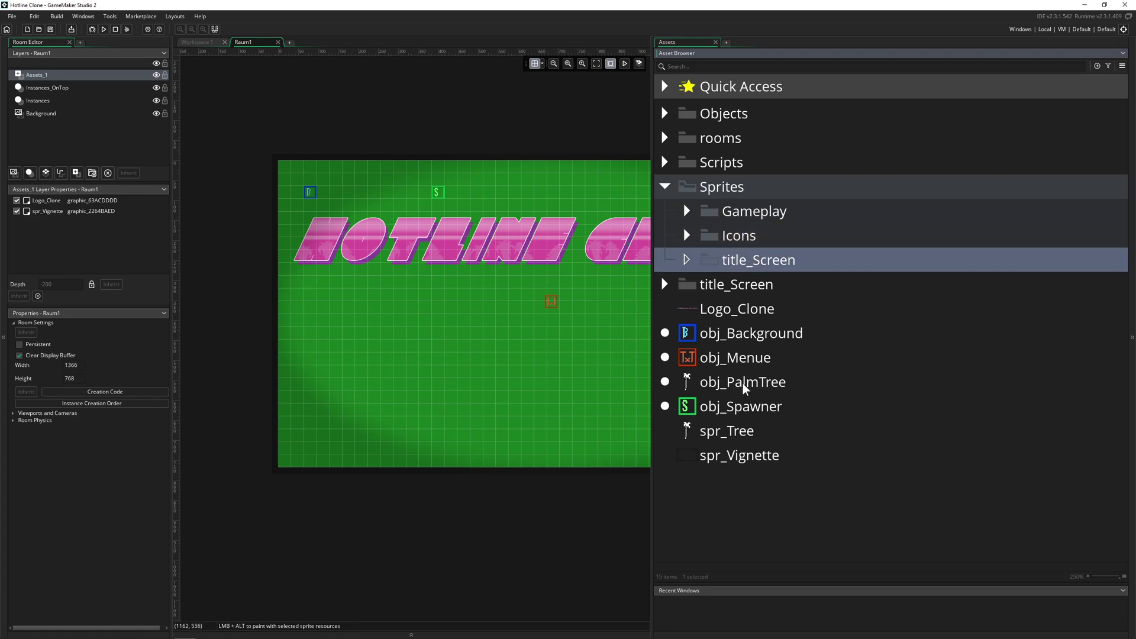
# Step: Move spr_Tree, spr_Vignette and Logo_Clone into the Sprites title_Screen group
pyautogui.moveTo(732, 427); pyautogui.dragTo(756, 265)
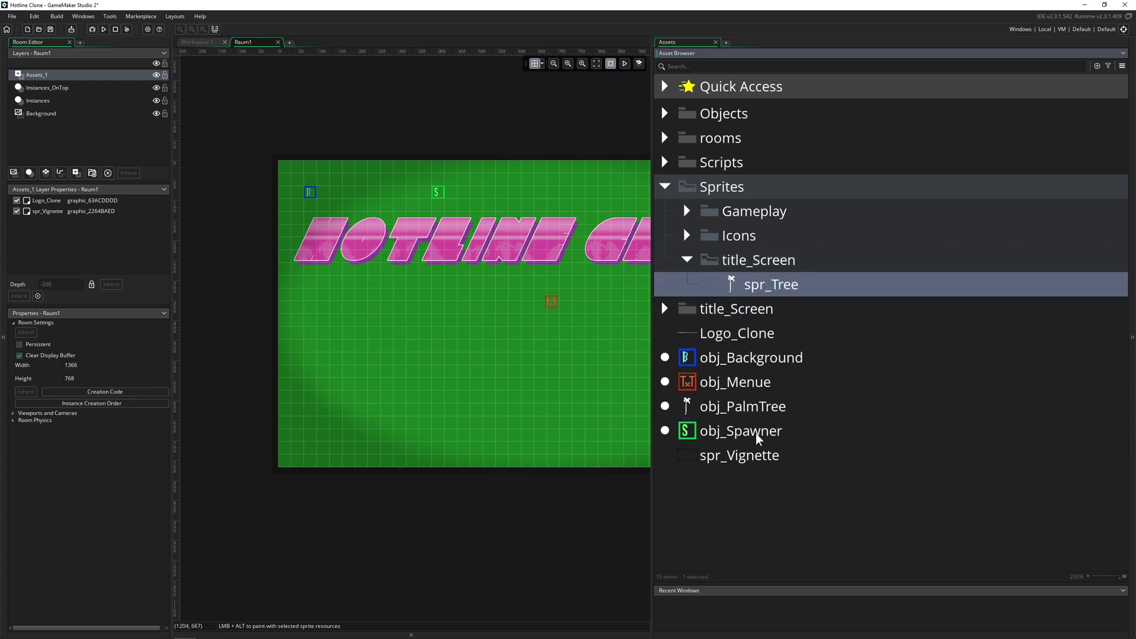
pyautogui.moveTo(739, 460); pyautogui.dragTo(763, 315)
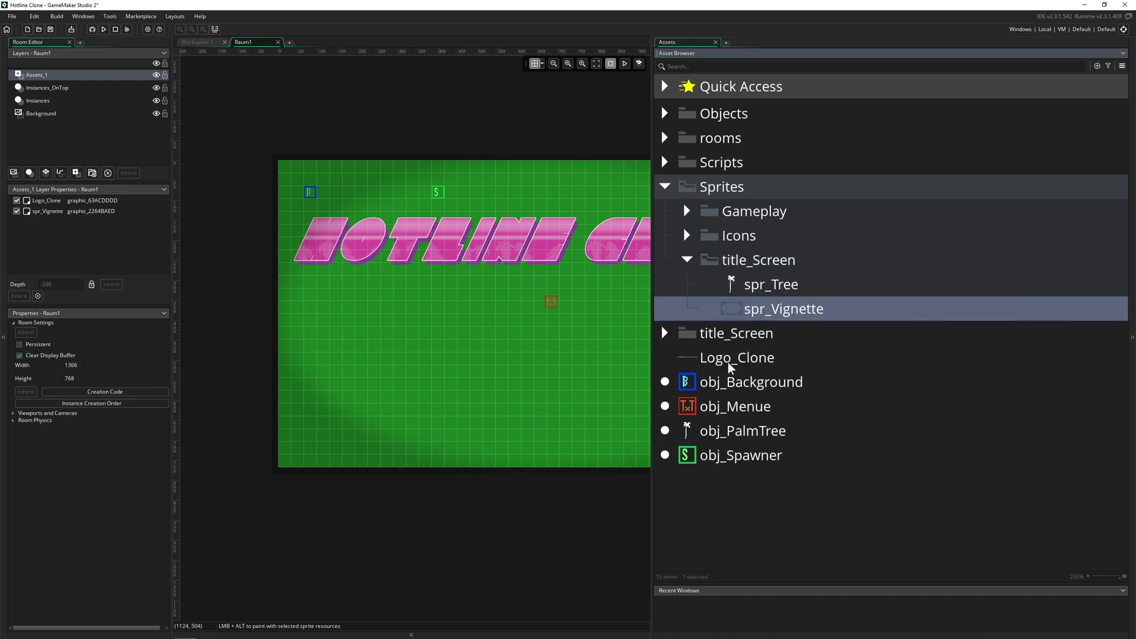
pyautogui.moveTo(730, 367); pyautogui.dragTo(723, 266)
pyautogui.click(687, 261)
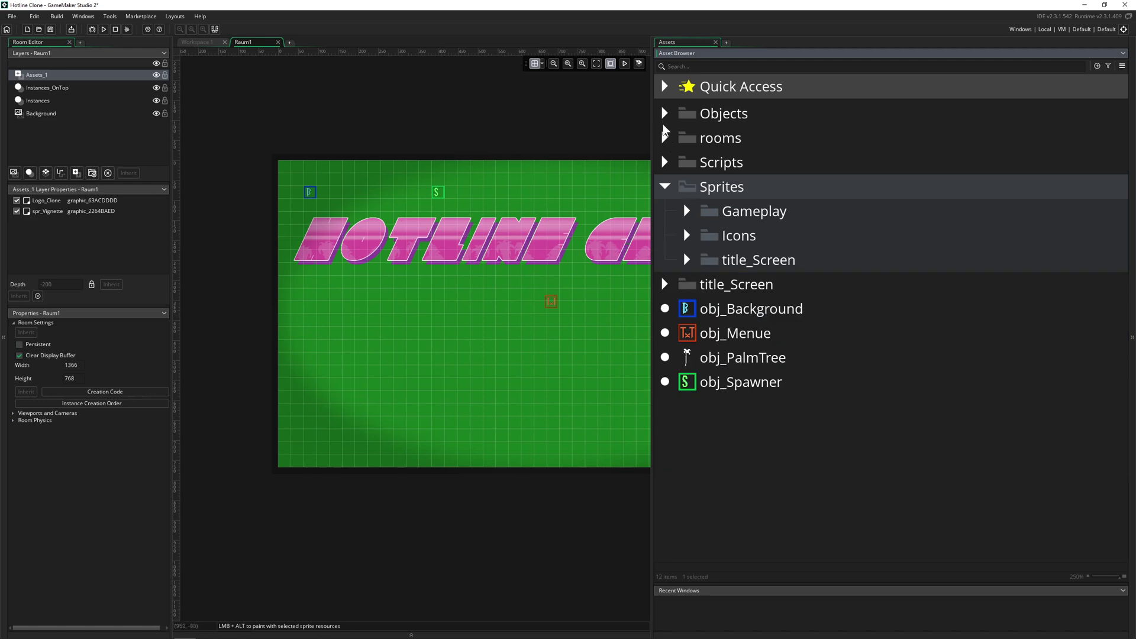
pyautogui.click(665, 114)
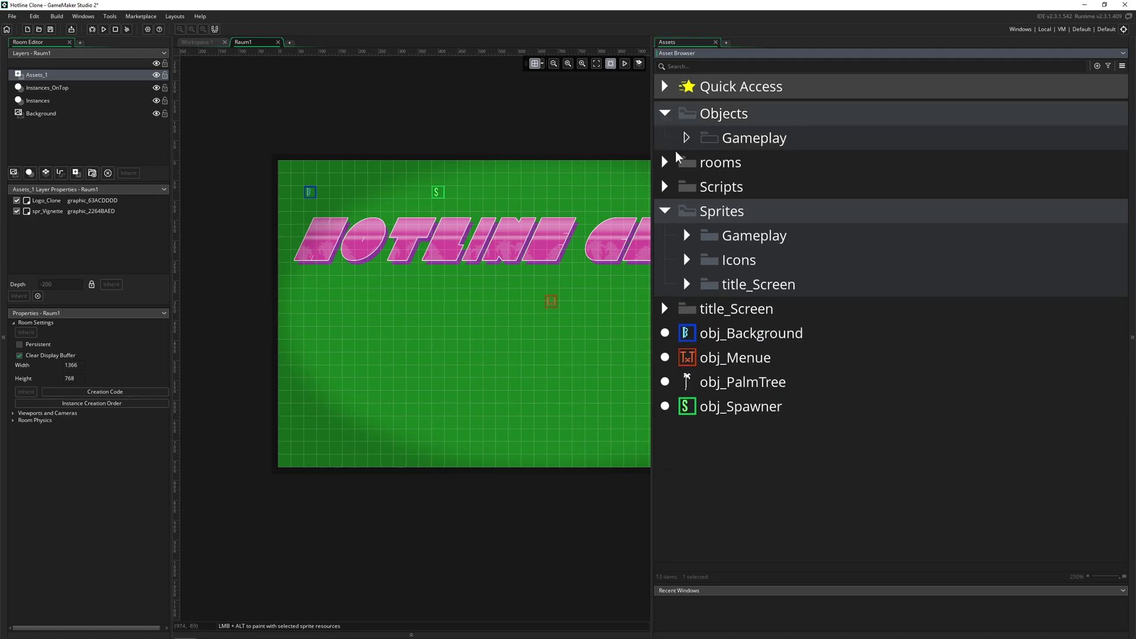
# Step: Create a new group inside the Objects folder named title_Screen
pyautogui.click(721, 117)
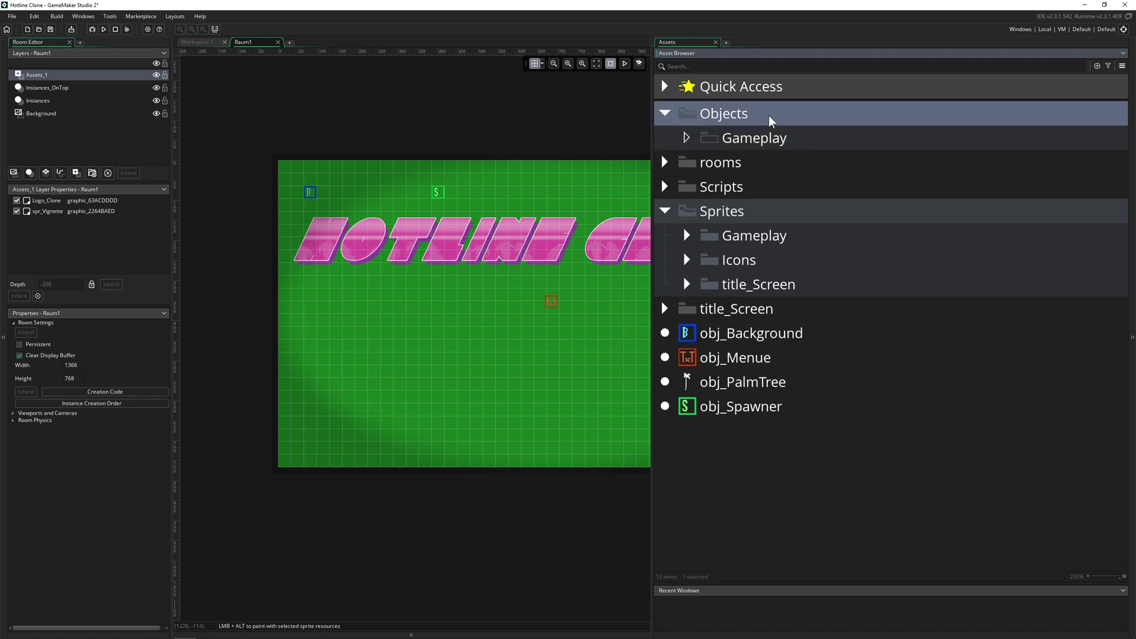
pyautogui.rightClick(723, 116)
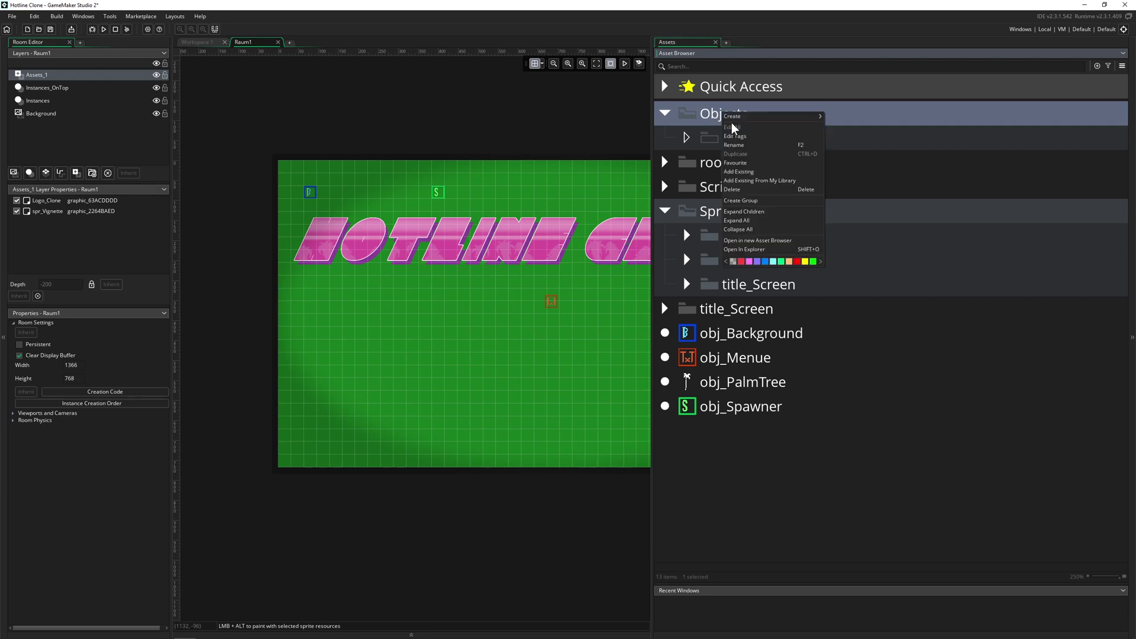
pyautogui.click(769, 201)
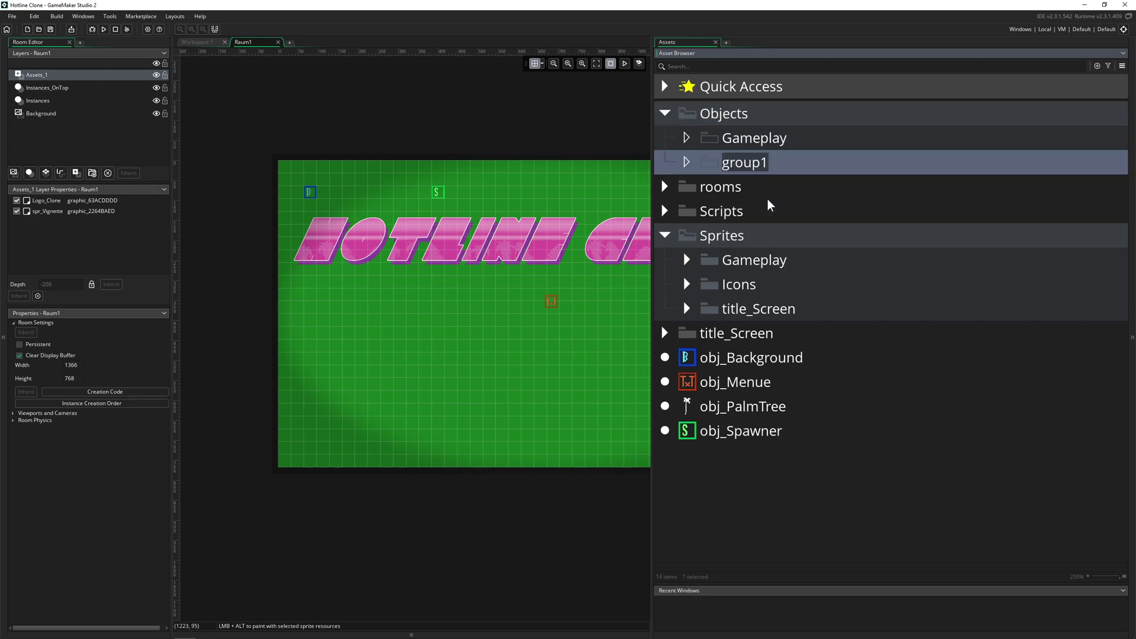
pyautogui.press('End')
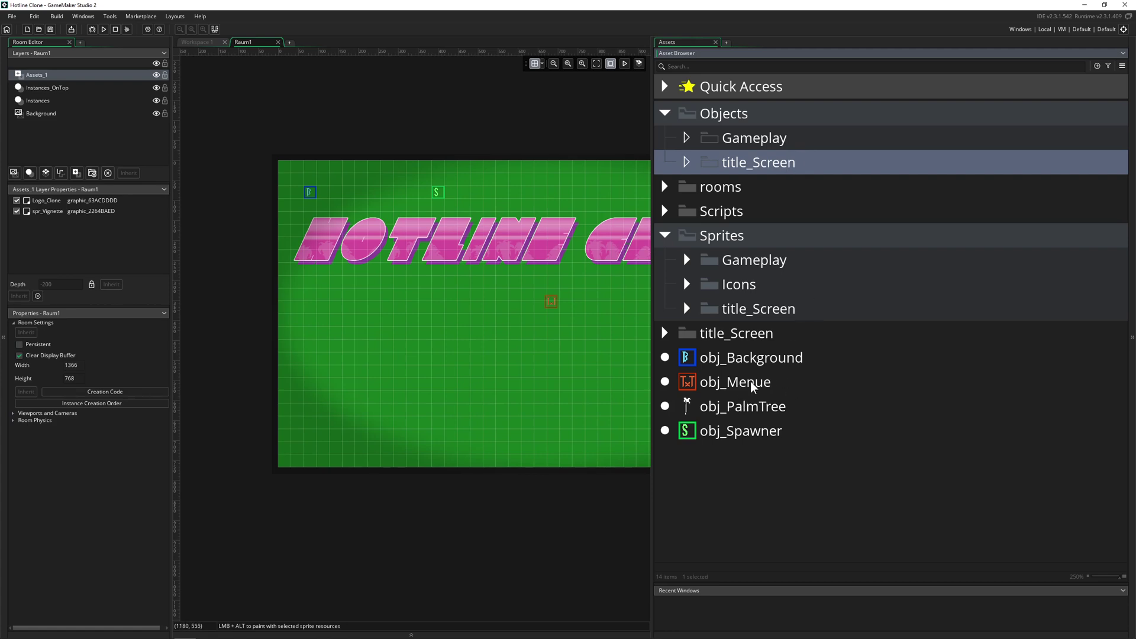
# Step: Move obj_Menue, obj_PalmTree and obj_Spawner into the title_Screen group and collapse the folders
pyautogui.moveTo(751, 385); pyautogui.dragTo(781, 163)
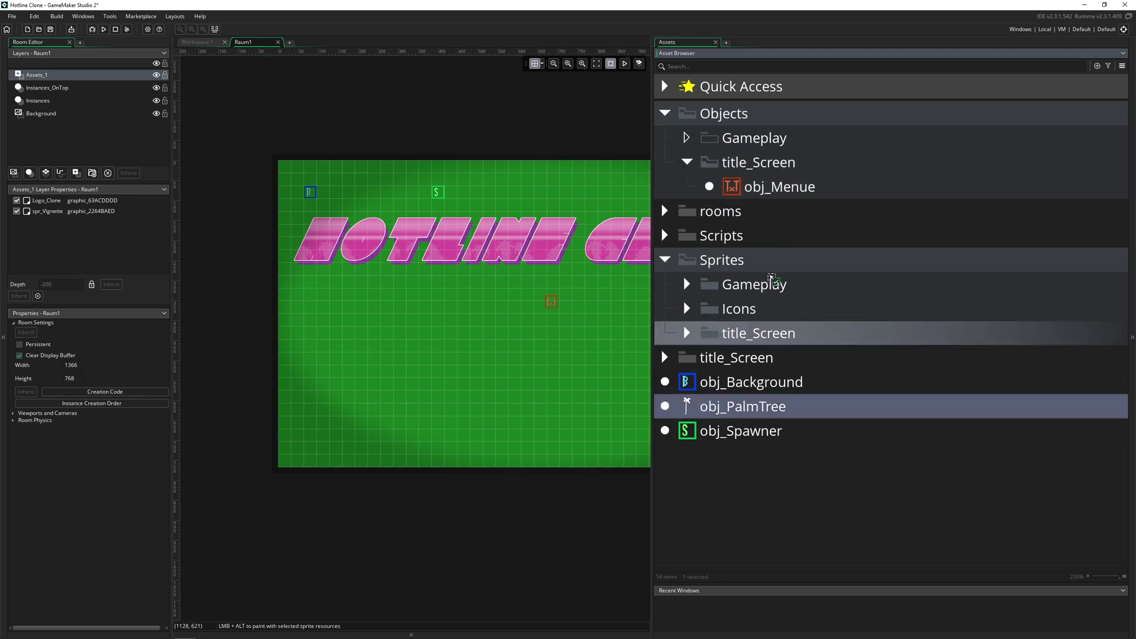
pyautogui.moveTo(772, 278); pyautogui.dragTo(780, 187)
pyautogui.moveTo(754, 431); pyautogui.dragTo(766, 218)
pyautogui.click(686, 162)
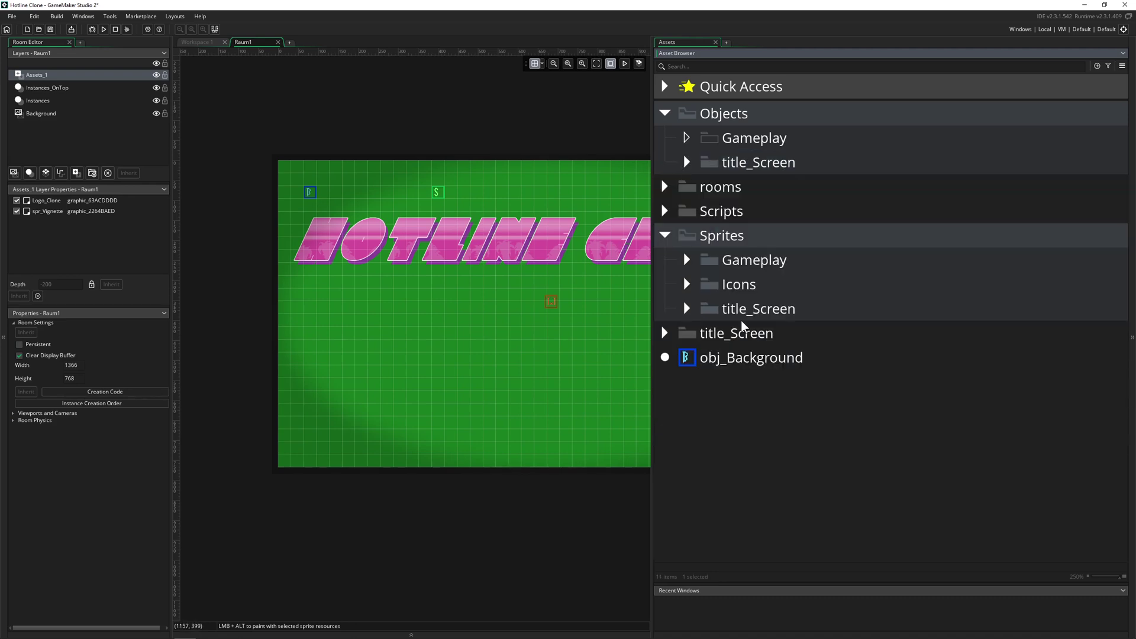
pyautogui.click(665, 114)
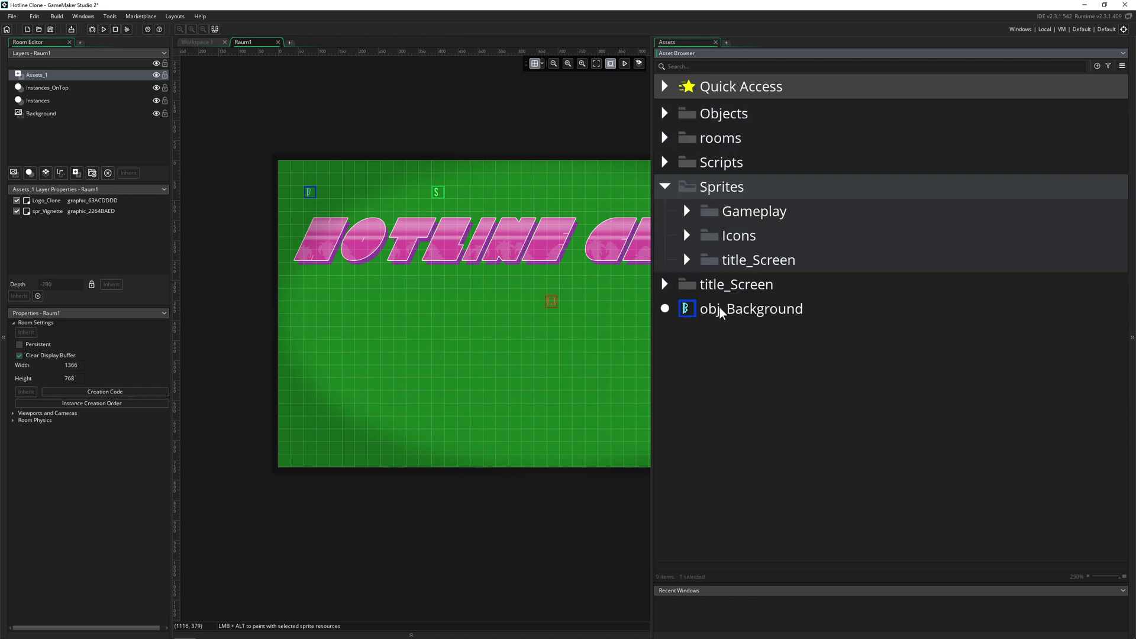
pyautogui.click(725, 312)
pyautogui.click(664, 189)
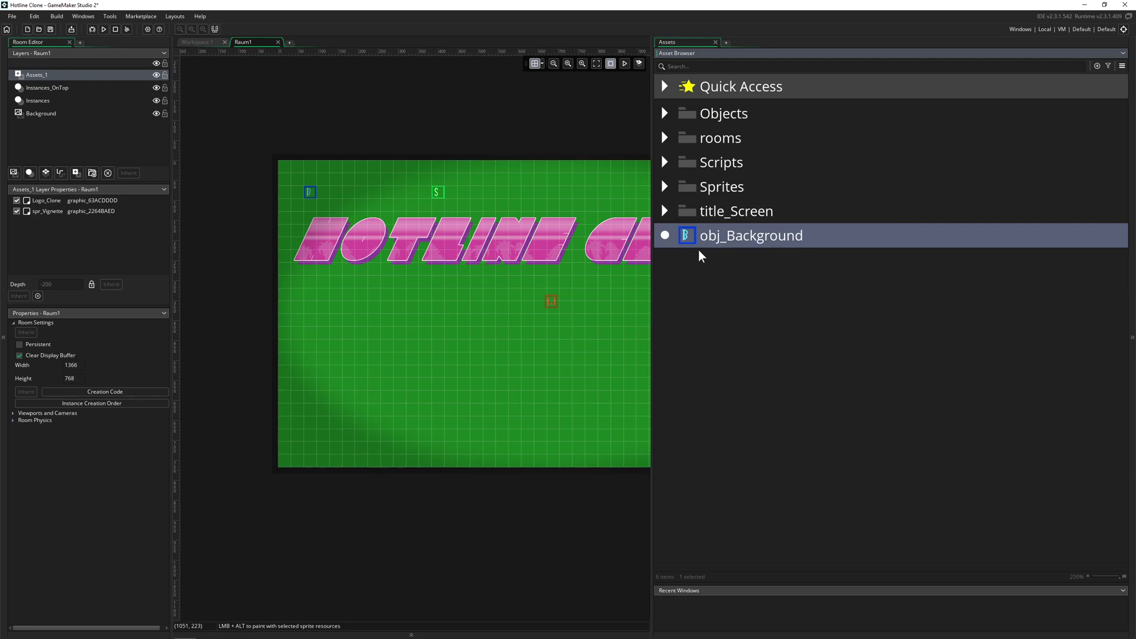
# Step: Expand Sprites and browse the Icons group, including spr_Icon_Background
pyautogui.click(664, 186)
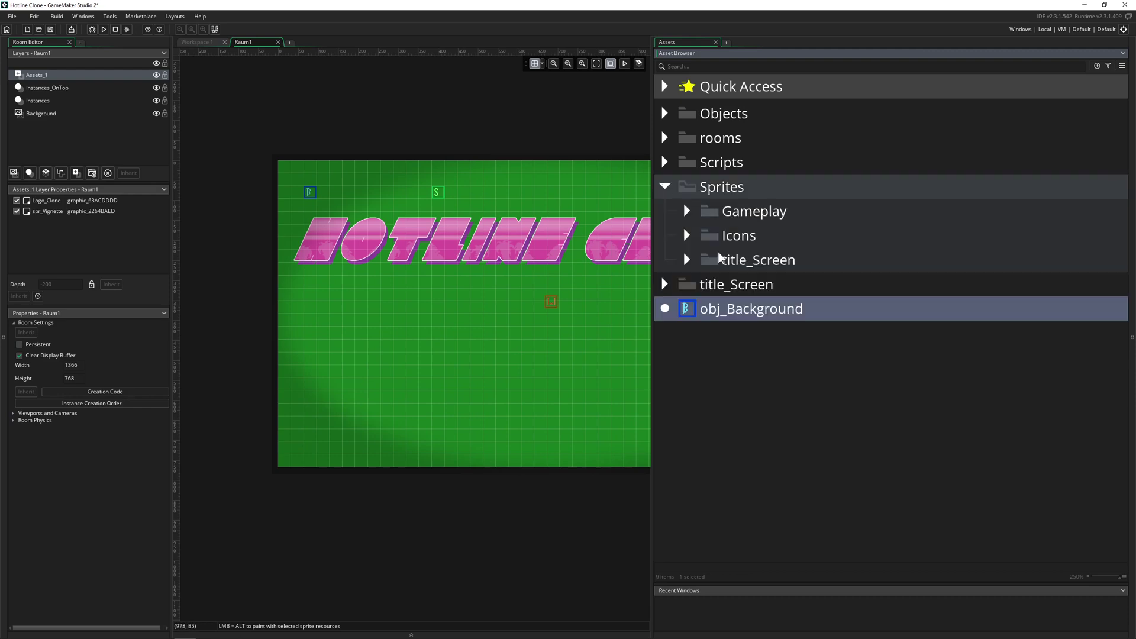
pyautogui.click(686, 235)
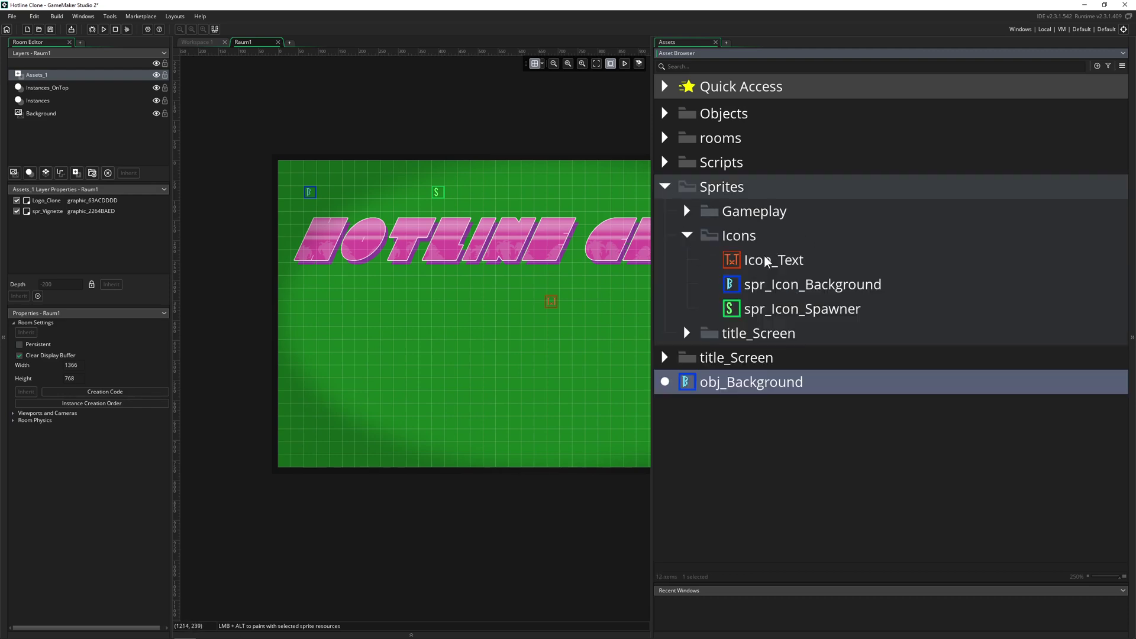
pyautogui.click(767, 260)
pyautogui.click(767, 307)
pyautogui.click(784, 293)
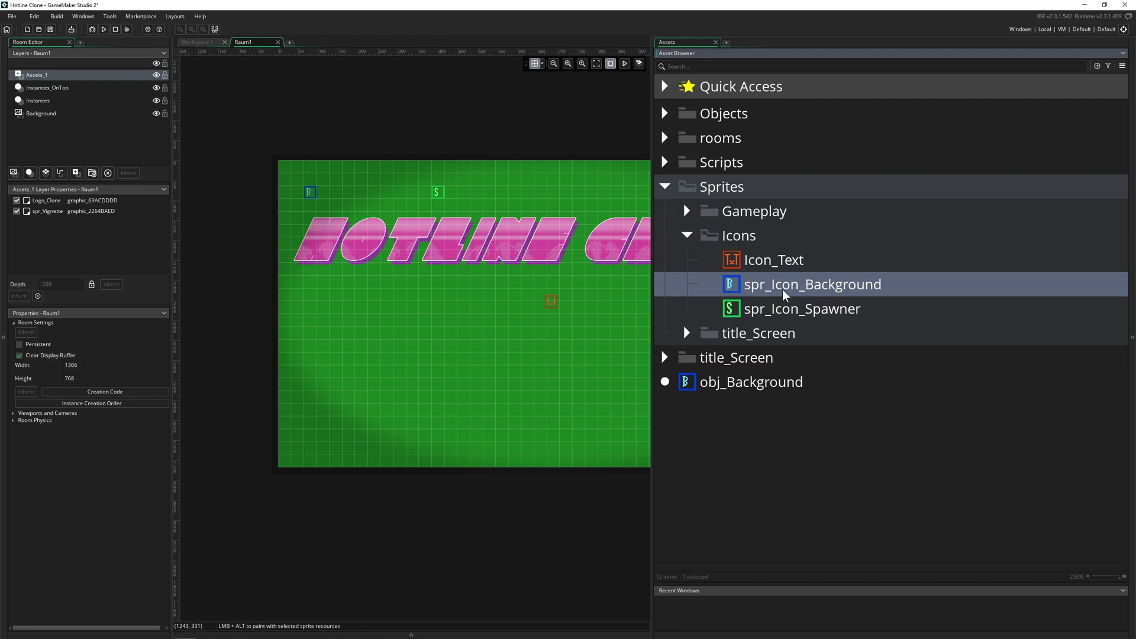
pyautogui.click(687, 237)
# Step: Check Logo_Clone and spr_Tree in title_Screen, then expand the Gameplay sprite group
pyautogui.click(753, 264)
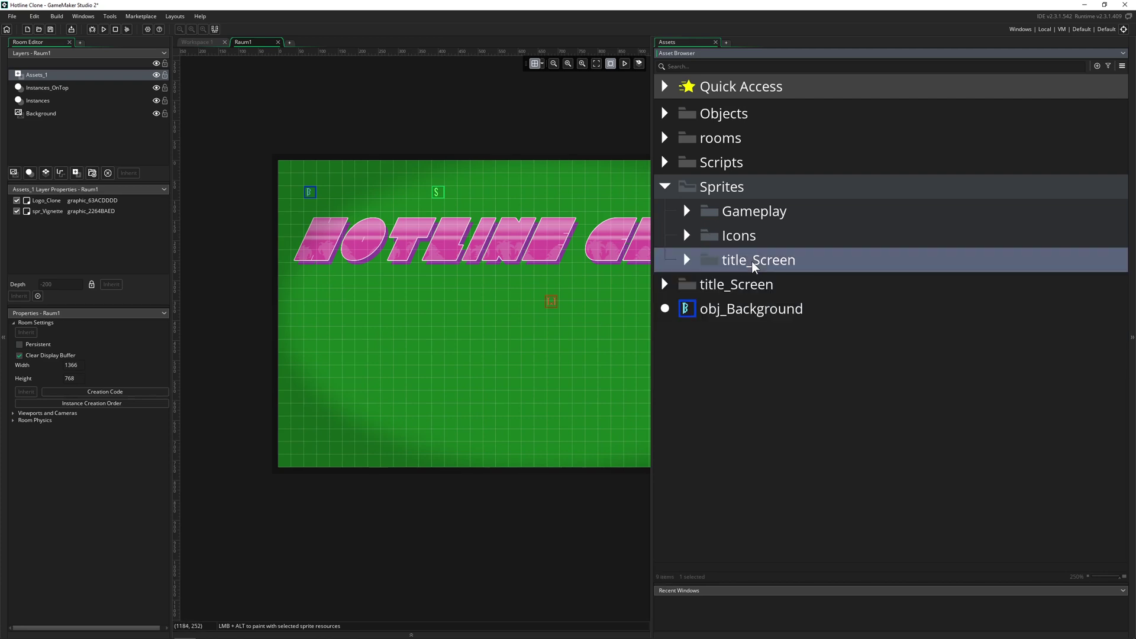
pyautogui.click(687, 260)
pyautogui.click(760, 292)
pyautogui.click(724, 303)
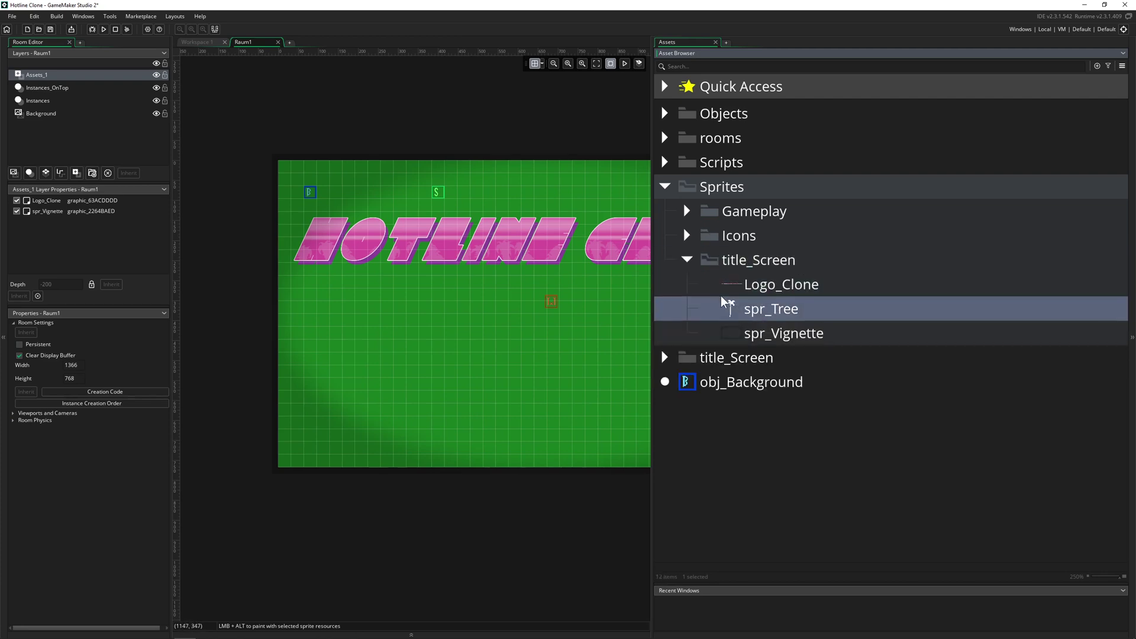
pyautogui.click(687, 260)
pyautogui.click(687, 235)
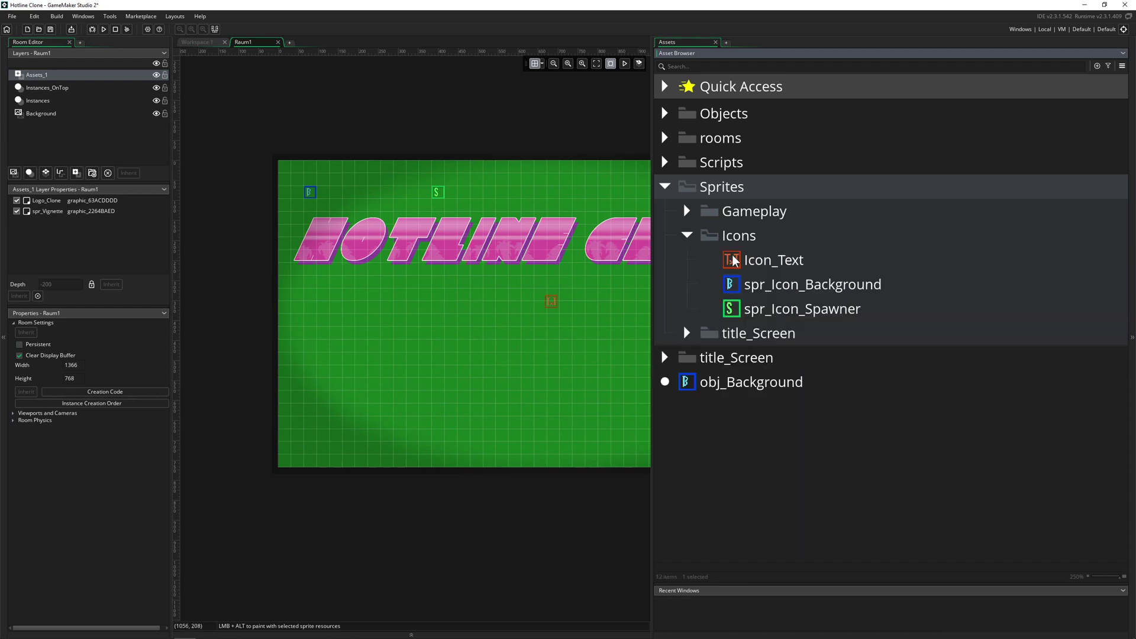
pyautogui.click(687, 235)
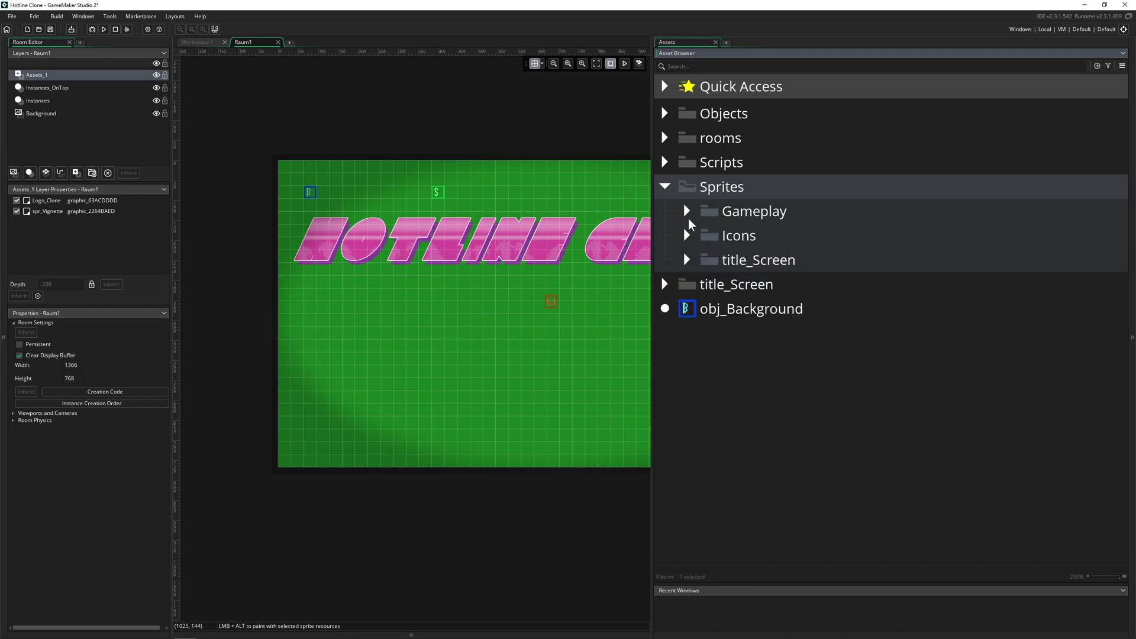
pyautogui.click(687, 211)
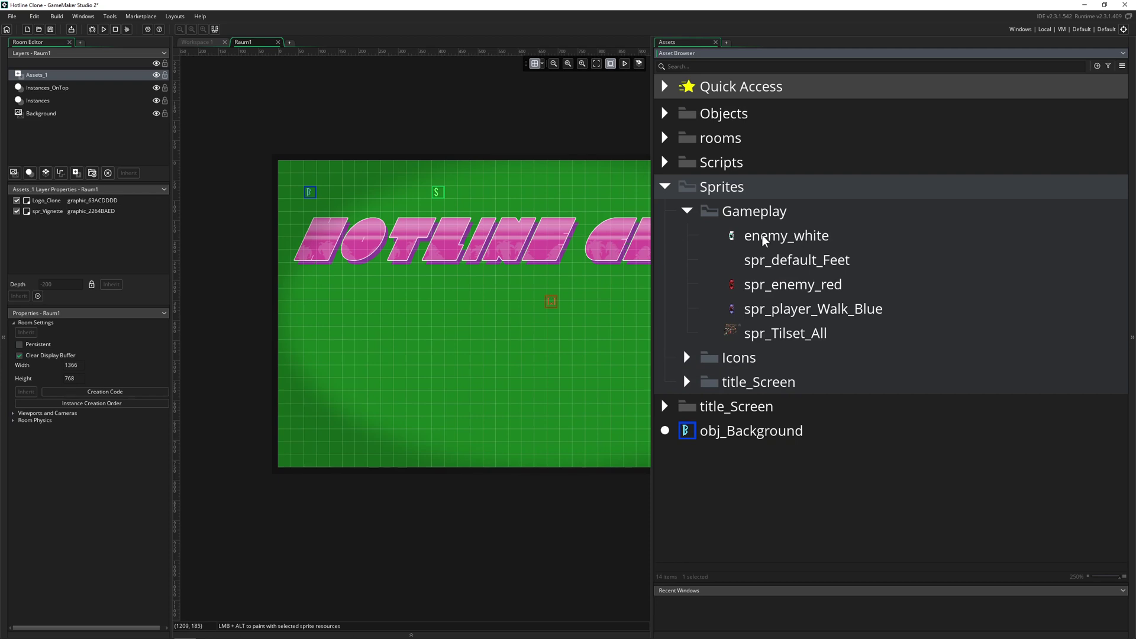
# Step: Open enemy_white, preview its 7-frame animation and change its speed to 10 fps
pyautogui.doubleClick(747, 239)
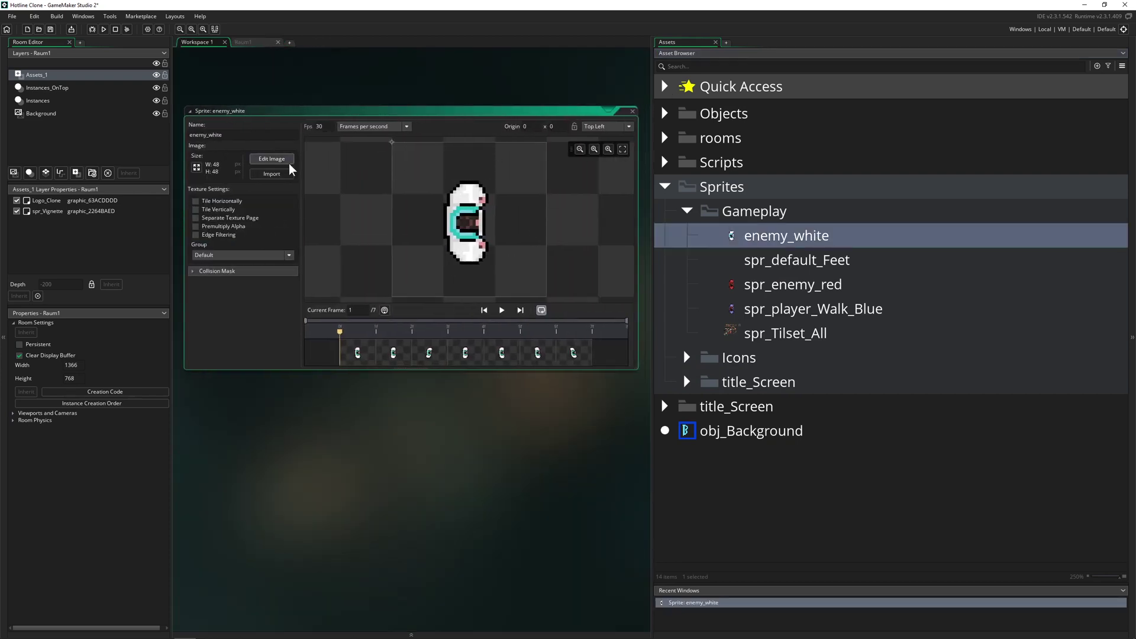
pyautogui.click(501, 311)
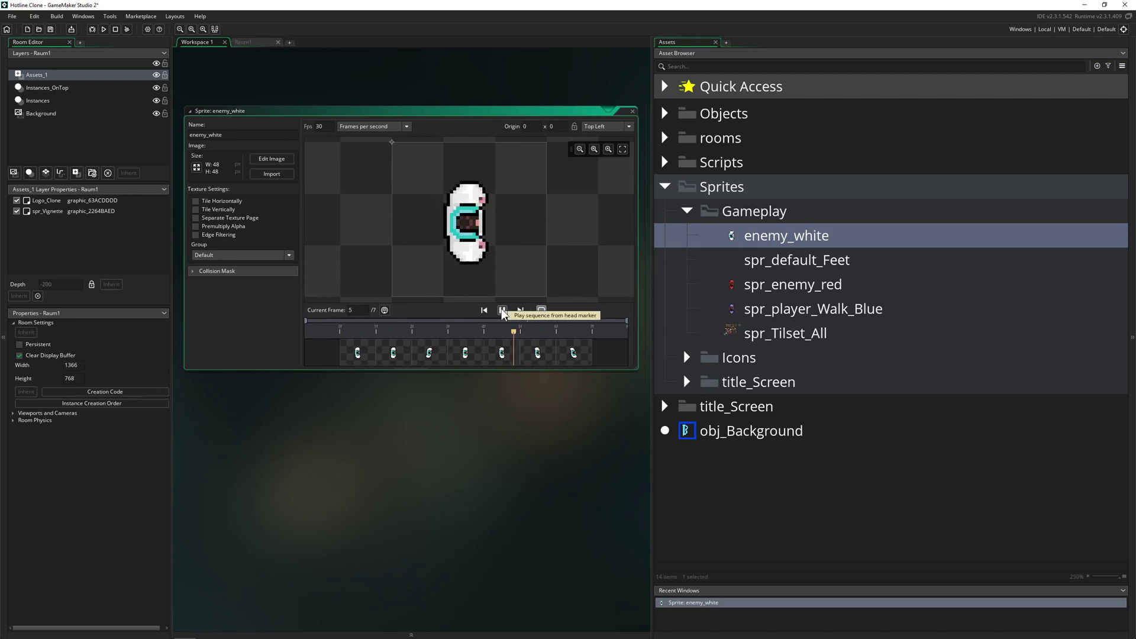
pyautogui.click(502, 311)
pyautogui.click(314, 125)
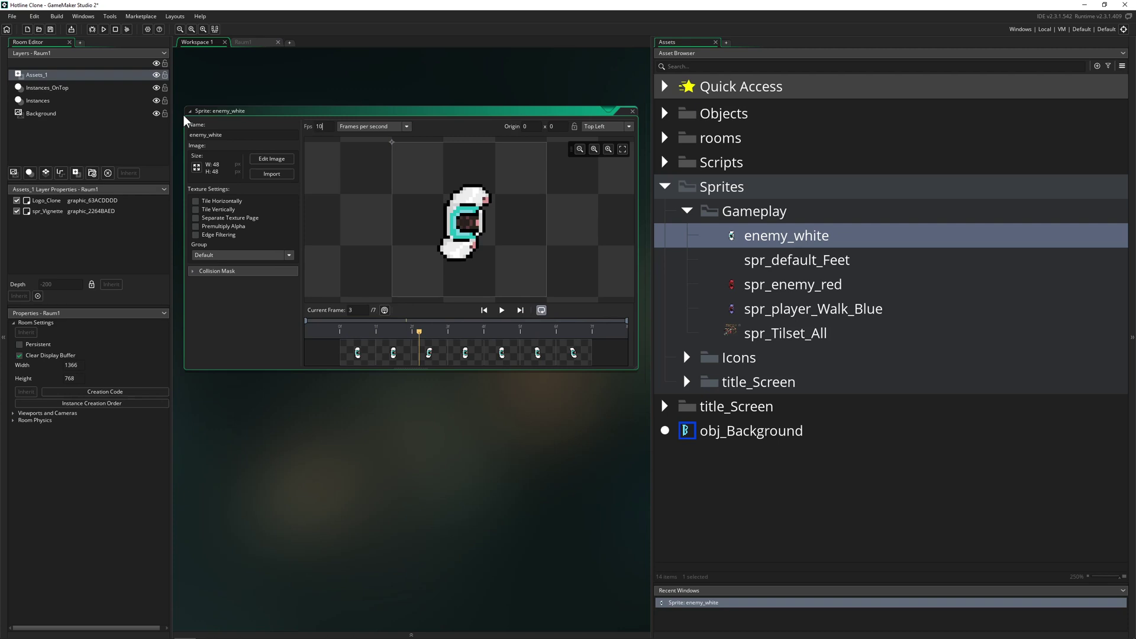
# Step: Close the enemy_white sprite, look through the Tools menu, and reopen enemy_white
pyautogui.click(632, 111)
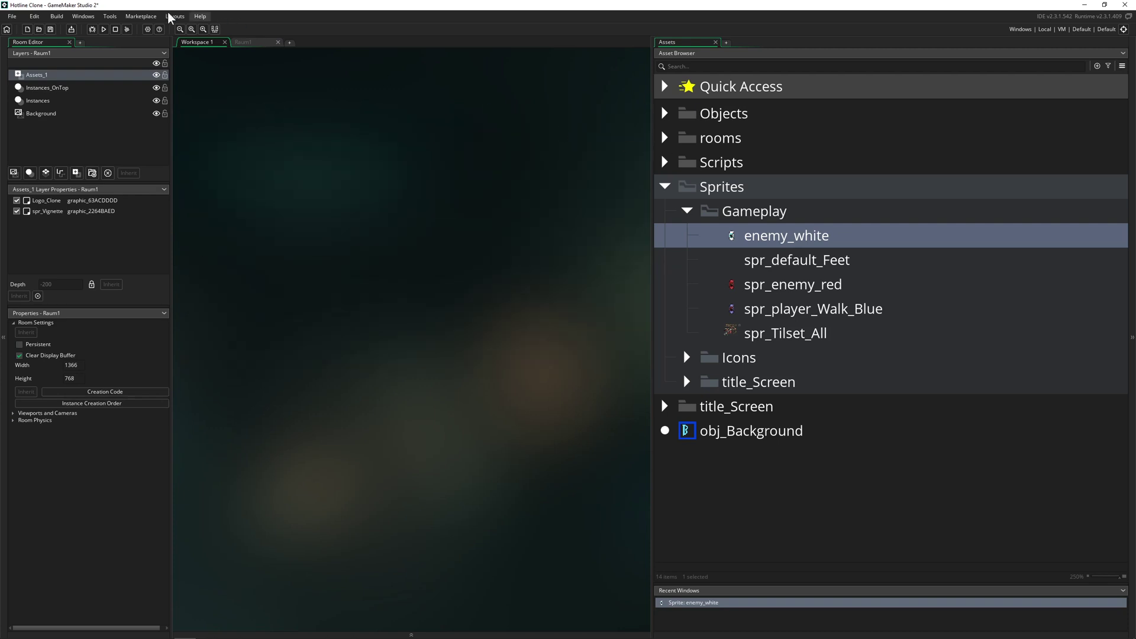
pyautogui.click(142, 16)
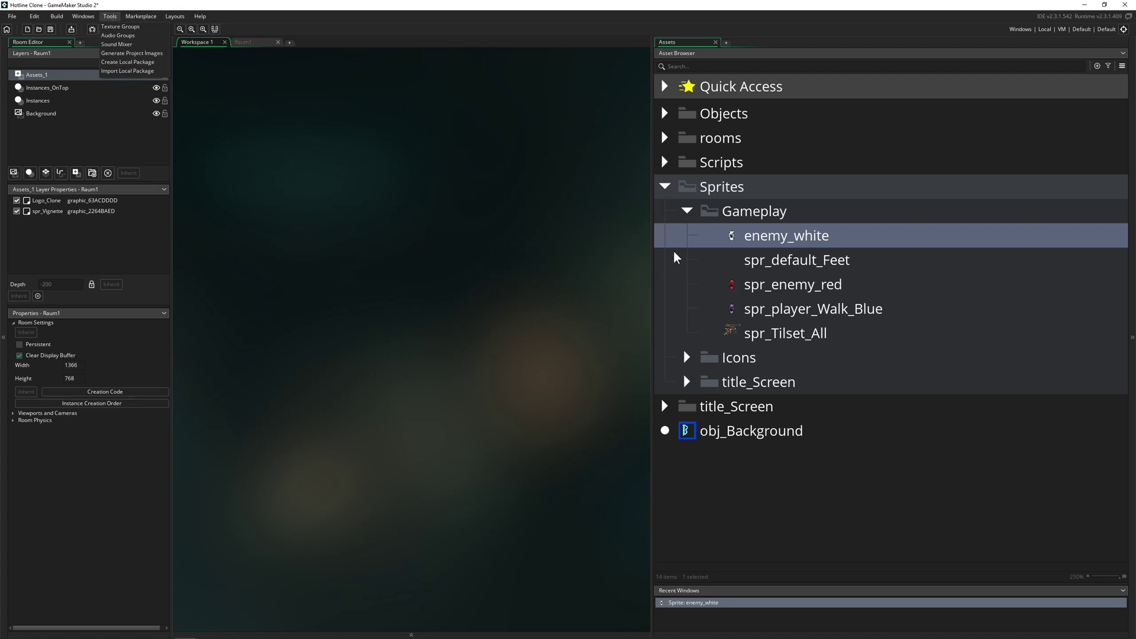
pyautogui.doubleClick(753, 235)
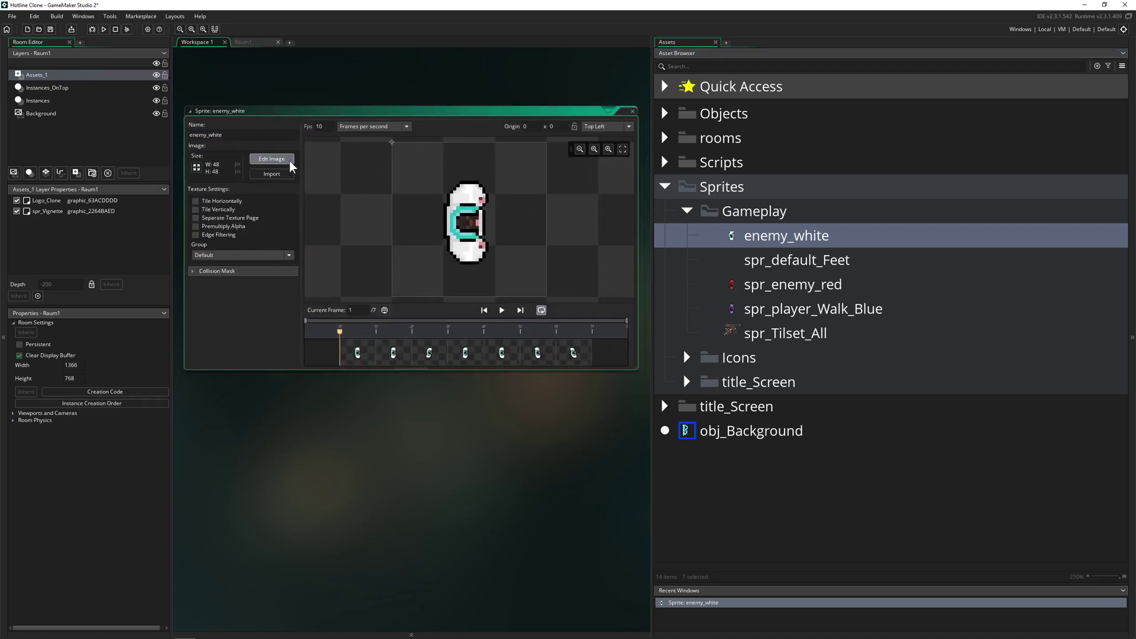
# Step: Open enemy_white in the image editor and start Image > Import Strip Image
pyautogui.click(289, 162)
pyautogui.click(224, 18)
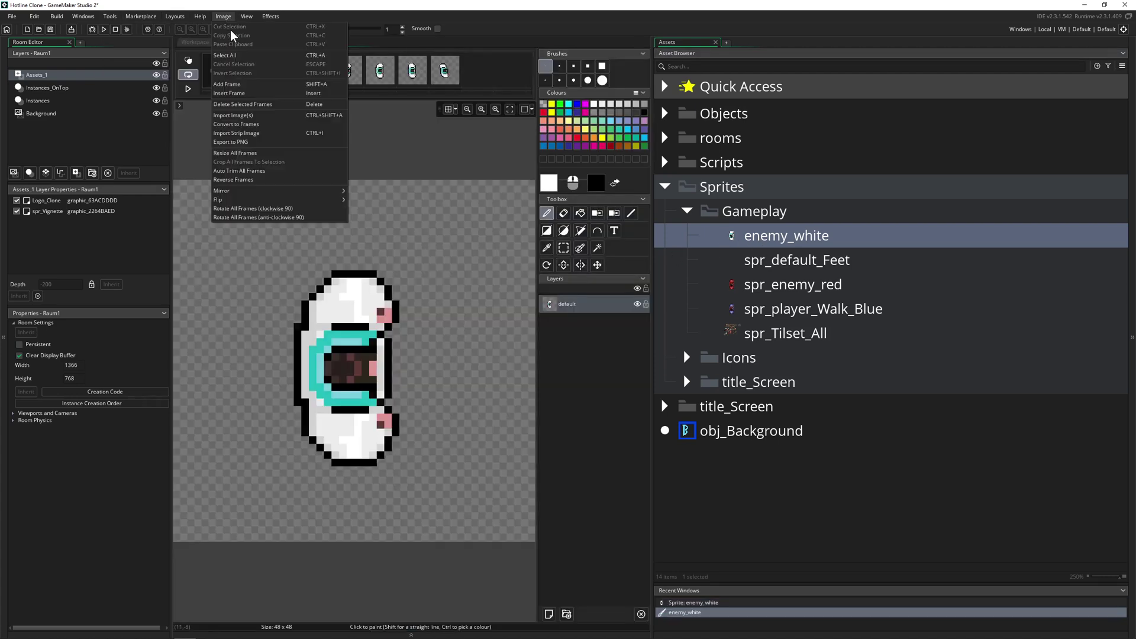
pyautogui.click(264, 138)
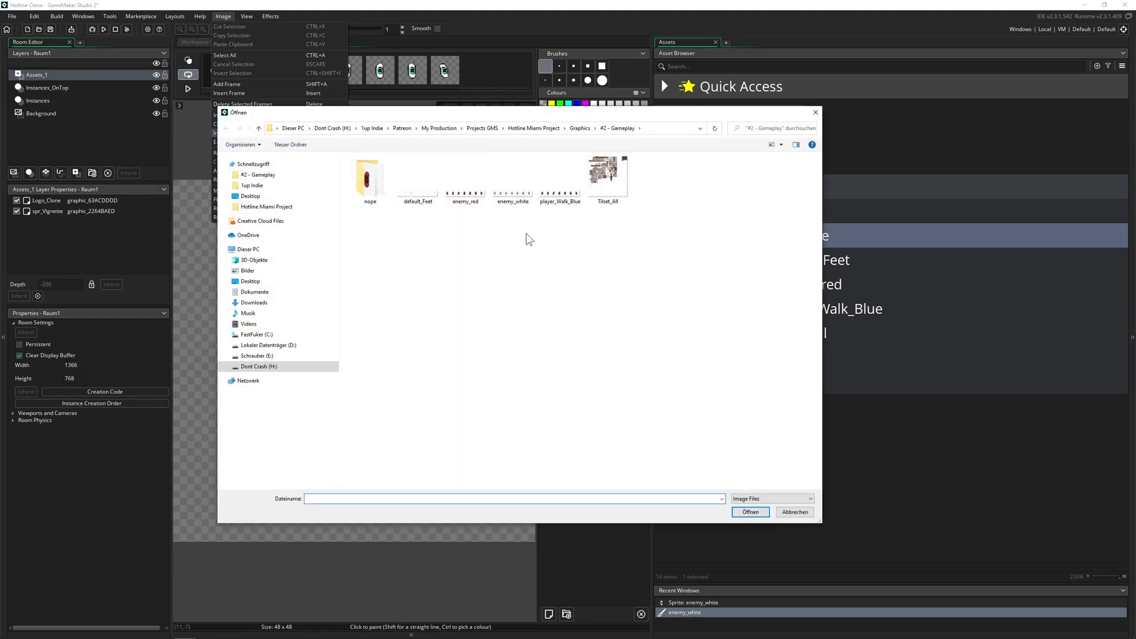
# Step: Browse the enemy_red, enemy_white, player_Walk_Blue and Tilset_All image files, then cancel the import
pyautogui.keyDown('ctrl'); pyautogui.scroll(3, 527, 225); pyautogui.keyUp('ctrl')
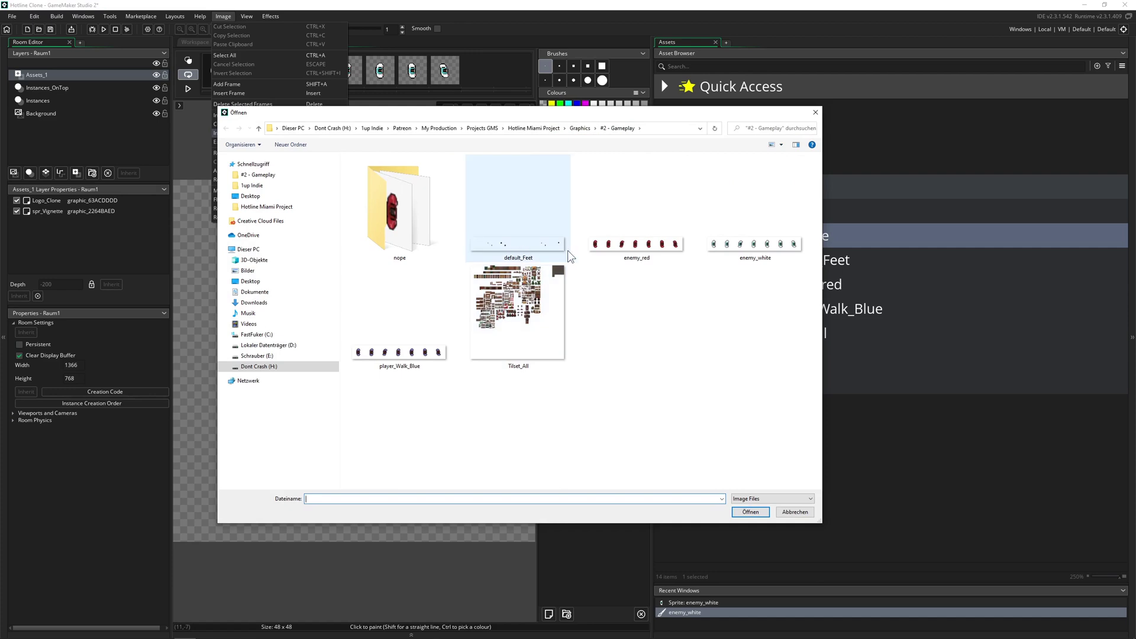
pyautogui.keyDown('ctrl'); pyautogui.scroll(1, 556, 267); pyautogui.keyUp('ctrl')
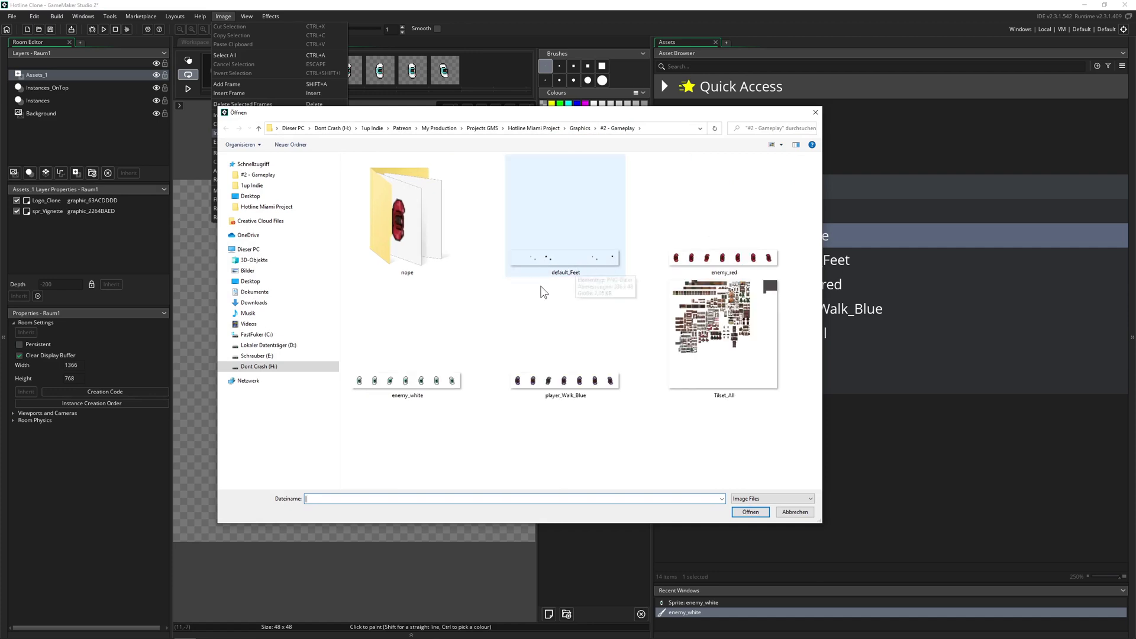
pyautogui.keyDown('ctrl'); pyautogui.scroll(-1, 544, 292); pyautogui.keyUp('ctrl')
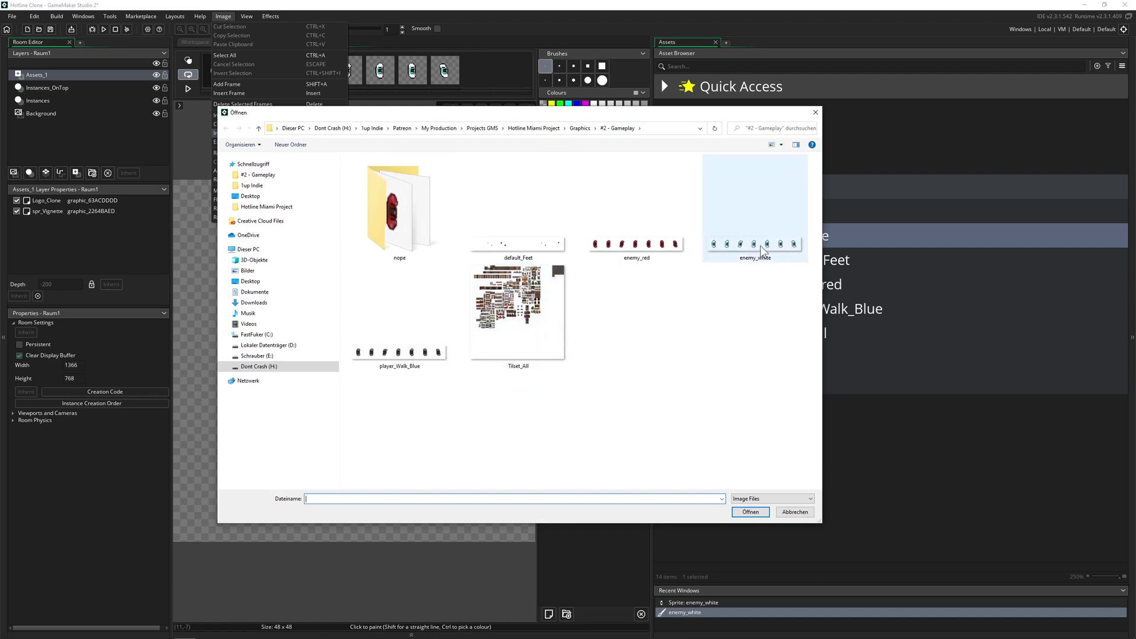
pyautogui.click(634, 248)
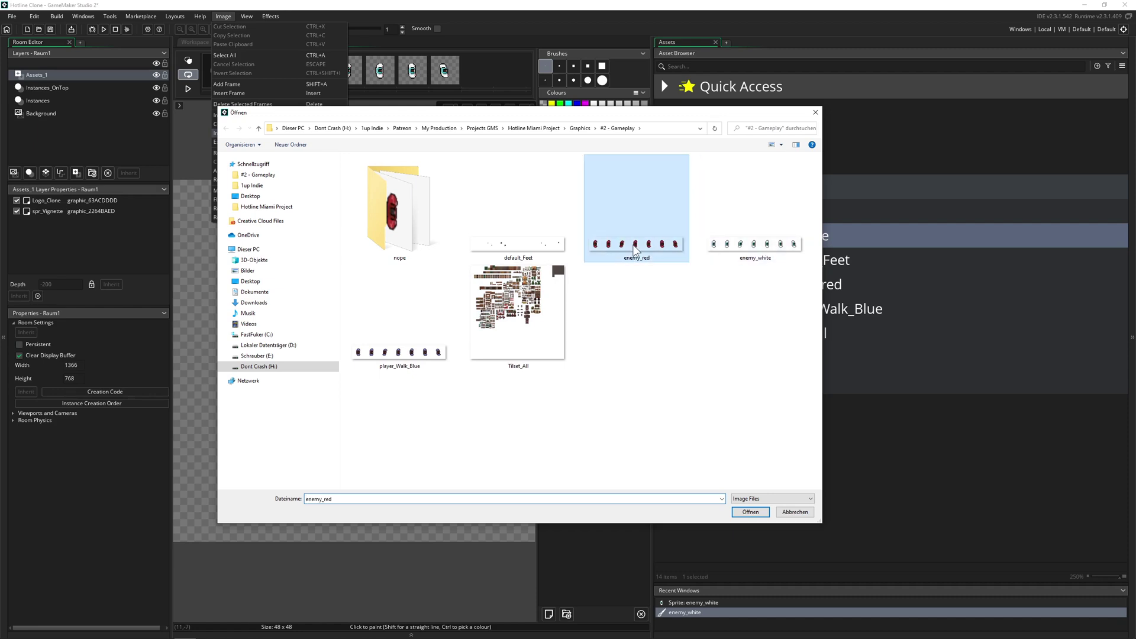
pyautogui.click(744, 243)
pyautogui.click(421, 334)
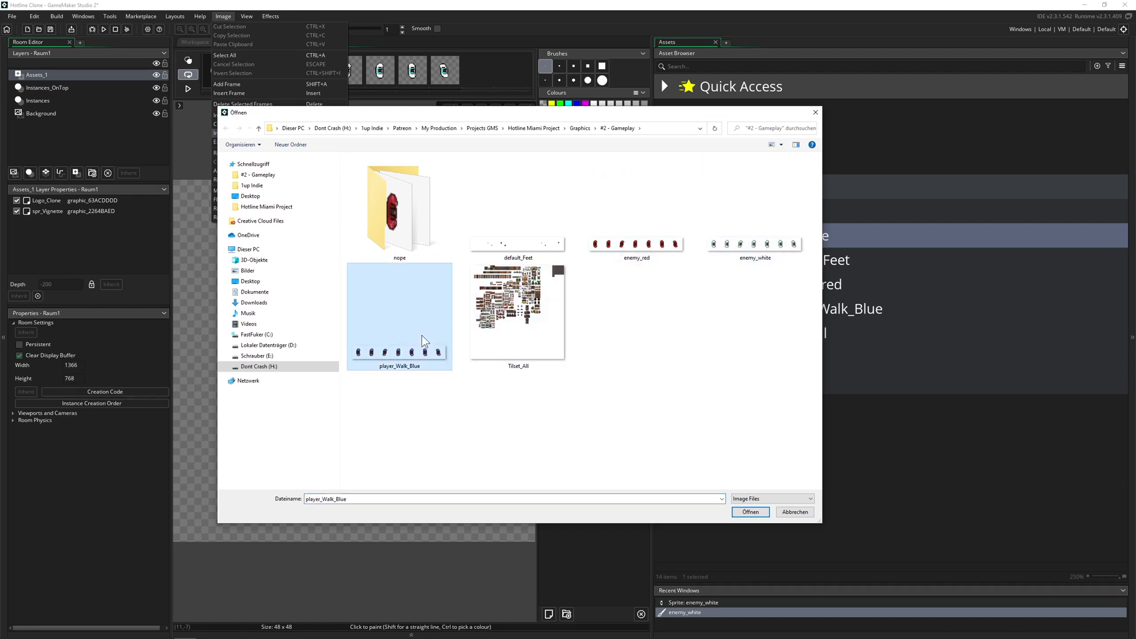
pyautogui.click(512, 308)
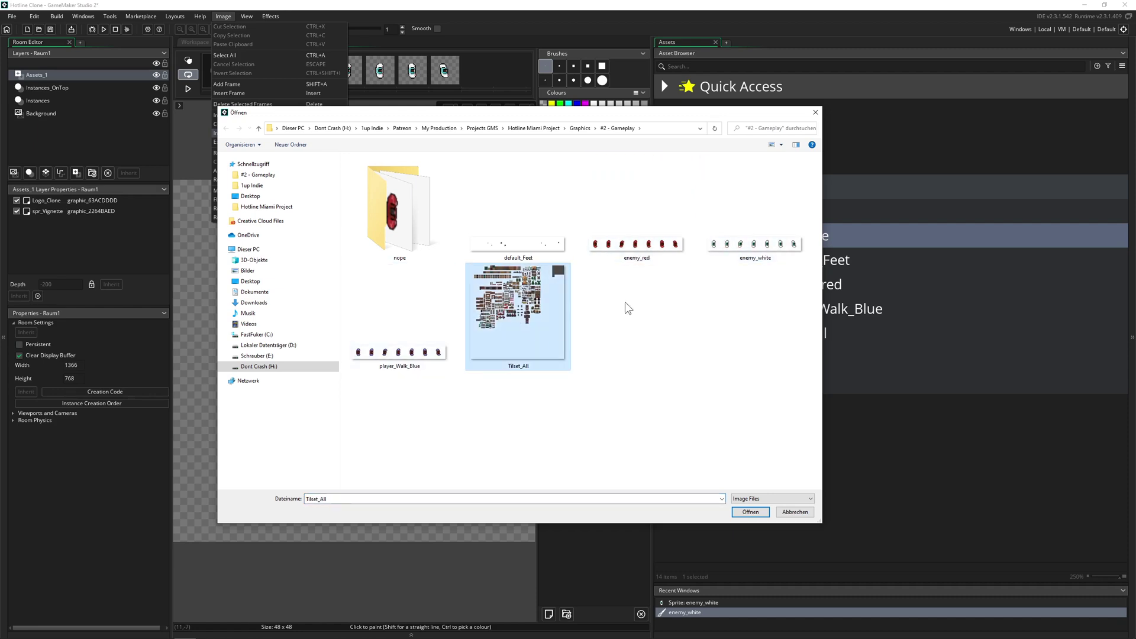
pyautogui.click(795, 512)
# Step: Open spr_Tilset_All in the image editor and enlarge the canvas by shrinking the side panels
pyautogui.click(754, 335)
pyautogui.doubleClick(754, 336)
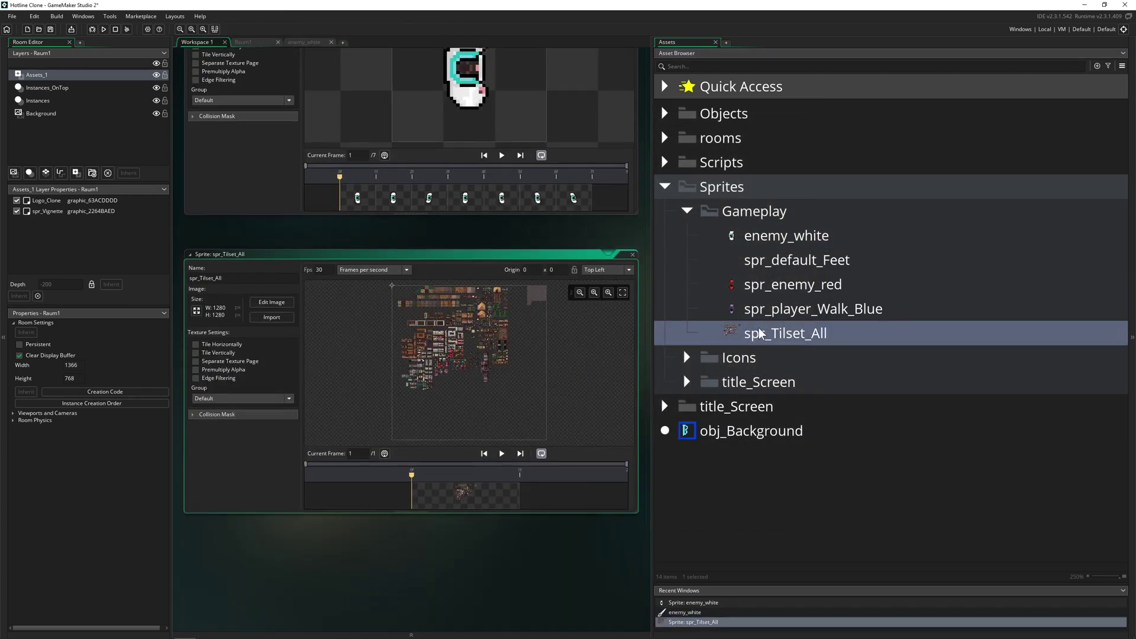
pyautogui.click(271, 256)
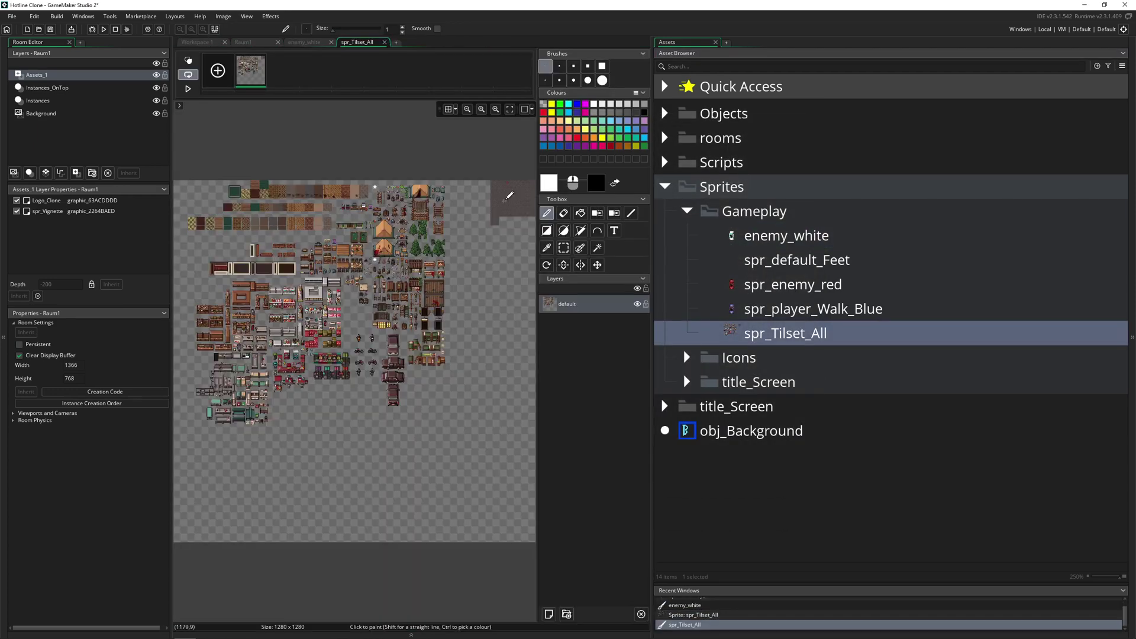
pyautogui.scroll(3, 317, 293)
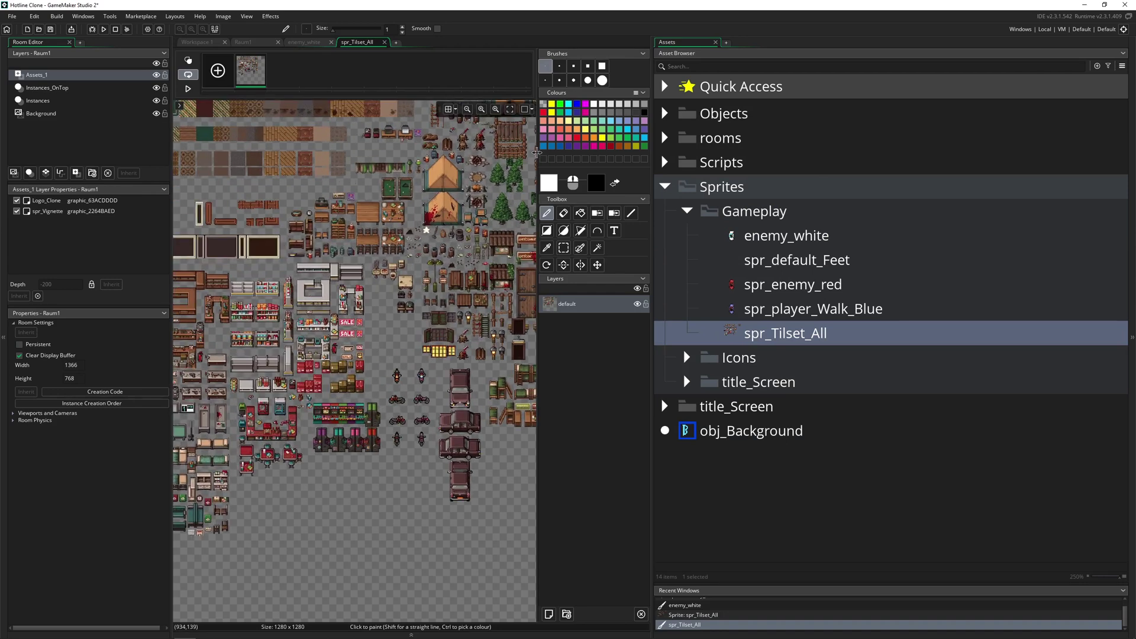
pyautogui.moveTo(537, 153); pyautogui.dragTo(590, 150)
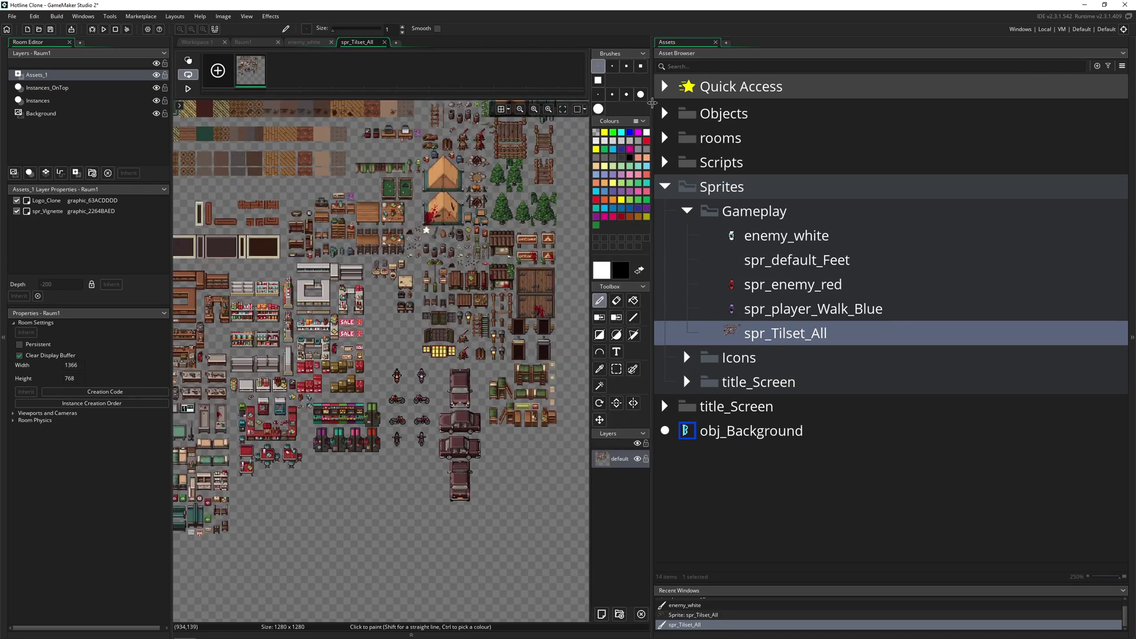
pyautogui.moveTo(651, 103); pyautogui.dragTo(922, 103)
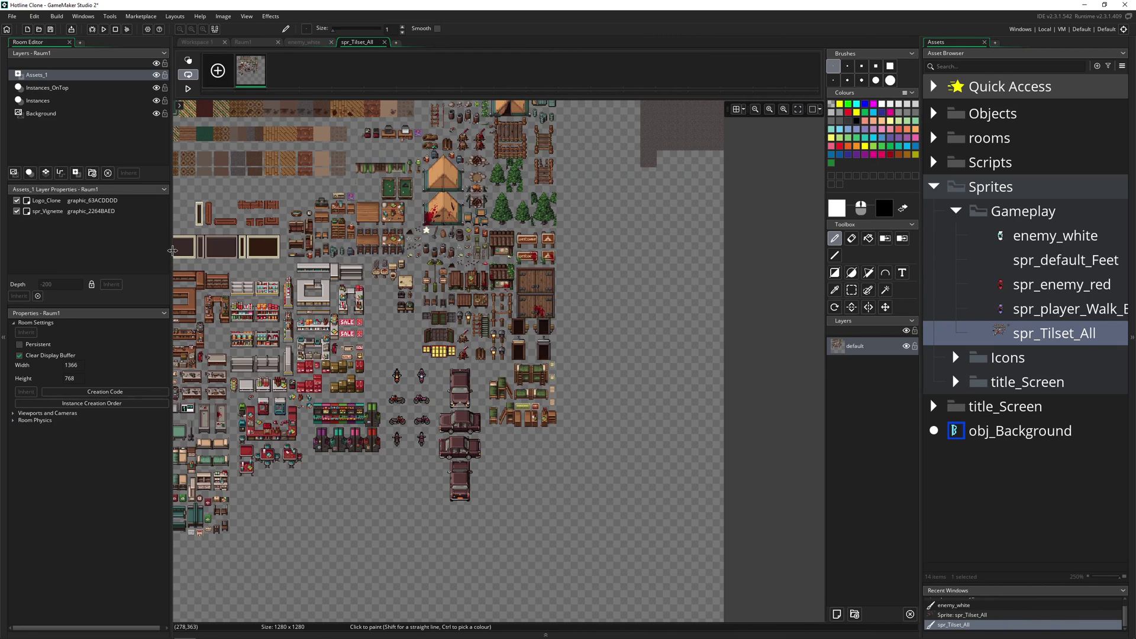
pyautogui.moveTo(172, 250); pyautogui.dragTo(141, 247)
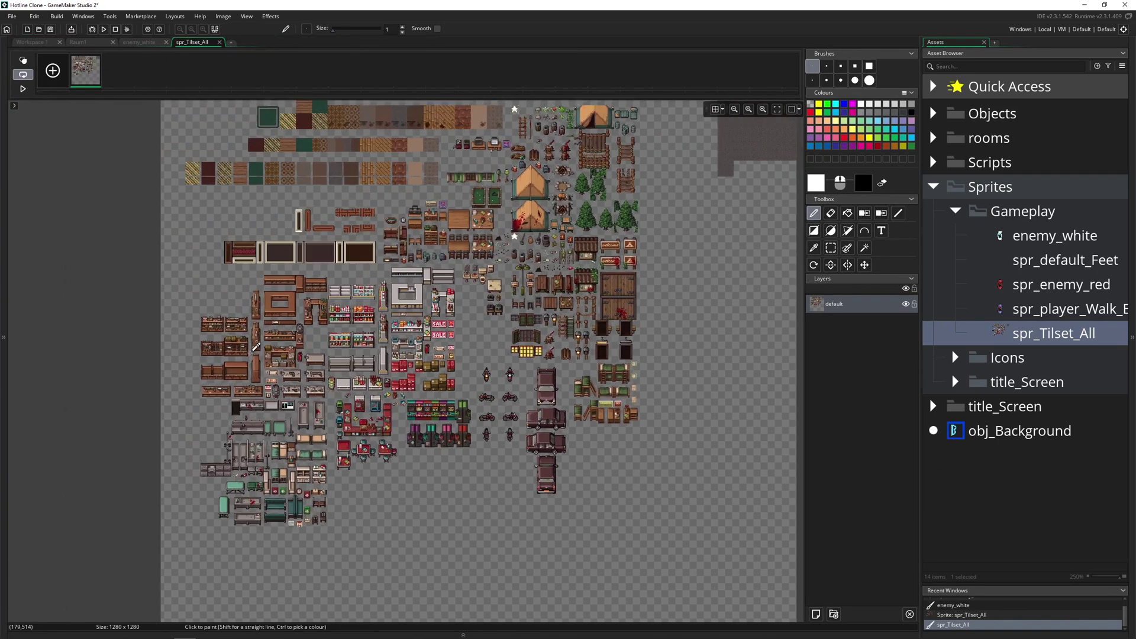
# Step: Zoom and pan around the whole spr_Tilset_All sprite sheet
pyautogui.scroll(2, 314, 346)
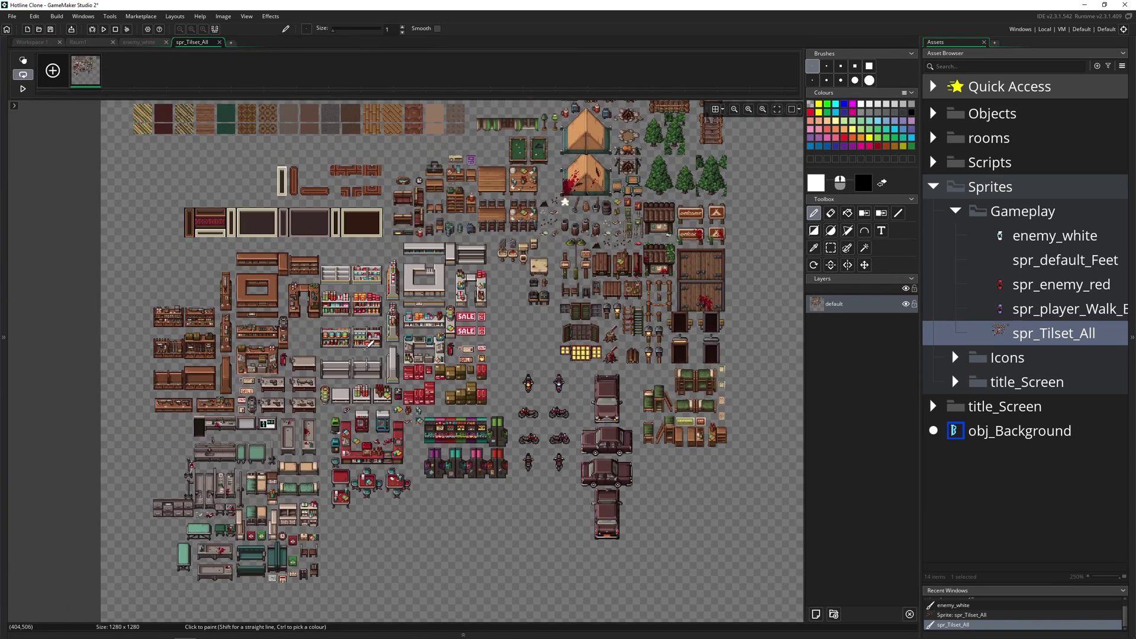
pyautogui.scroll(-3, 370, 343)
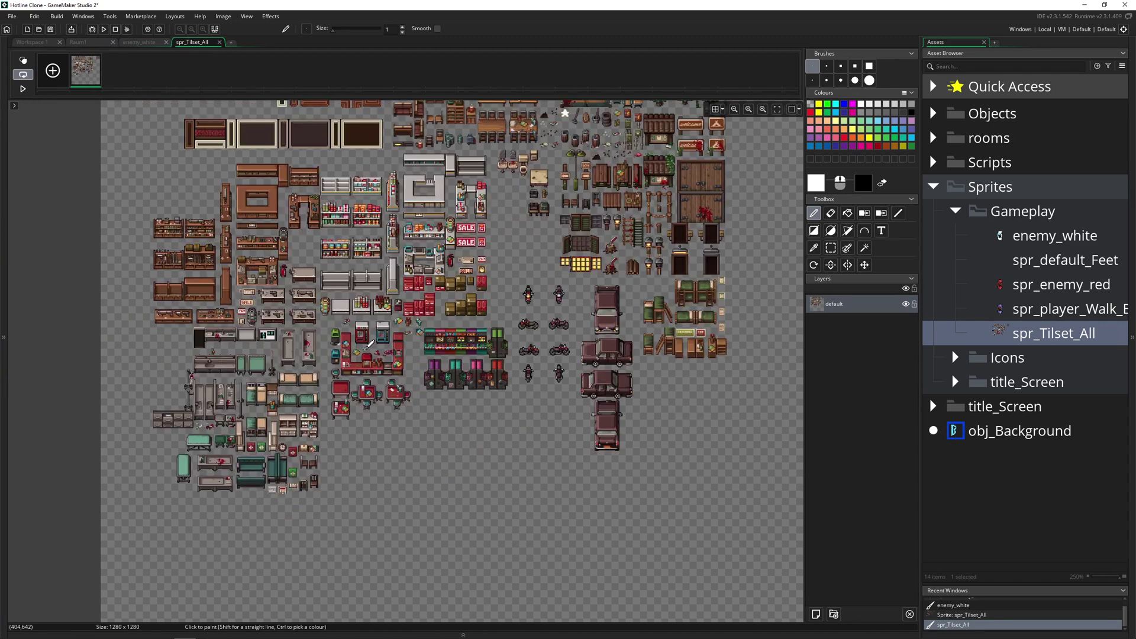
pyautogui.scroll(2, 370, 343)
pyautogui.hscroll(-2, 370, 343)
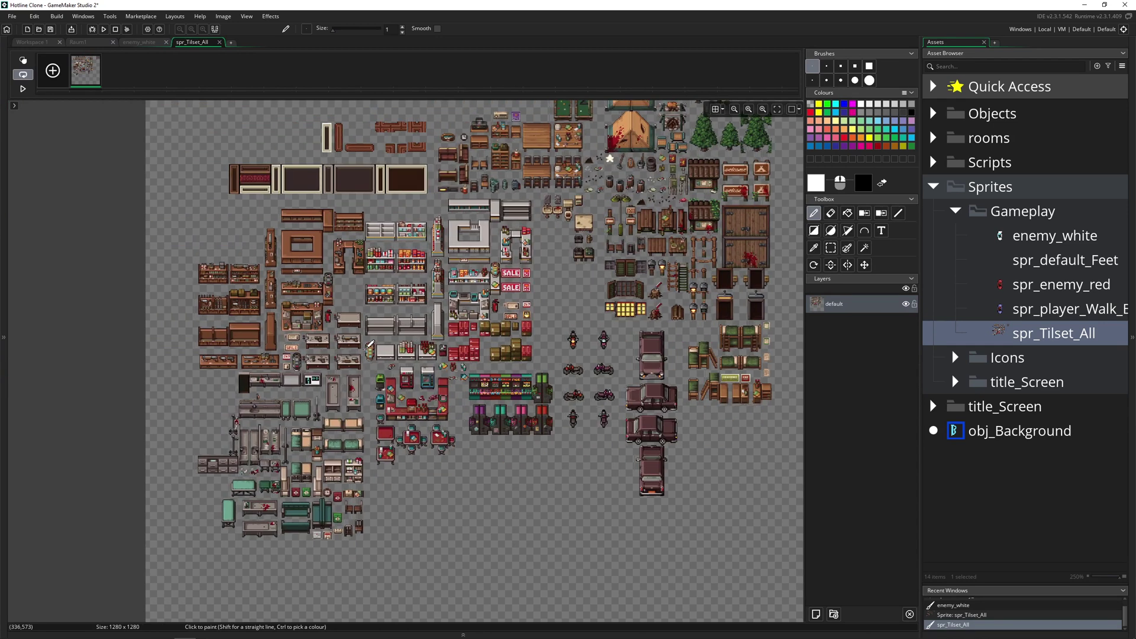
pyautogui.scroll(2, 370, 343)
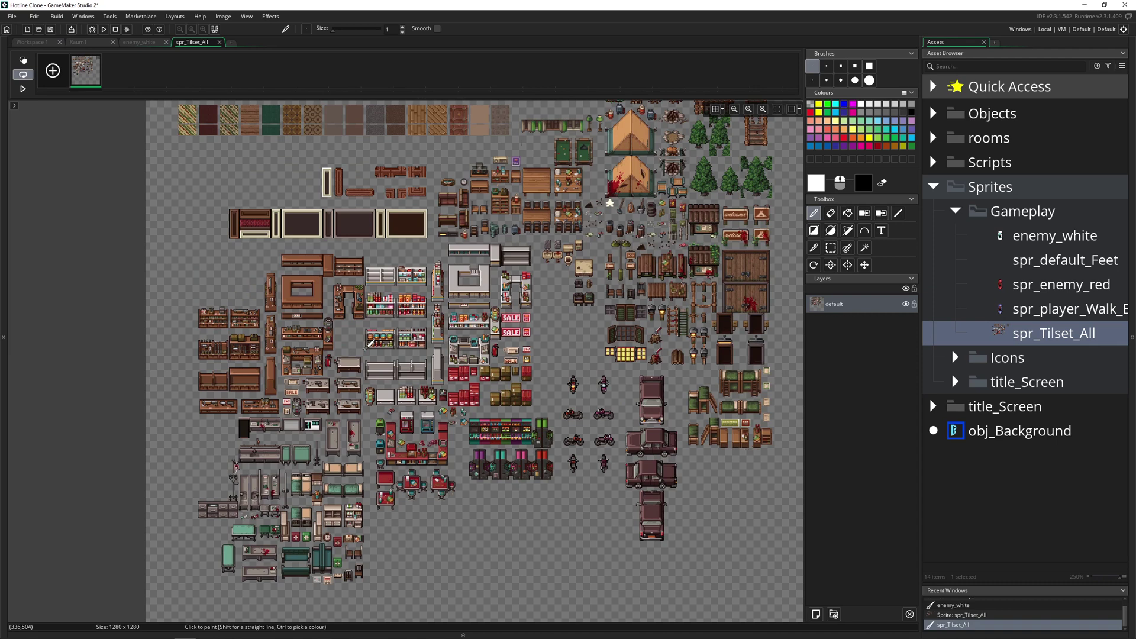
pyautogui.scroll(1, 370, 343)
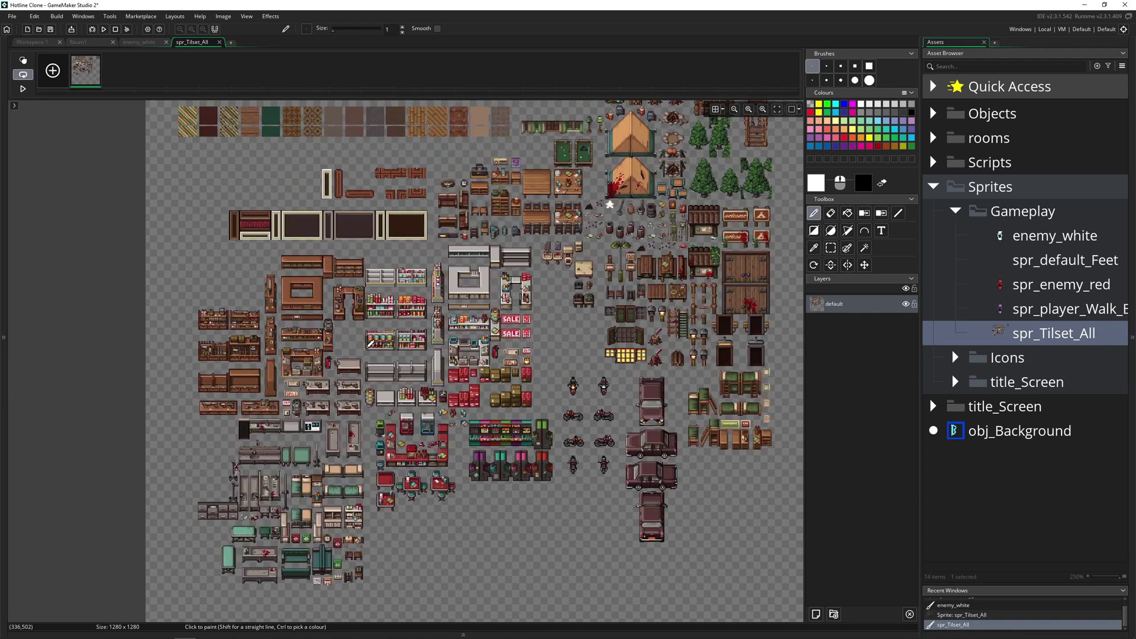
pyautogui.scroll(2, 370, 343)
pyautogui.keyDown('ctrl'); pyautogui.scroll(-2, 370, 343); pyautogui.keyUp('ctrl')
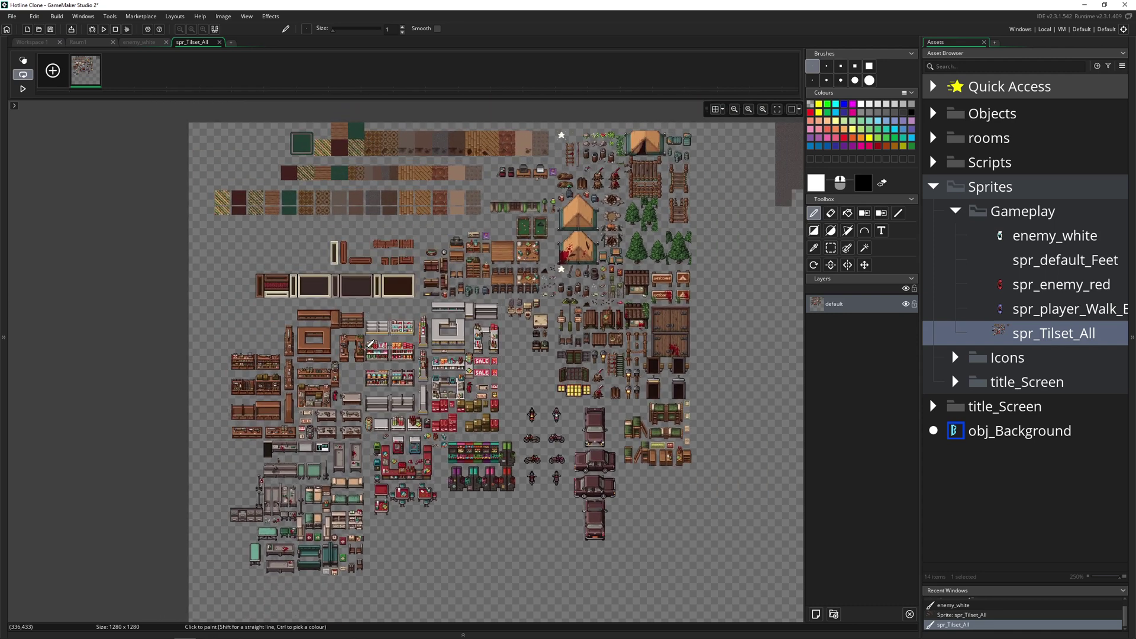
pyautogui.keyDown('ctrl'); pyautogui.scroll(5, 370, 343); pyautogui.keyUp('ctrl')
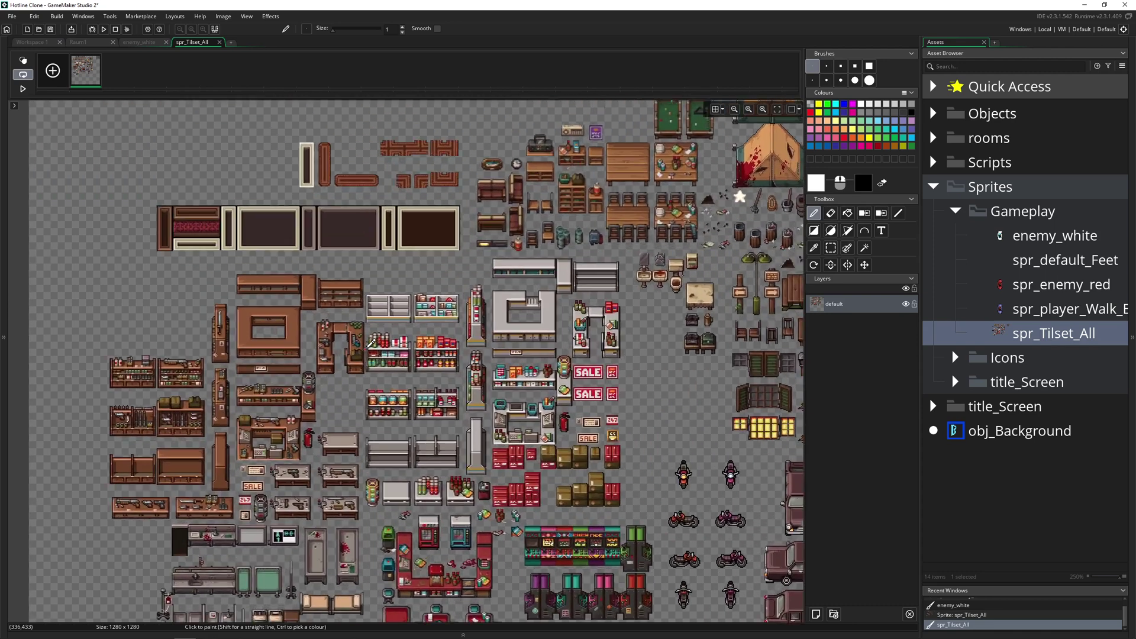
pyautogui.keyDown('ctrl'); pyautogui.scroll(-1, 371, 343); pyautogui.keyUp('ctrl')
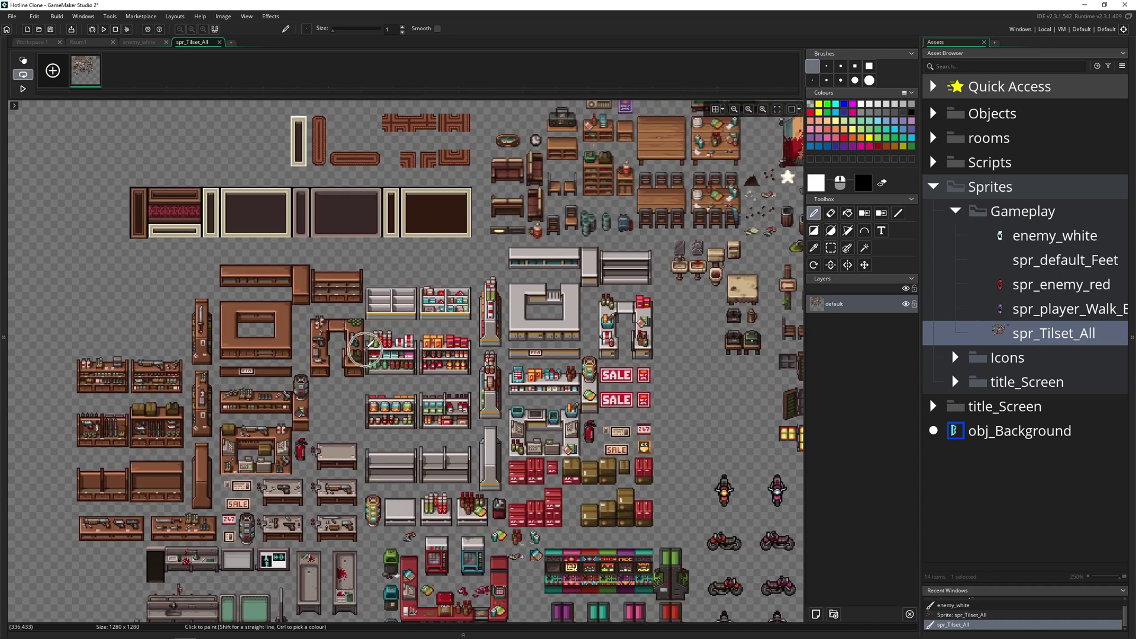
pyautogui.hscroll(3, 369, 343)
pyautogui.hscroll(3, 369, 344)
pyautogui.scroll(5, 370, 343)
pyautogui.hscroll(-6, 370, 343)
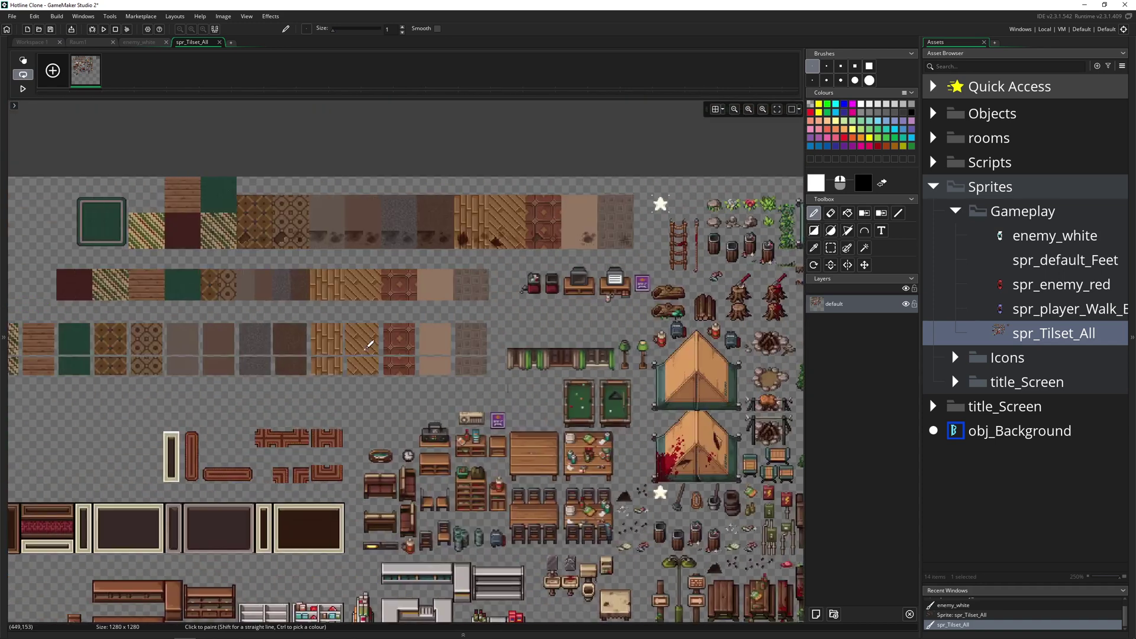
pyautogui.keyDown('ctrl'); pyautogui.scroll(1, 371, 344); pyautogui.keyUp('ctrl')
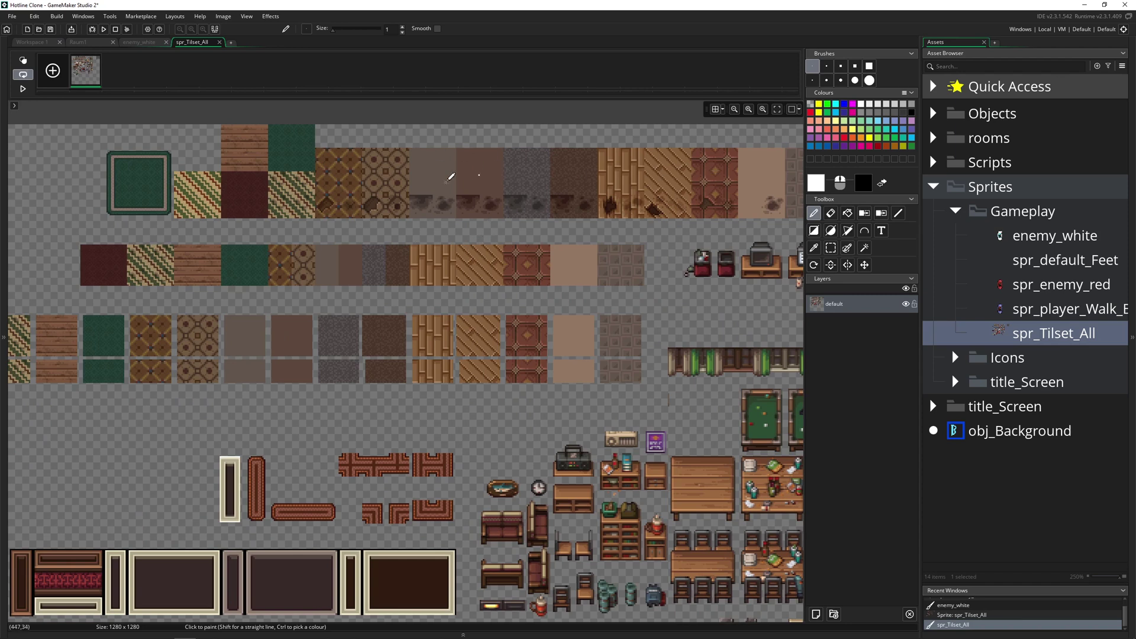
pyautogui.scroll(-3, 378, 270)
pyautogui.keyDown('ctrl'); pyautogui.scroll(1, 357, 274); pyautogui.keyUp('ctrl')
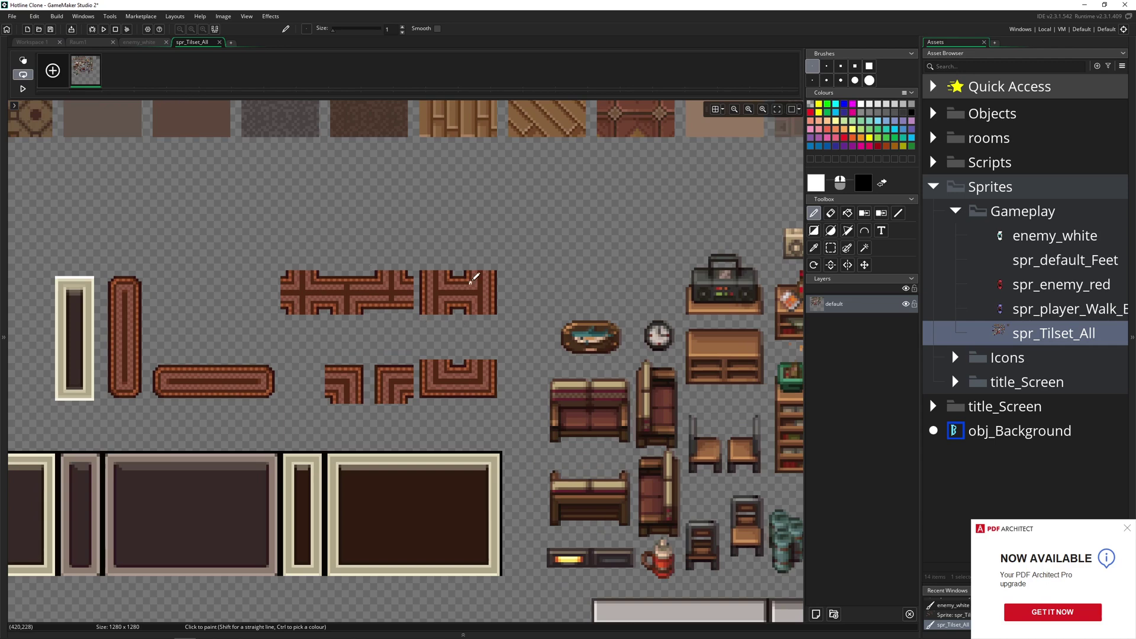
pyautogui.keyDown('ctrl'); pyautogui.scroll(-2, 476, 276); pyautogui.keyUp('ctrl')
pyautogui.keyDown('ctrl'); pyautogui.scroll(-1, 476, 276); pyautogui.keyUp('ctrl')
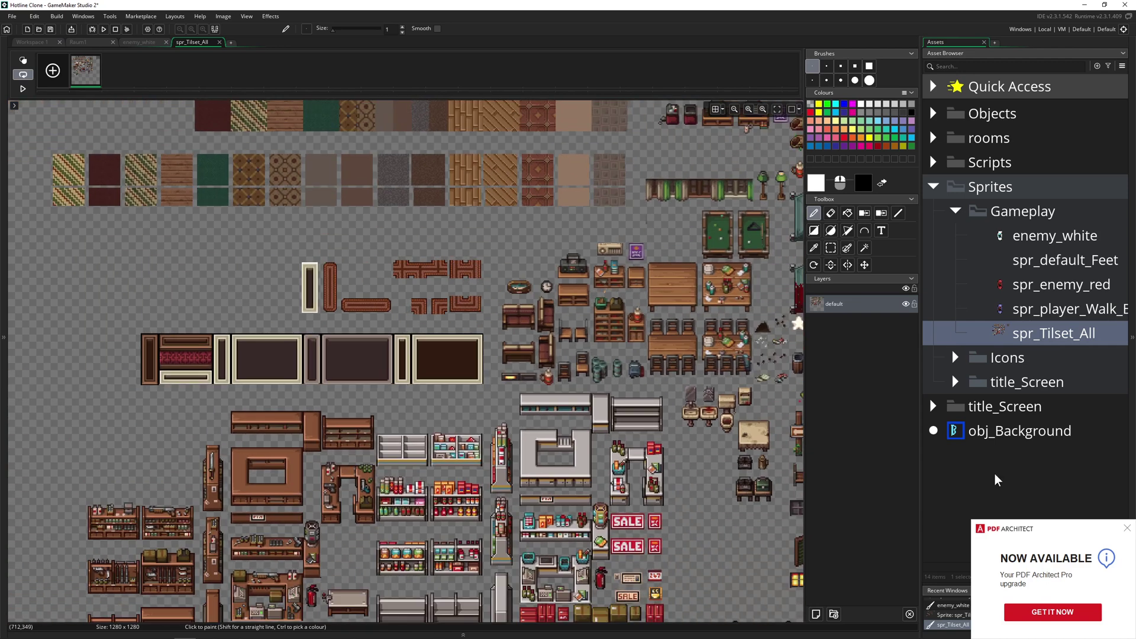
pyautogui.keyDown('ctrl'); pyautogui.scroll(-1, 564, 280); pyautogui.keyUp('ctrl')
pyautogui.keyDown('ctrl'); pyautogui.scroll(-2, 565, 280); pyautogui.keyUp('ctrl')
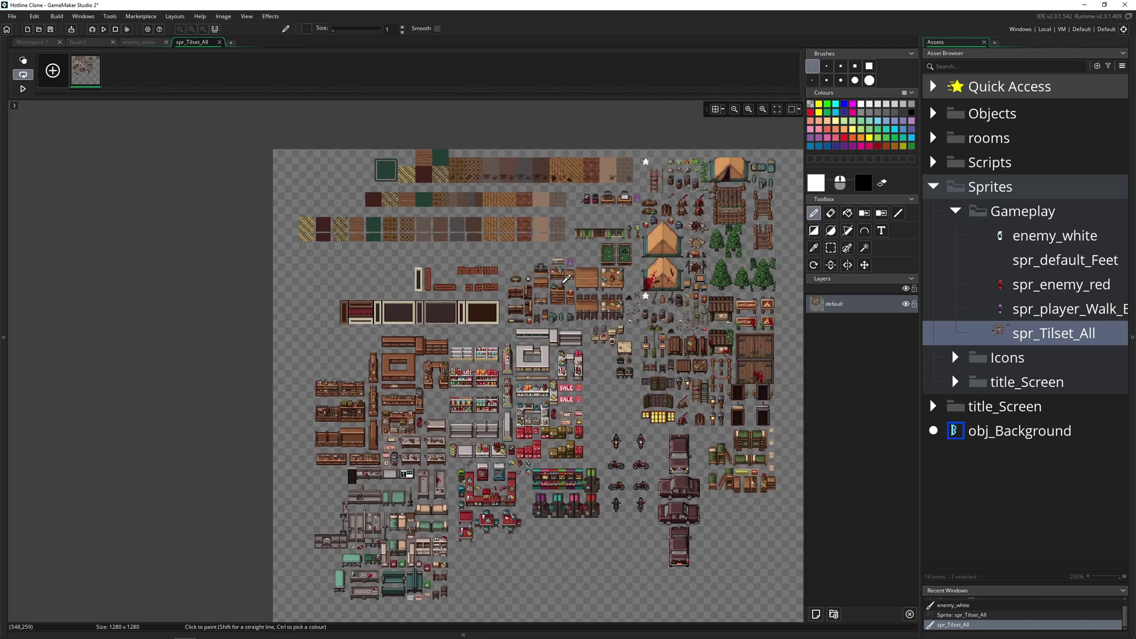
pyautogui.scroll(-2, 565, 280)
pyautogui.scroll(2, 565, 280)
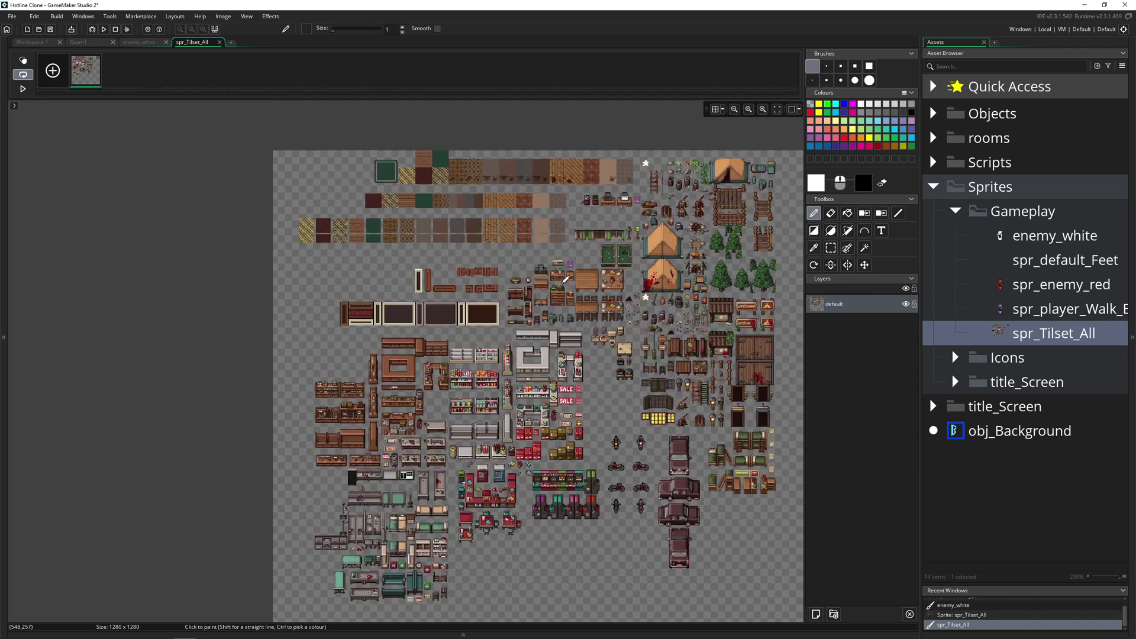
pyautogui.scroll(-1, 565, 280)
# Step: Back in Raum1, collapse Sprites and create a new room renamed Room_Gameplay
pyautogui.click(92, 43)
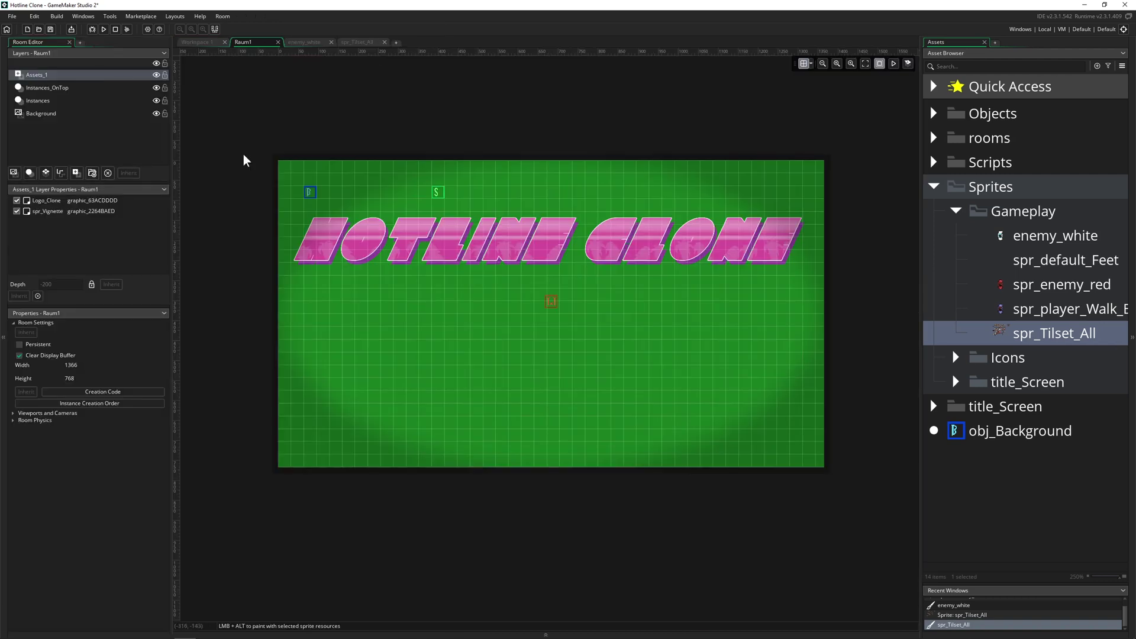
pyautogui.click(933, 186)
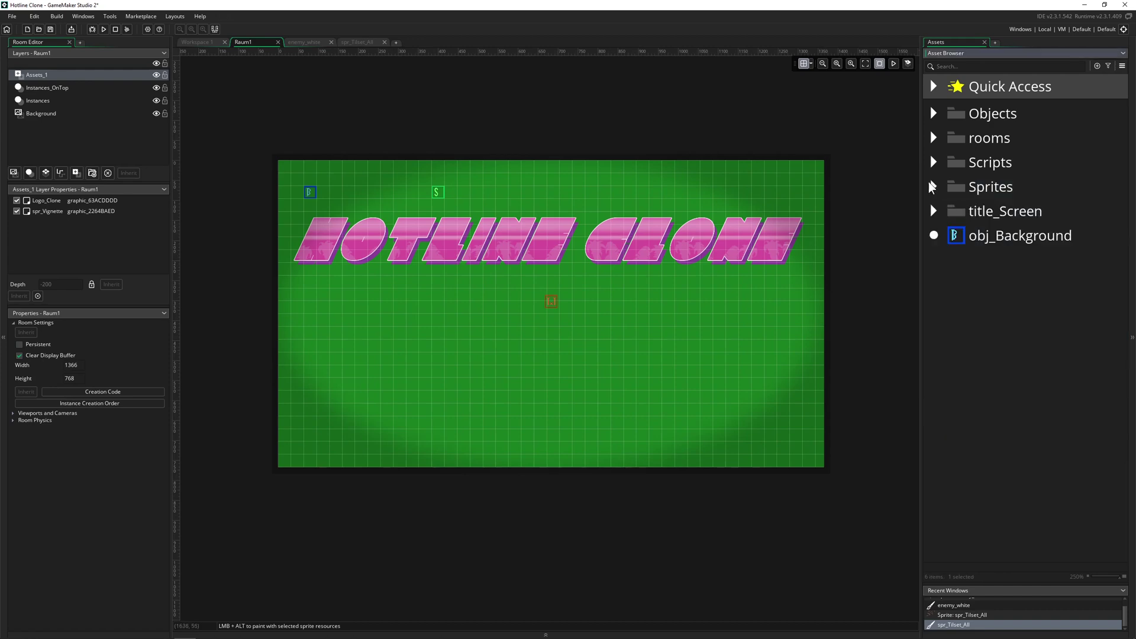
pyautogui.rightClick(945, 266)
pyautogui.moveTo(962, 271)
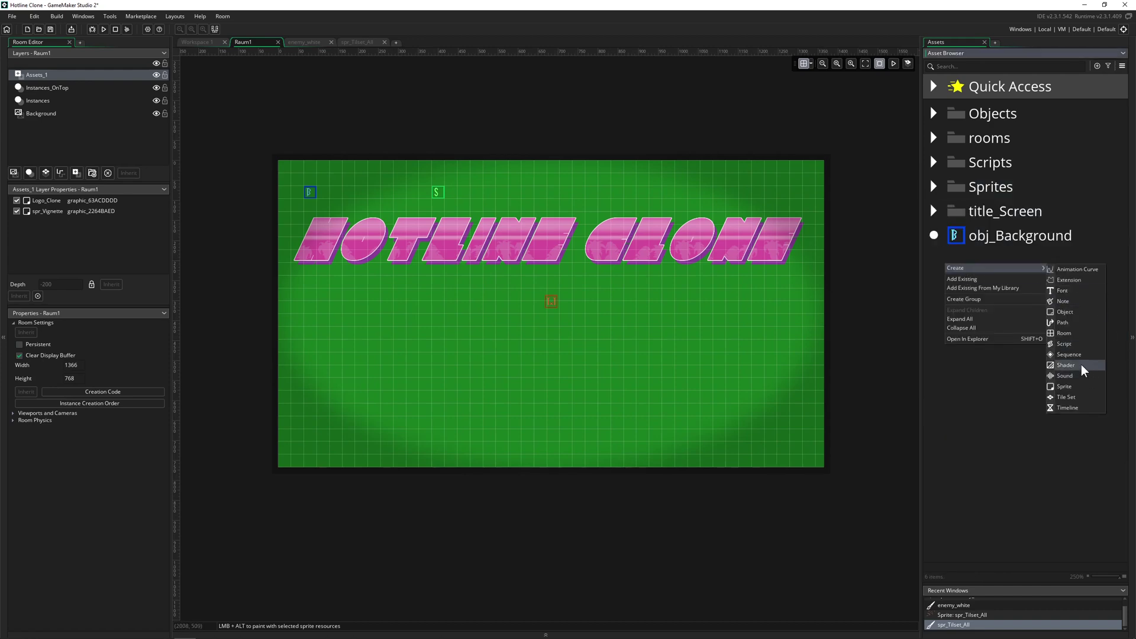
pyautogui.click(1064, 333)
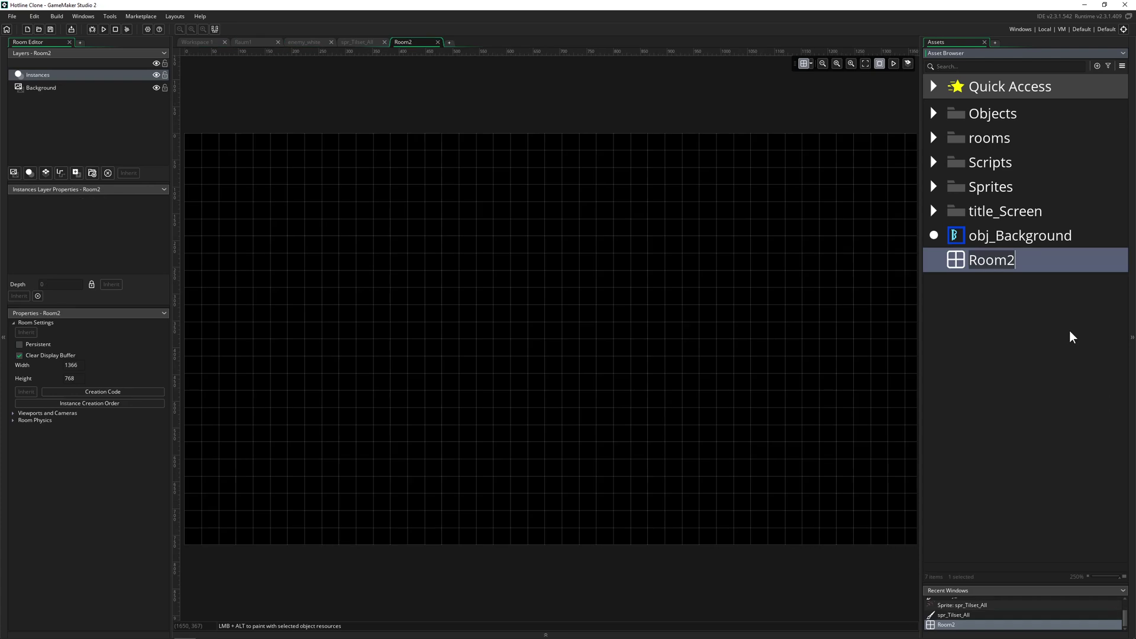
pyautogui.press('End')
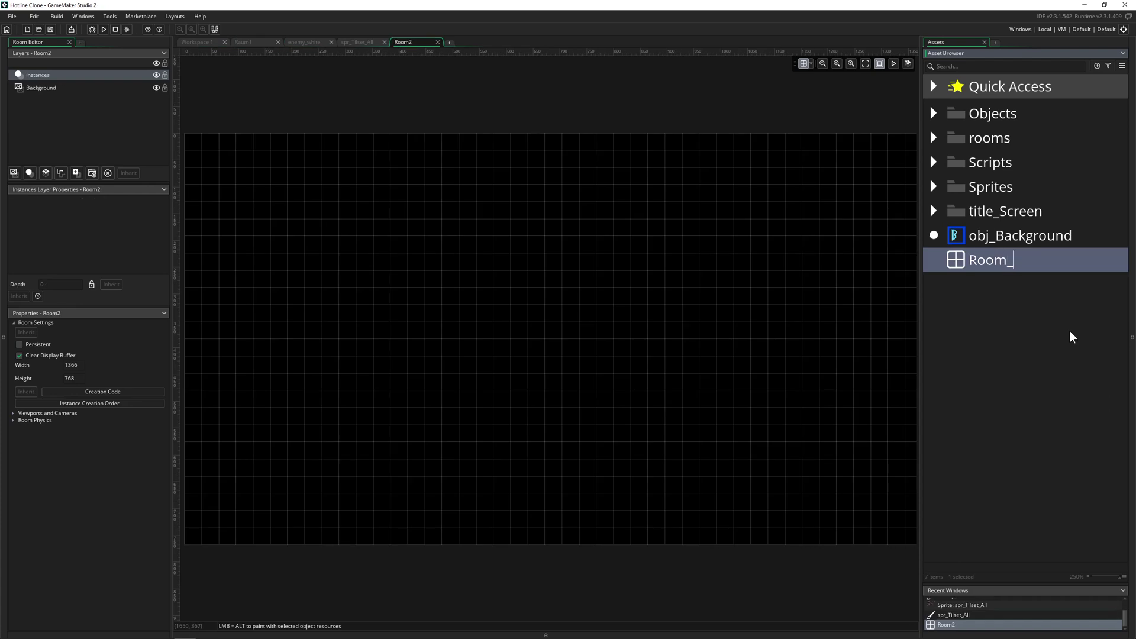
pyautogui.write('_Gameplay')
pyautogui.press('Return')
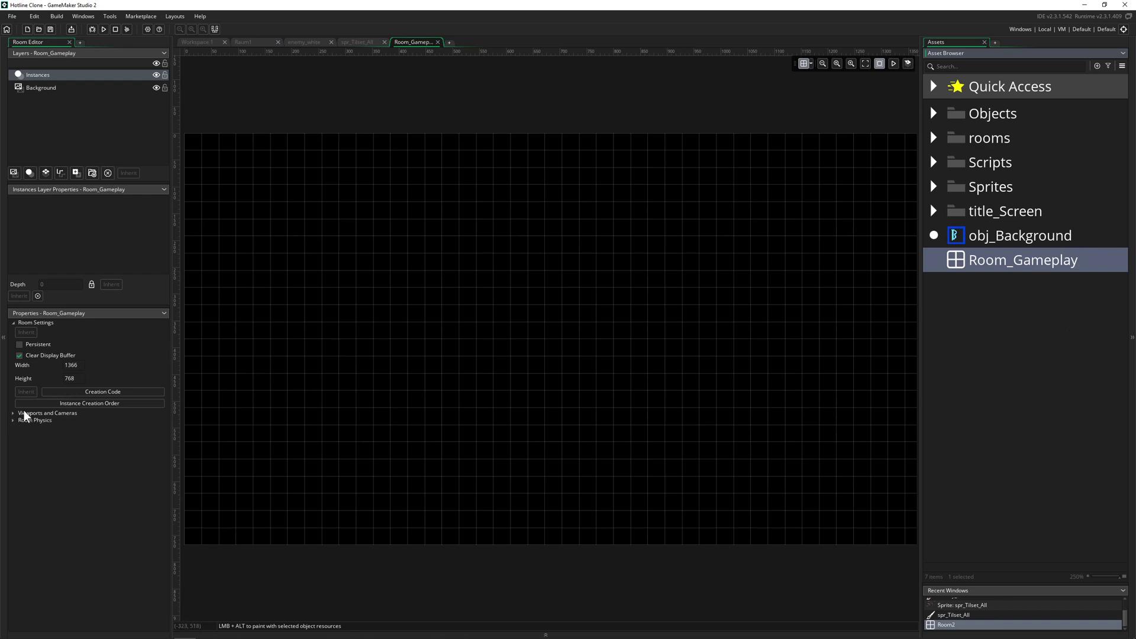
# Step: Set the room's Background layer colour to blue
pyautogui.click(60, 90)
pyautogui.click(101, 231)
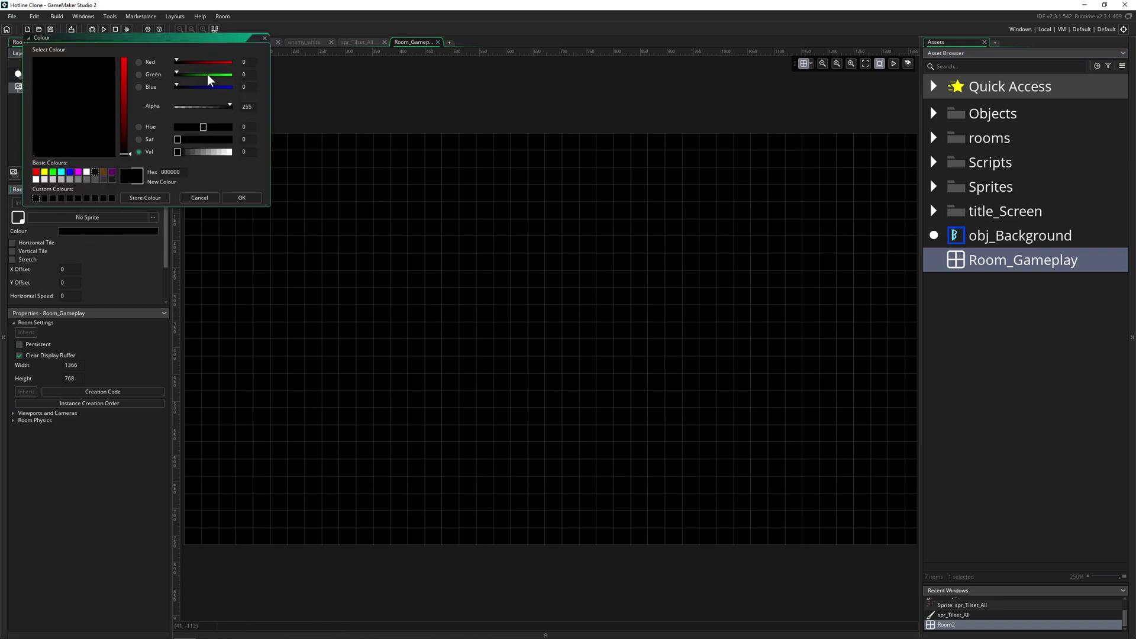
pyautogui.click(215, 87)
pyautogui.moveTo(194, 130); pyautogui.dragTo(185, 131)
pyautogui.click(241, 198)
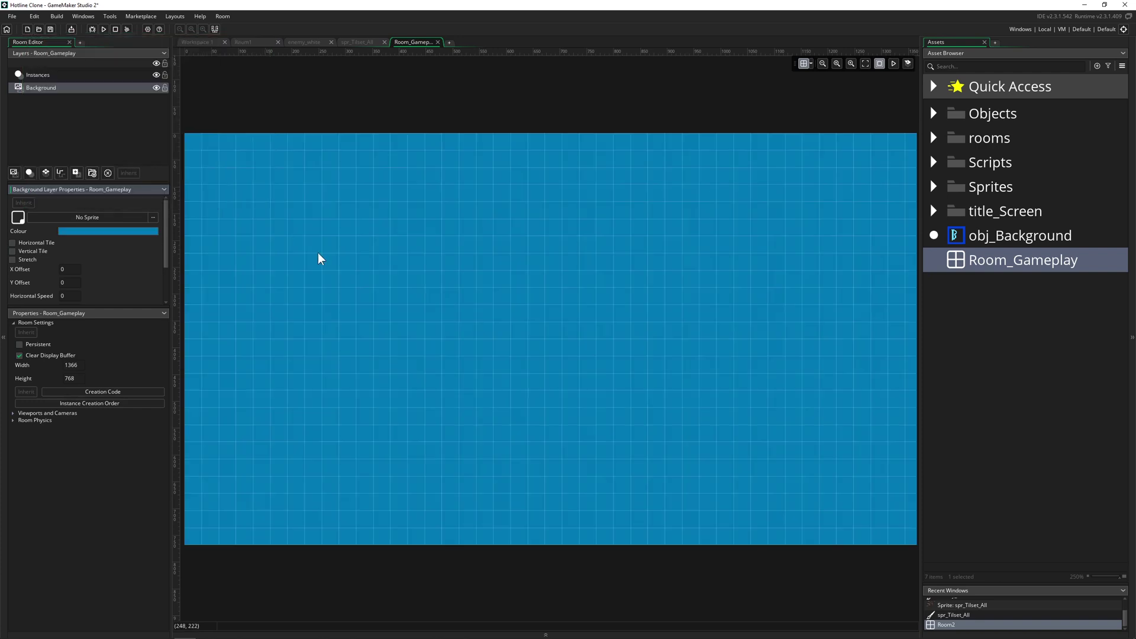
# Step: Add a new instance layer above Instances, to be named Instances_Background
pyautogui.keyDown('ctrl'); pyautogui.scroll(-2, 320, 258); pyautogui.keyUp('ctrl')
pyautogui.click(41, 76)
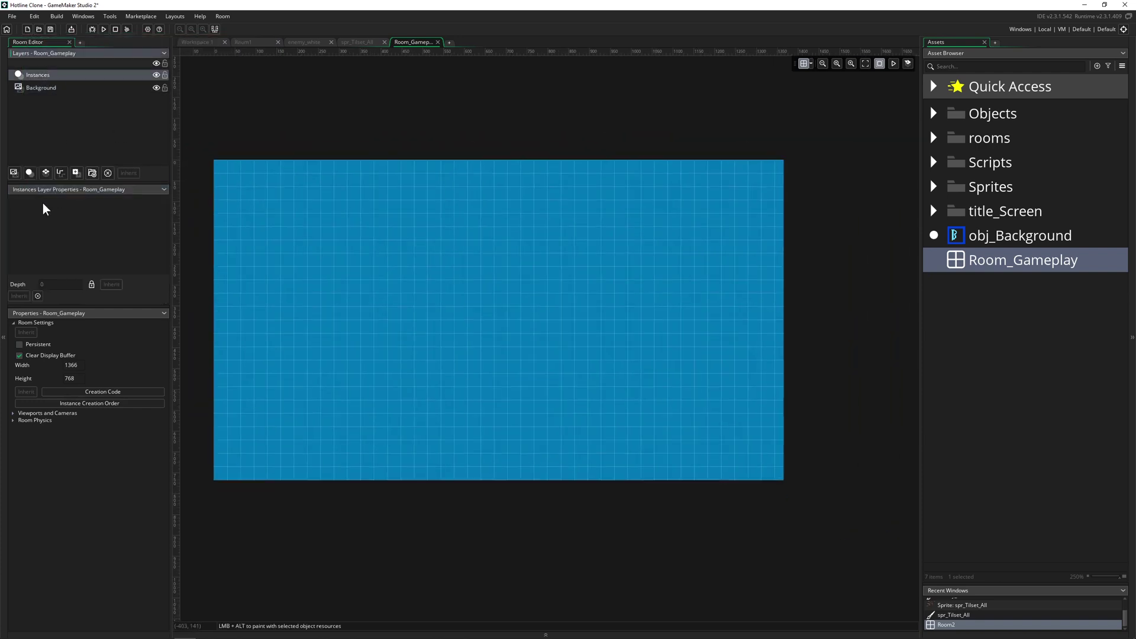
pyautogui.moveTo(82, 181); pyautogui.dragTo(83, 237)
pyautogui.click(29, 230)
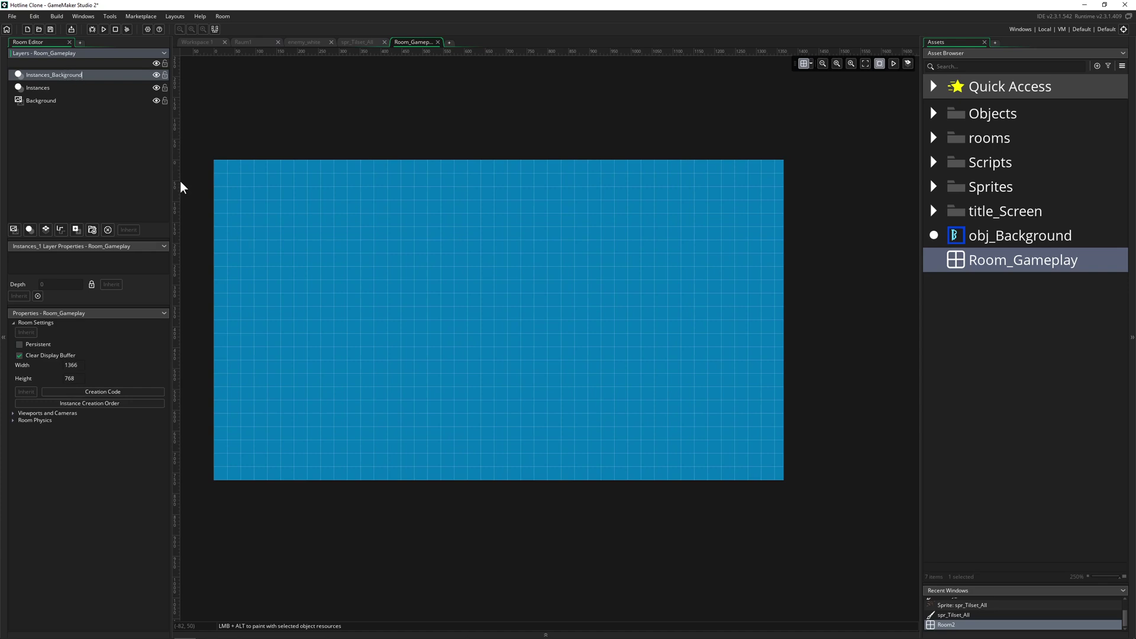
# Step: Confirm the name Instances_Background and move that layer below Instances
pyautogui.press('Return')
pyautogui.moveTo(81, 76); pyautogui.dragTo(75, 99)
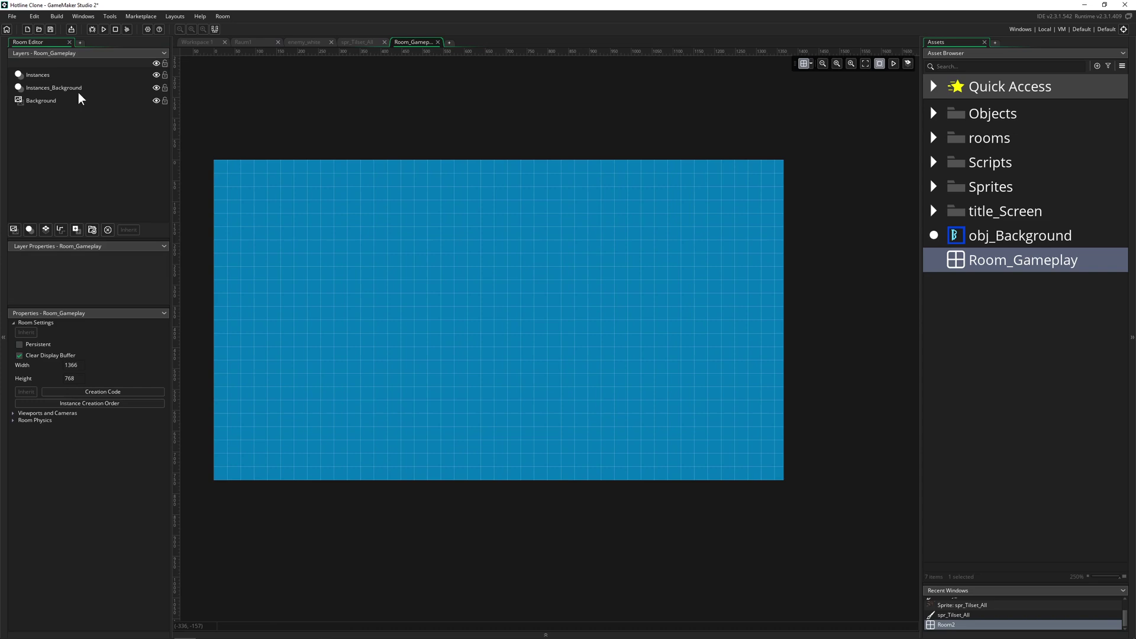
pyautogui.click(79, 89)
# Step: Place an obj_Background instance at the room's top-left corner
pyautogui.click(967, 235)
pyautogui.moveTo(344, 203); pyautogui.dragTo(479, 203, button='middle')
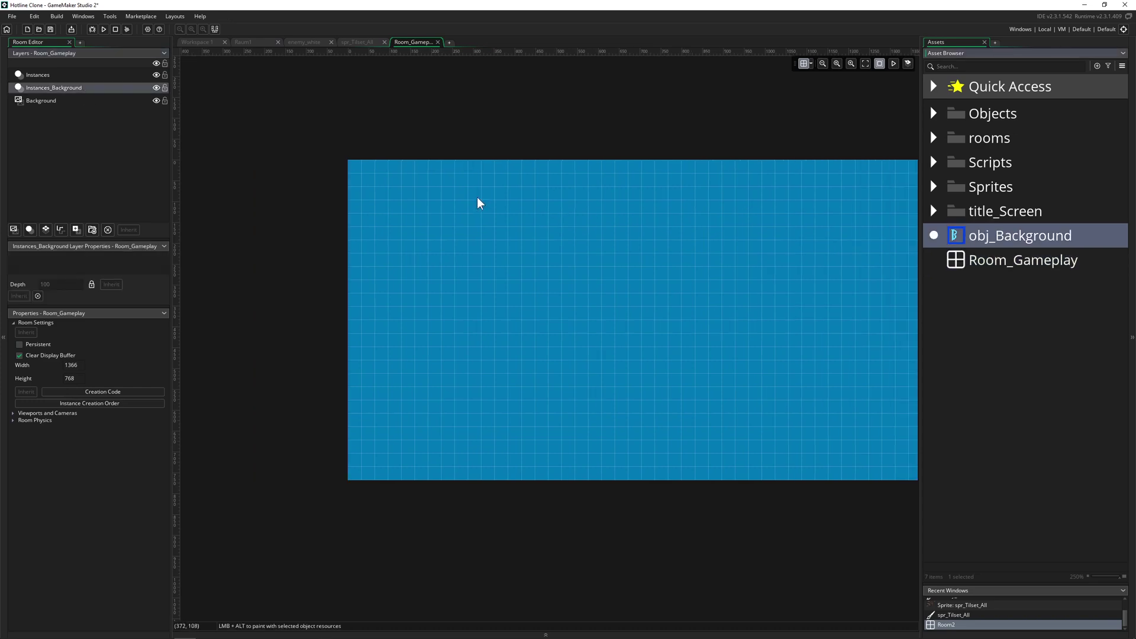
pyautogui.keyDown('alt'); pyautogui.click(342, 152); pyautogui.keyUp('alt')
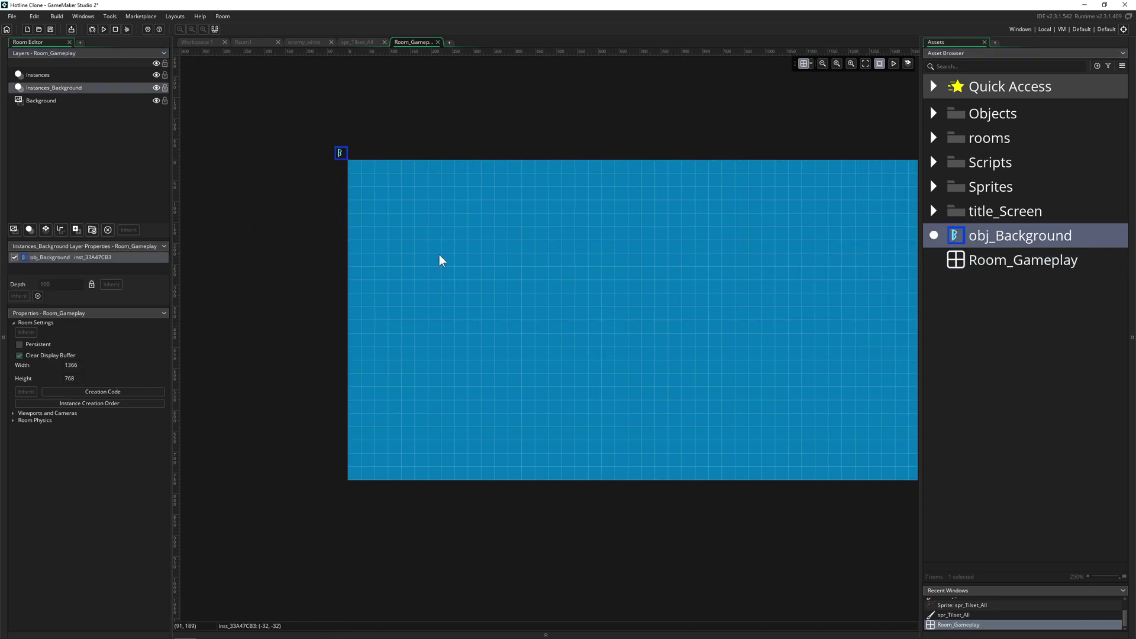
pyautogui.scroll(-1, 681, 286)
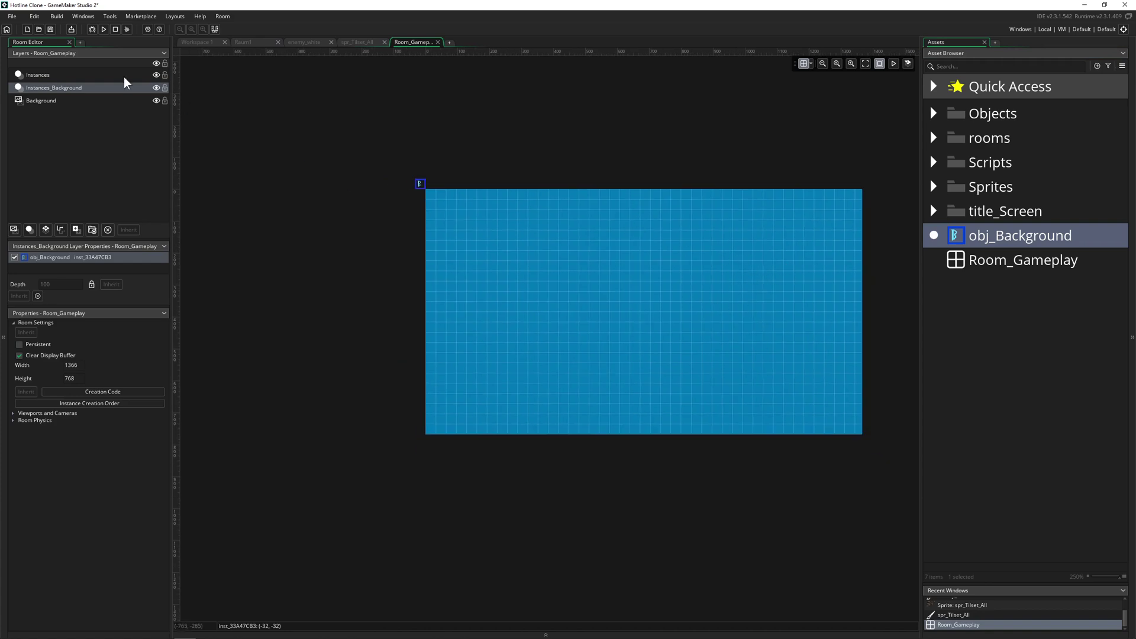
pyautogui.click(39, 101)
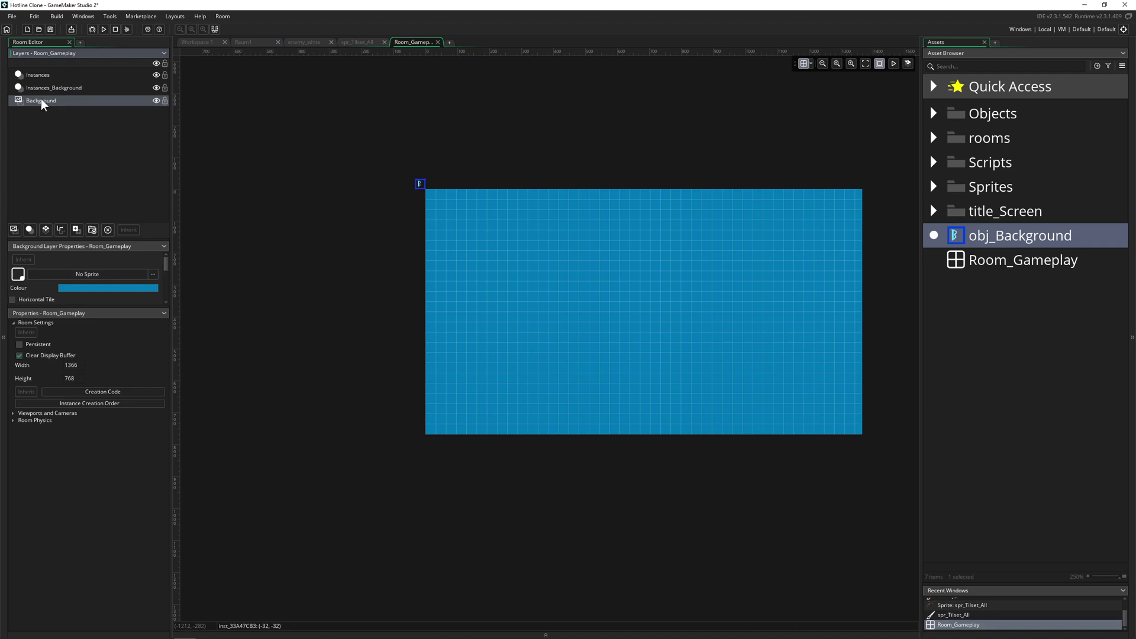
pyautogui.click(47, 77)
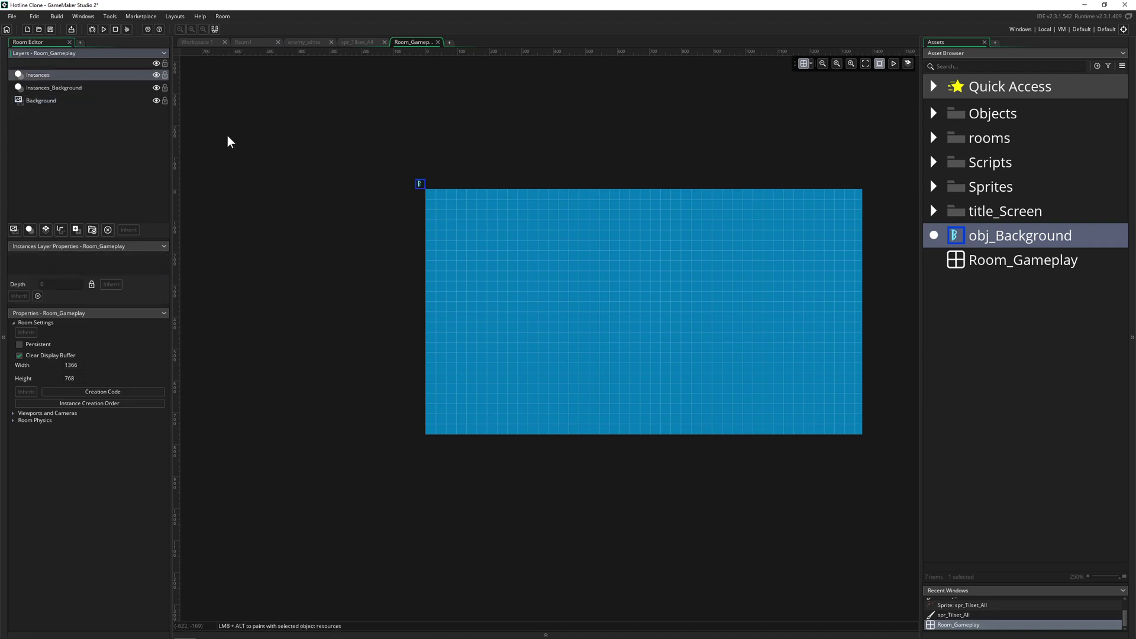
pyautogui.scroll(1, 737, 232)
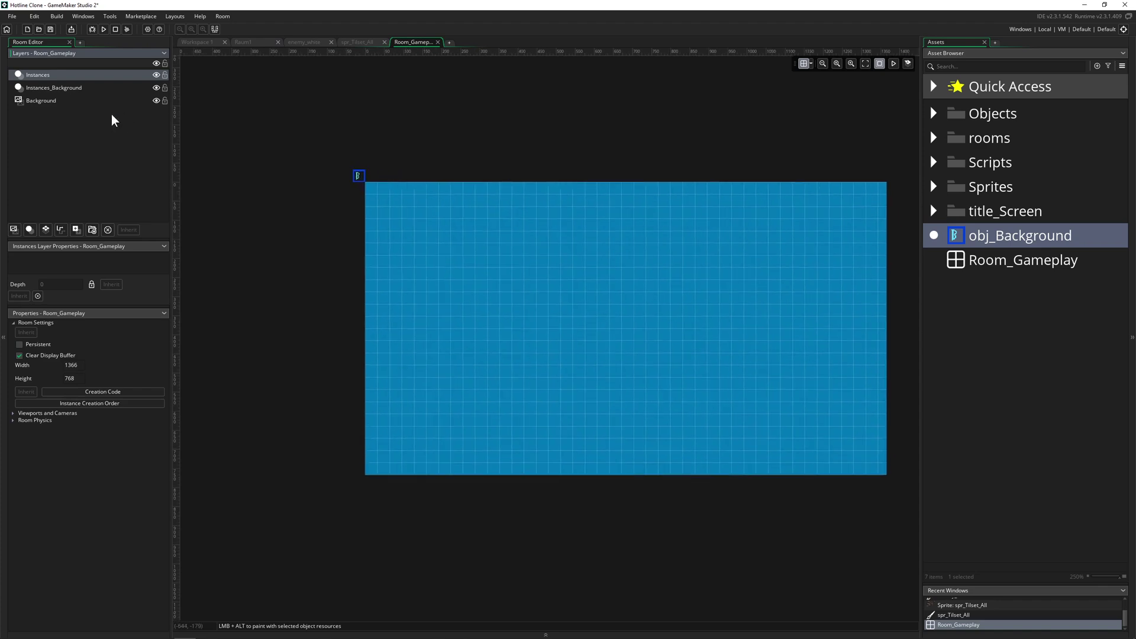
# Step: Add a Tiles_Room tile layer and create a new tile set asset
pyautogui.click(45, 230)
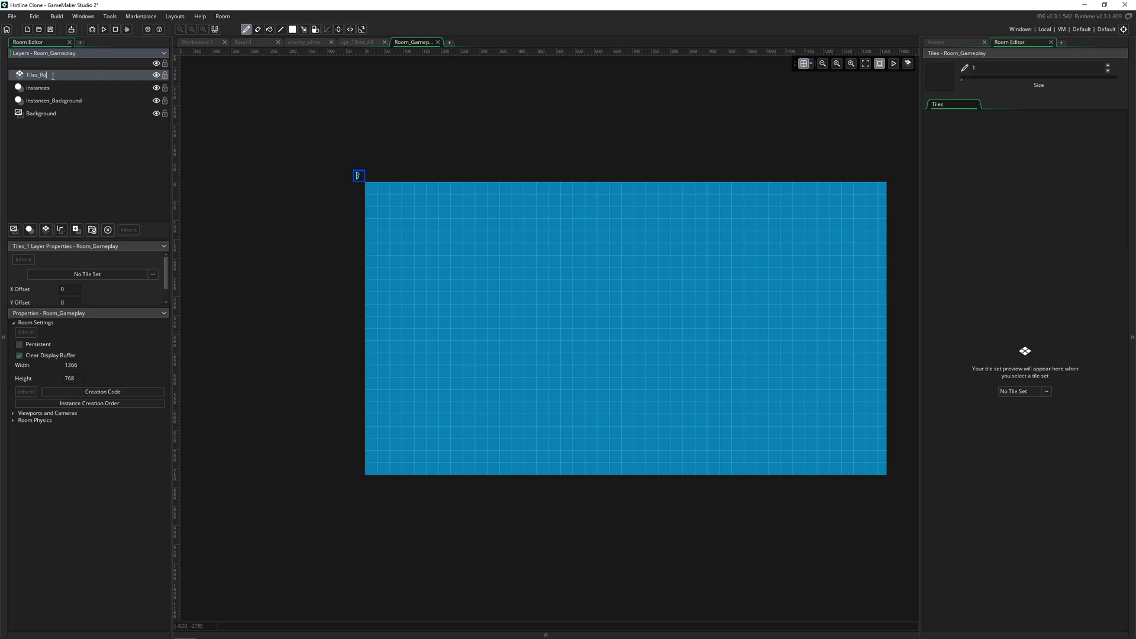
pyautogui.press('Return')
pyautogui.click(945, 42)
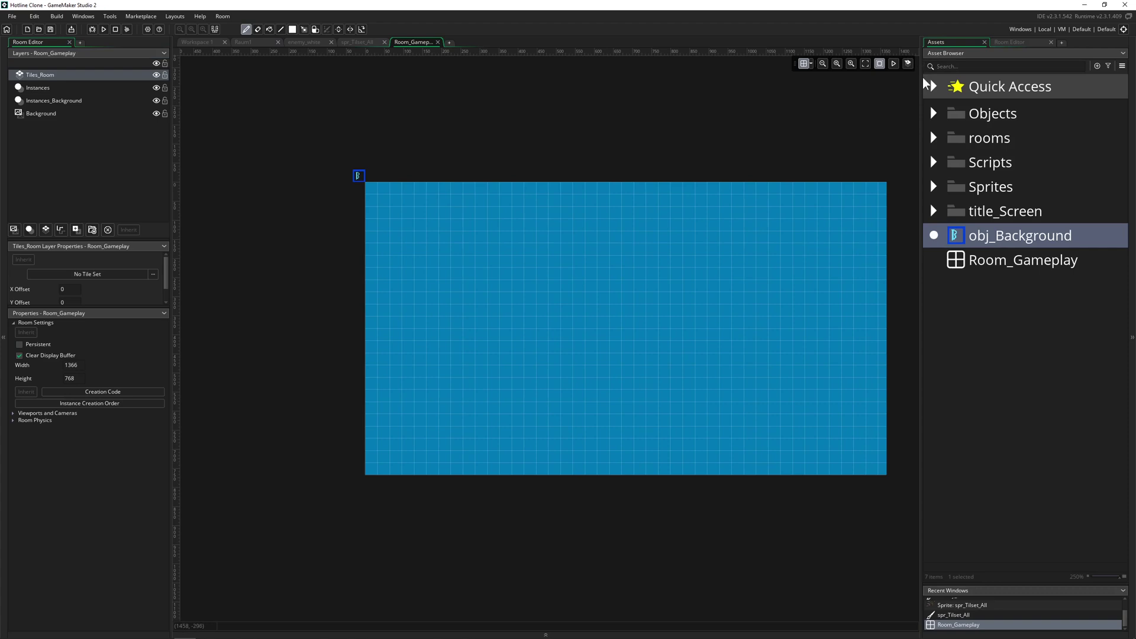
pyautogui.rightClick(941, 289)
pyautogui.moveTo(1000, 291)
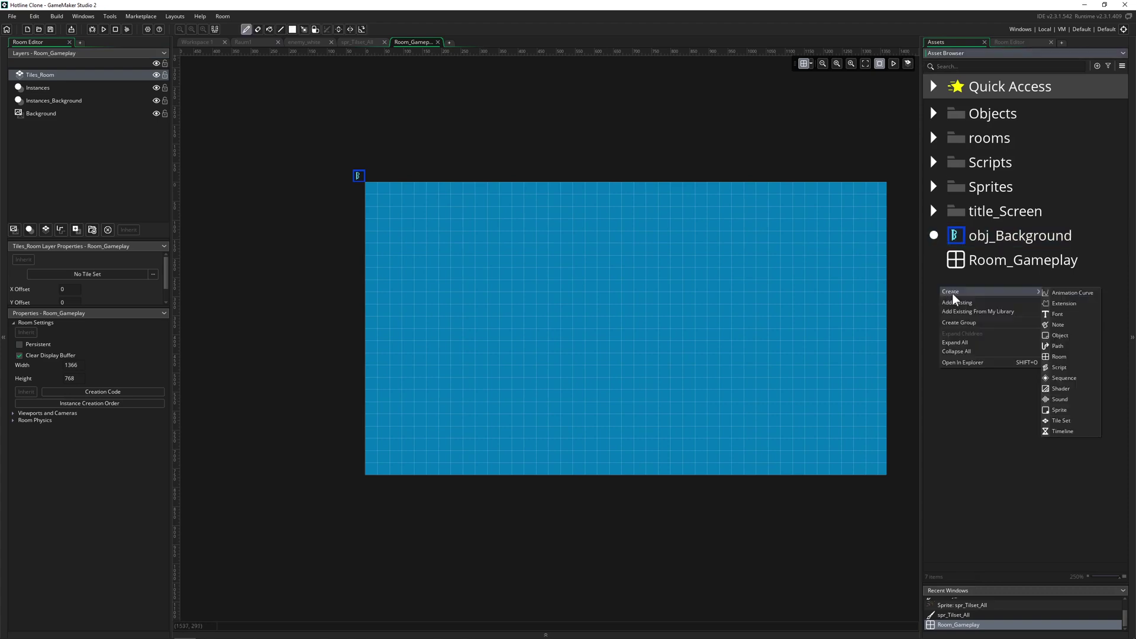
pyautogui.click(1060, 421)
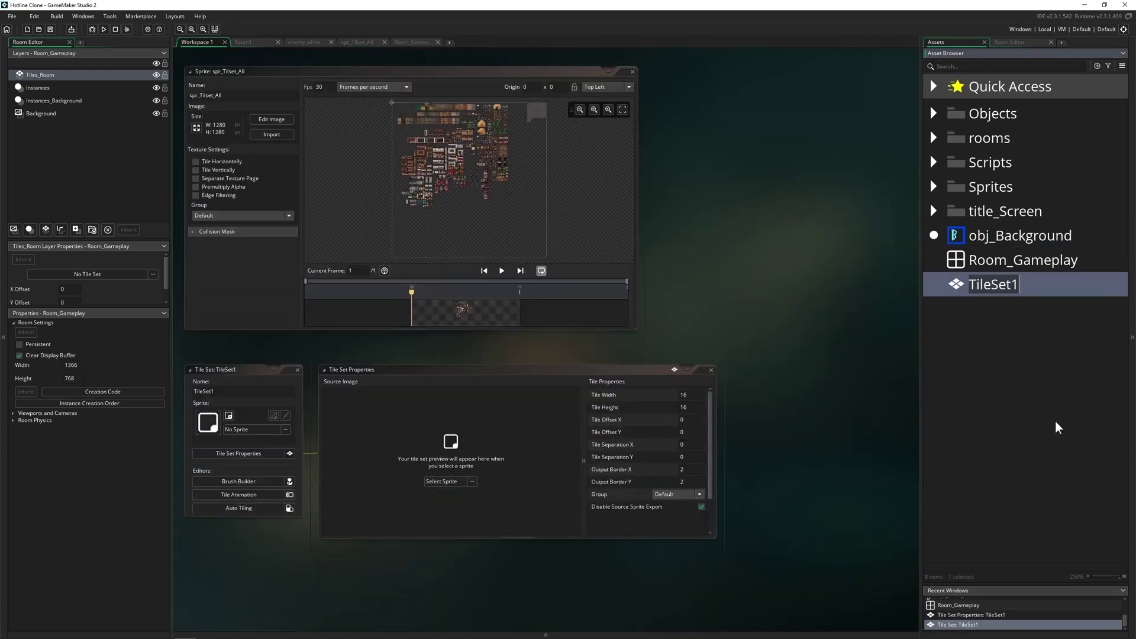
# Step: Rename the tile set to TileSet and use spr_Tilset_All as its image
pyautogui.click(1026, 278)
pyautogui.press('BackSpace')
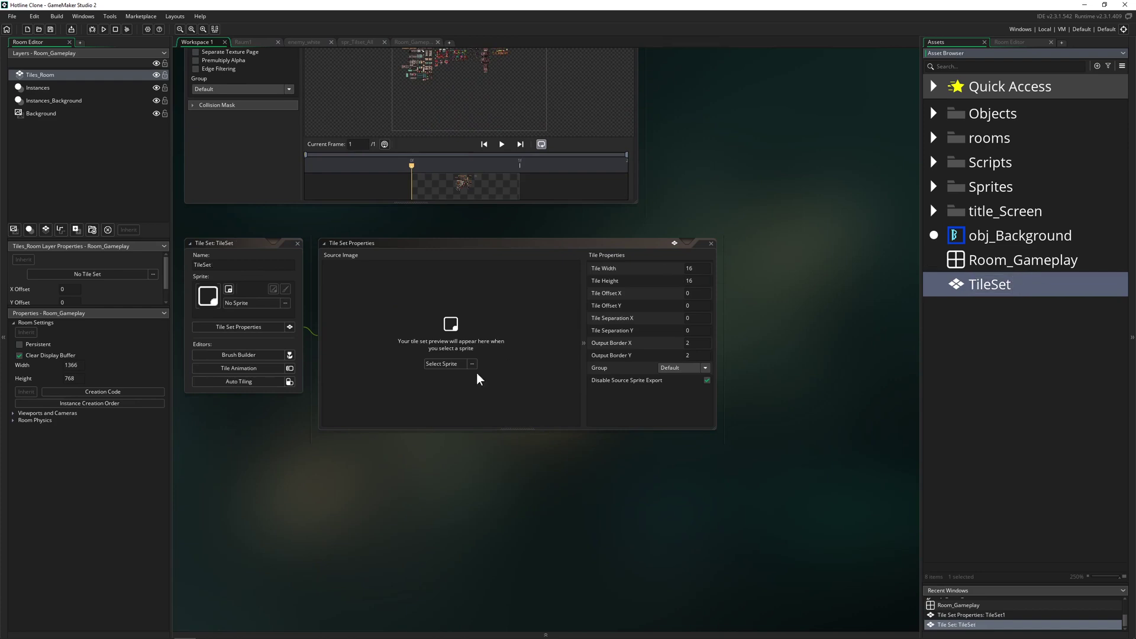
pyautogui.click(444, 363)
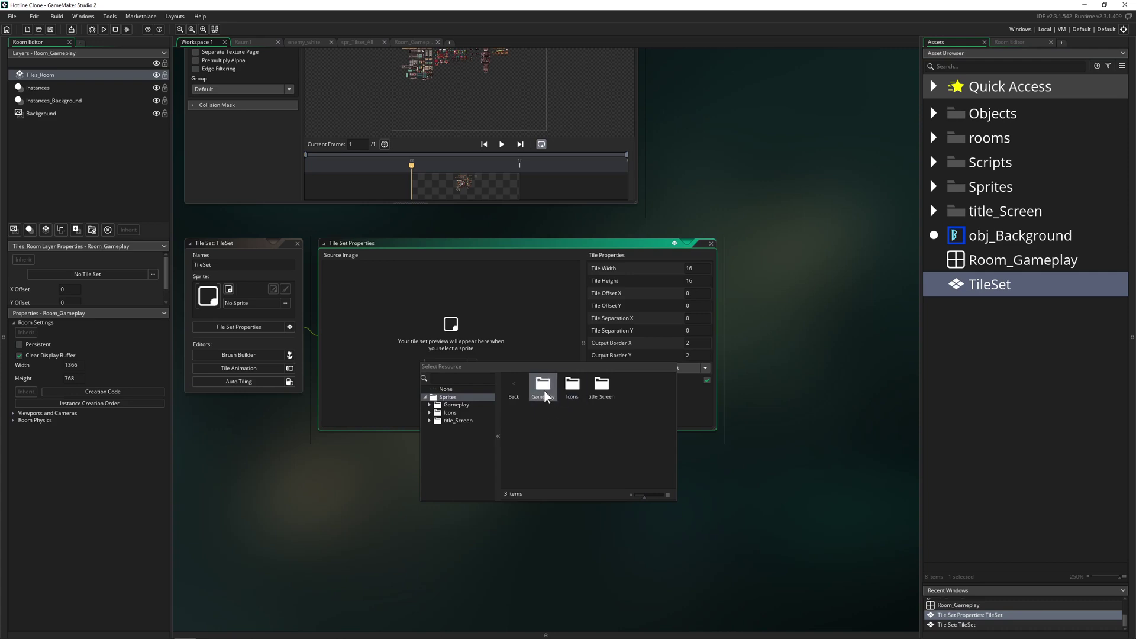
pyautogui.doubleClick(543, 390)
pyautogui.click(660, 388)
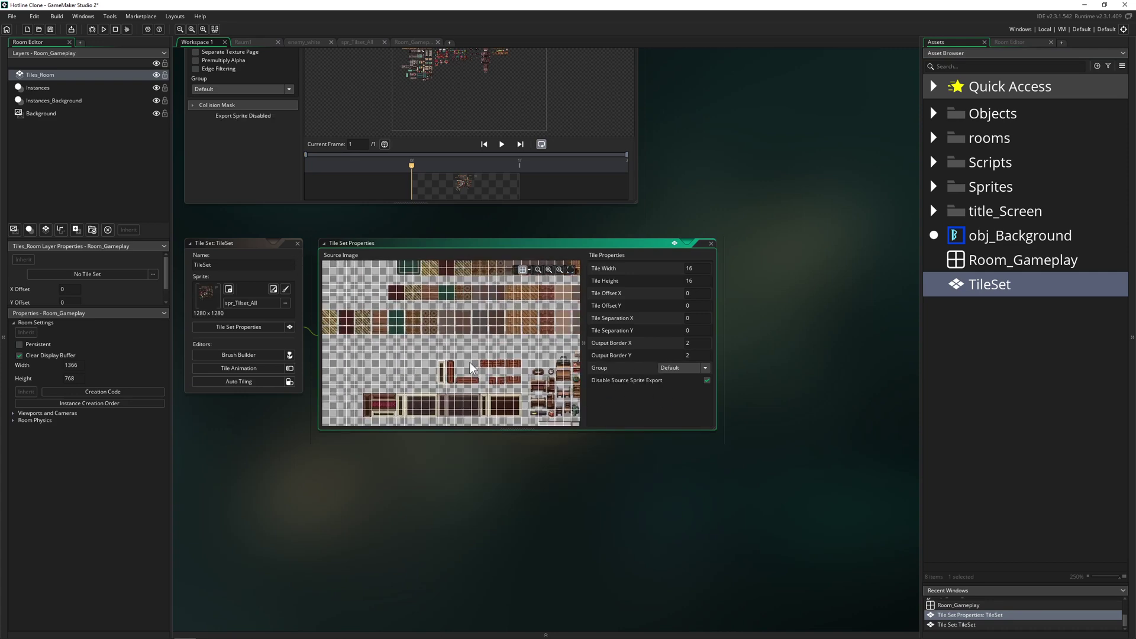
pyautogui.click(298, 243)
# Step: Close the enemy_white, spr_Tilset_All, Room_Gameplay and Raum1 editors, then reopen Room_Gameplay
pyautogui.scroll(6, 401, 411)
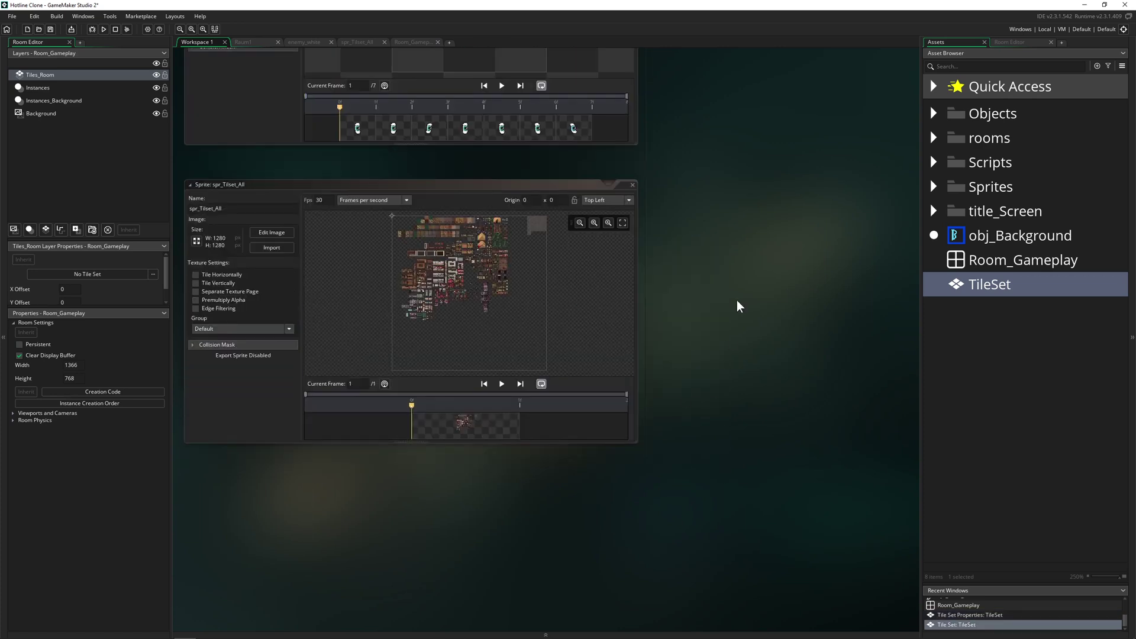
pyautogui.rightClick(679, 212)
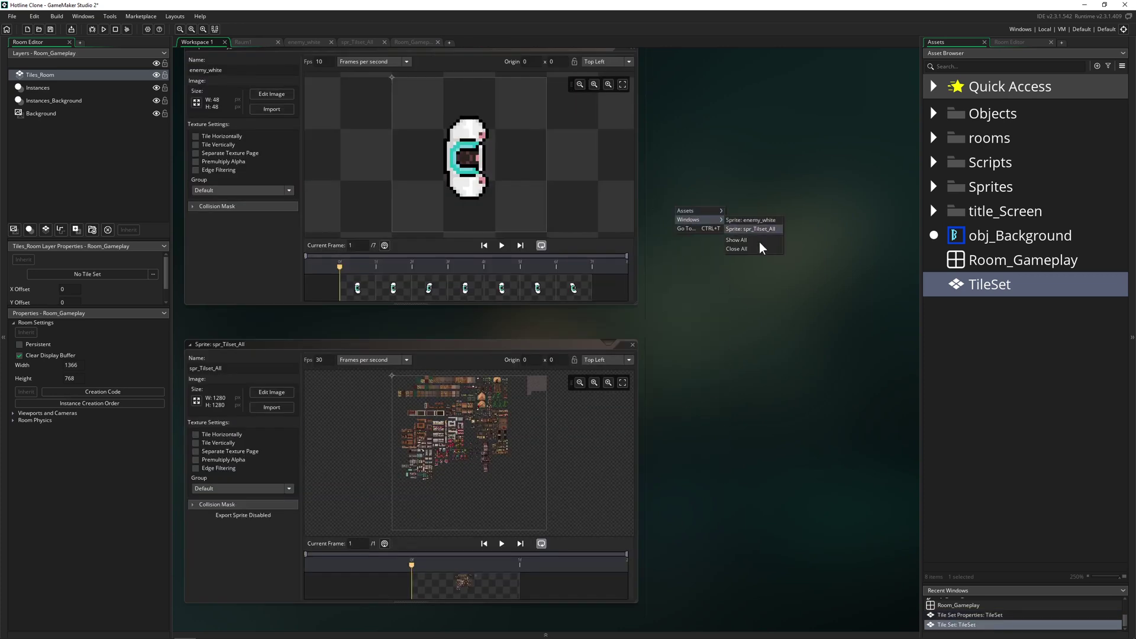
pyautogui.click(737, 251)
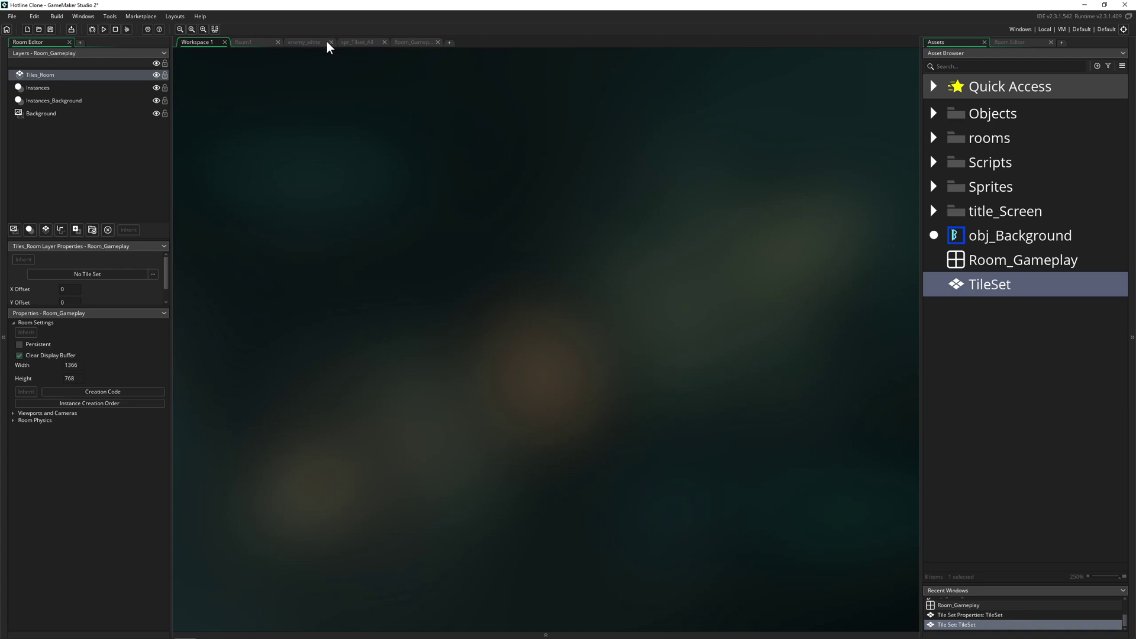
pyautogui.click(330, 42)
pyautogui.click(330, 42)
pyautogui.click(330, 42)
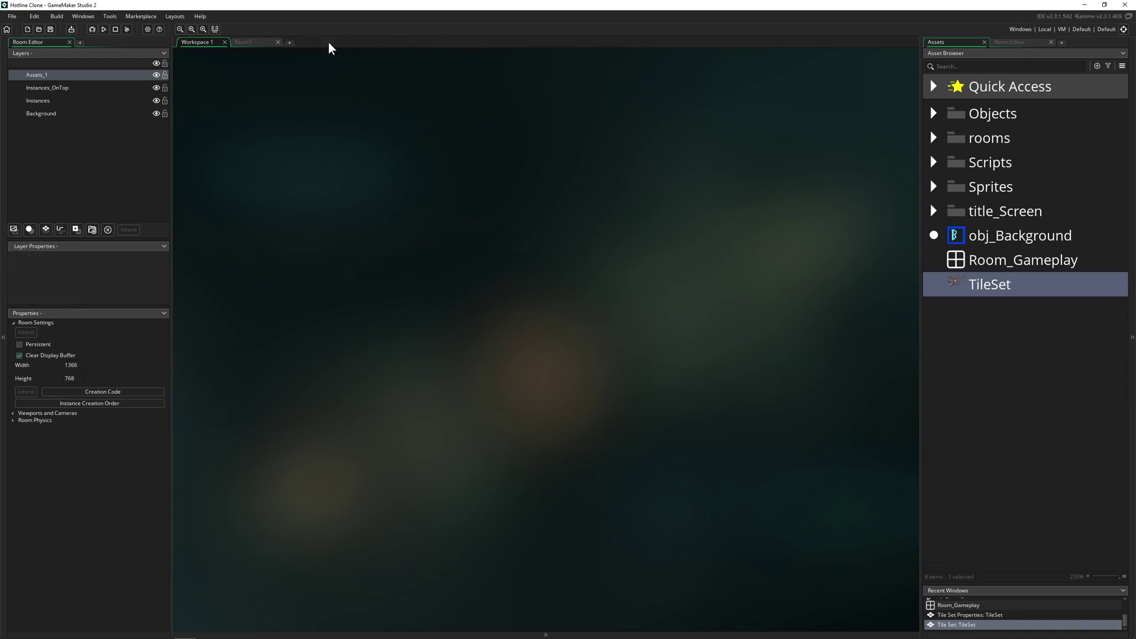
pyautogui.click(246, 42)
pyautogui.click(278, 42)
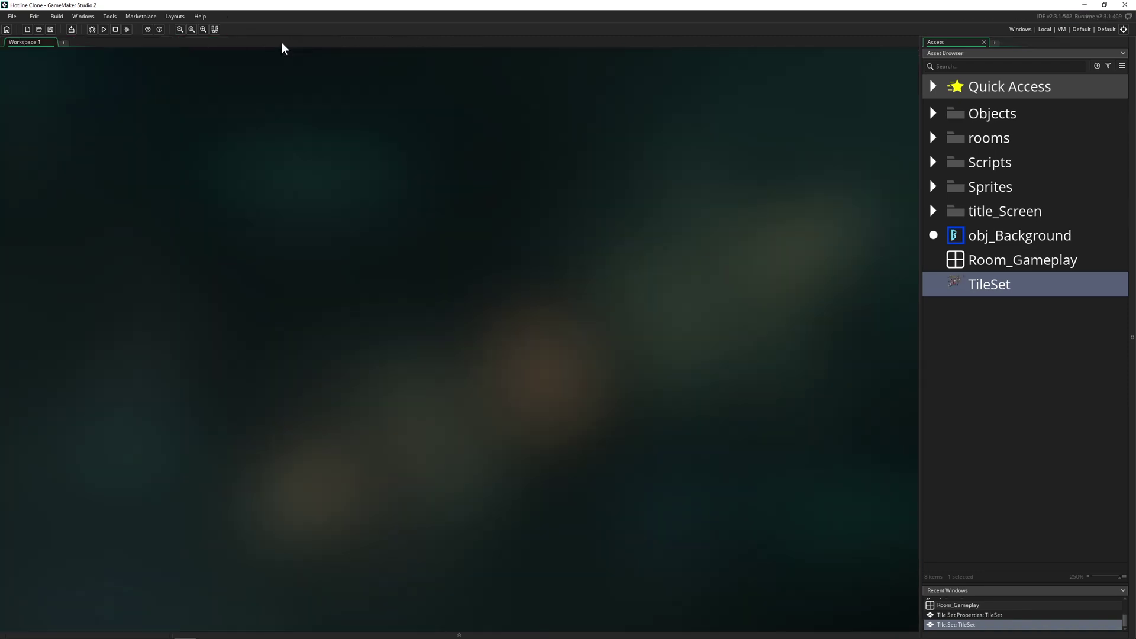
pyautogui.doubleClick(958, 260)
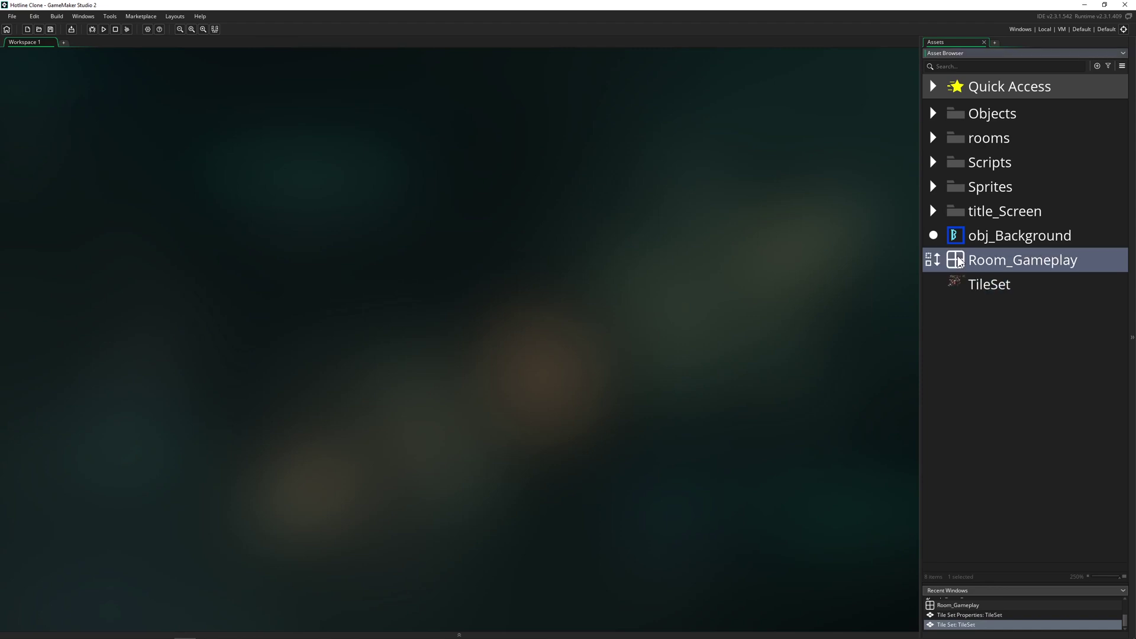
# Step: Assign TileSet to the Tiles_Room layer and widen the tile palette
pyautogui.keyDown('ctrl'); pyautogui.scroll(-1, 493, 242); pyautogui.keyUp('ctrl')
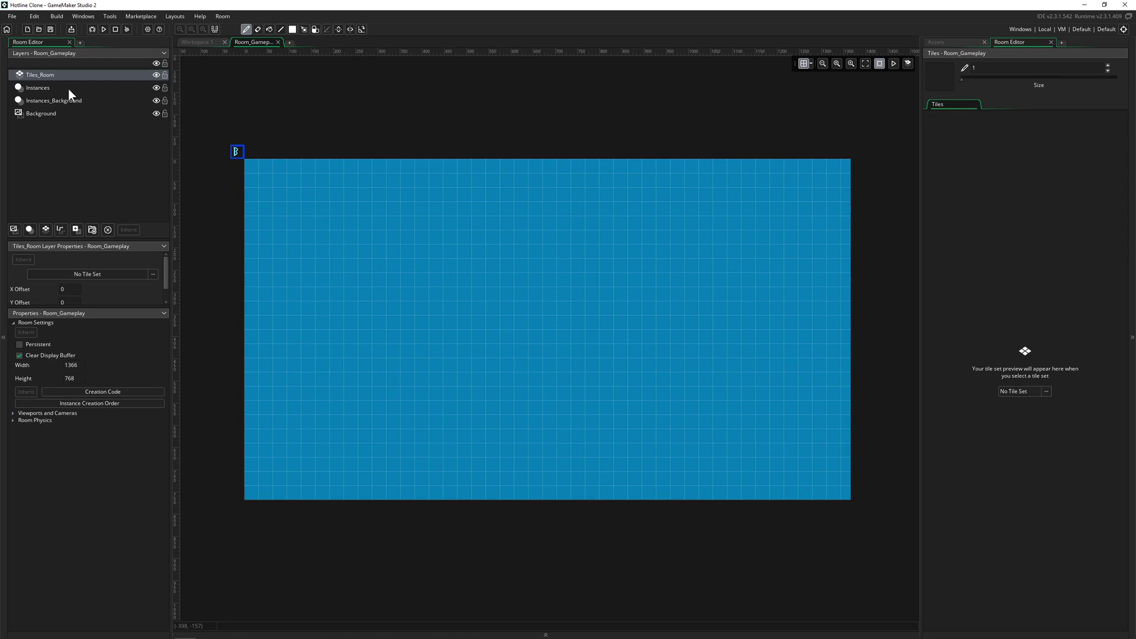
pyautogui.click(1027, 391)
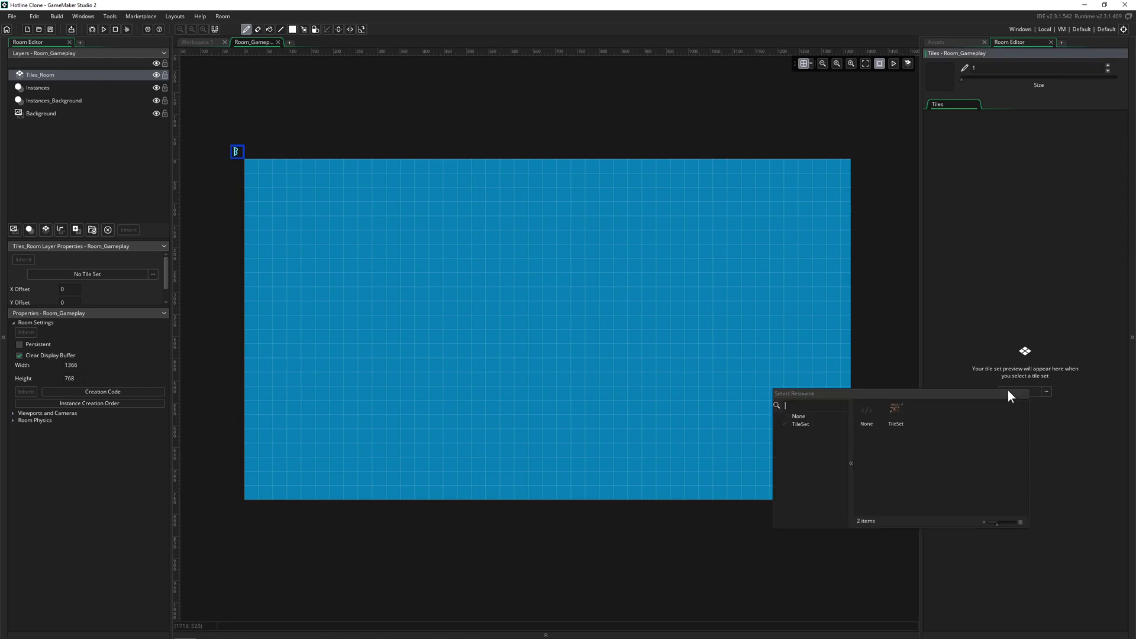
pyautogui.click(906, 415)
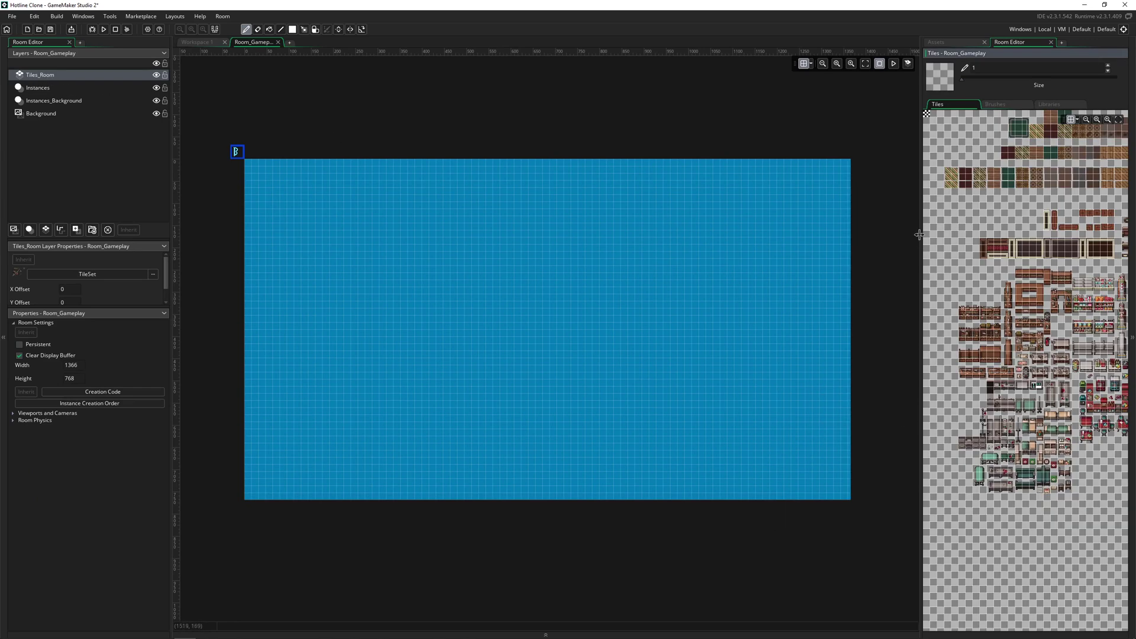
pyautogui.moveTo(919, 234); pyautogui.dragTo(852, 232)
pyautogui.keyDown('ctrl'); pyautogui.scroll(4, 1040, 285); pyautogui.keyUp('ctrl')
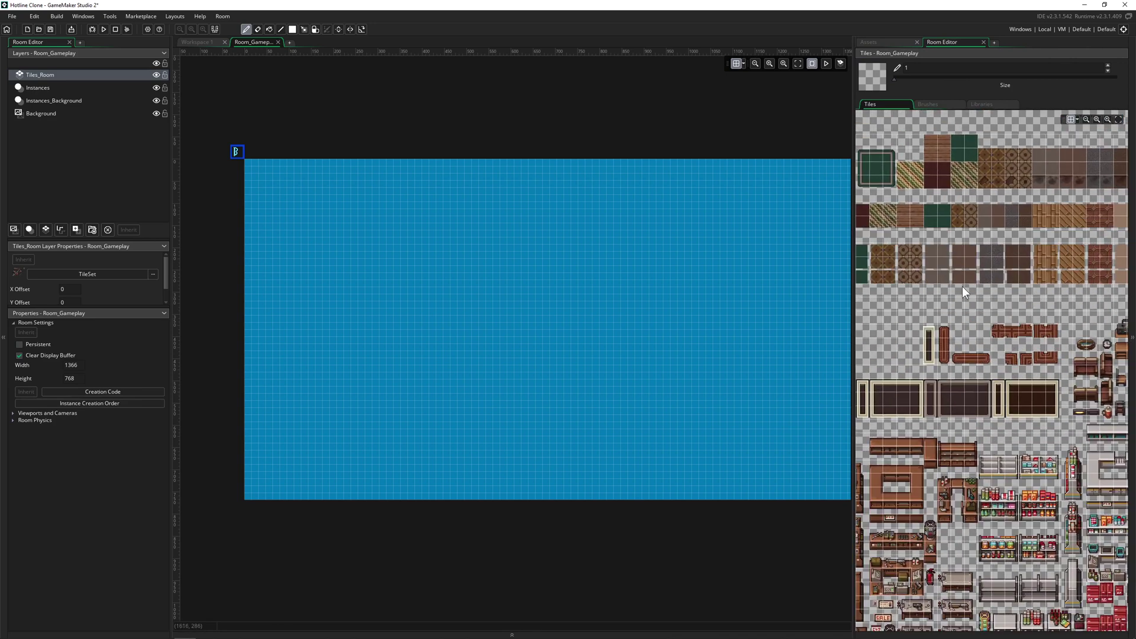
pyautogui.scroll(2, 961, 286)
pyautogui.moveTo(850, 274); pyautogui.dragTo(722, 275)
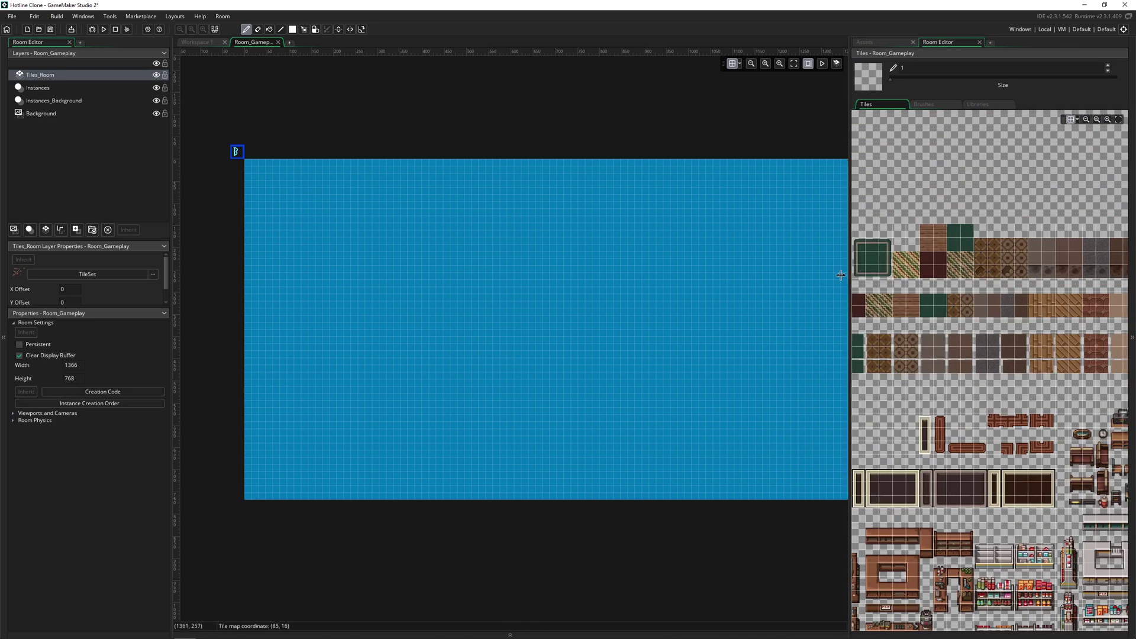
pyautogui.keyDown('ctrl'); pyautogui.scroll(3, 904, 299); pyautogui.keyUp('ctrl')
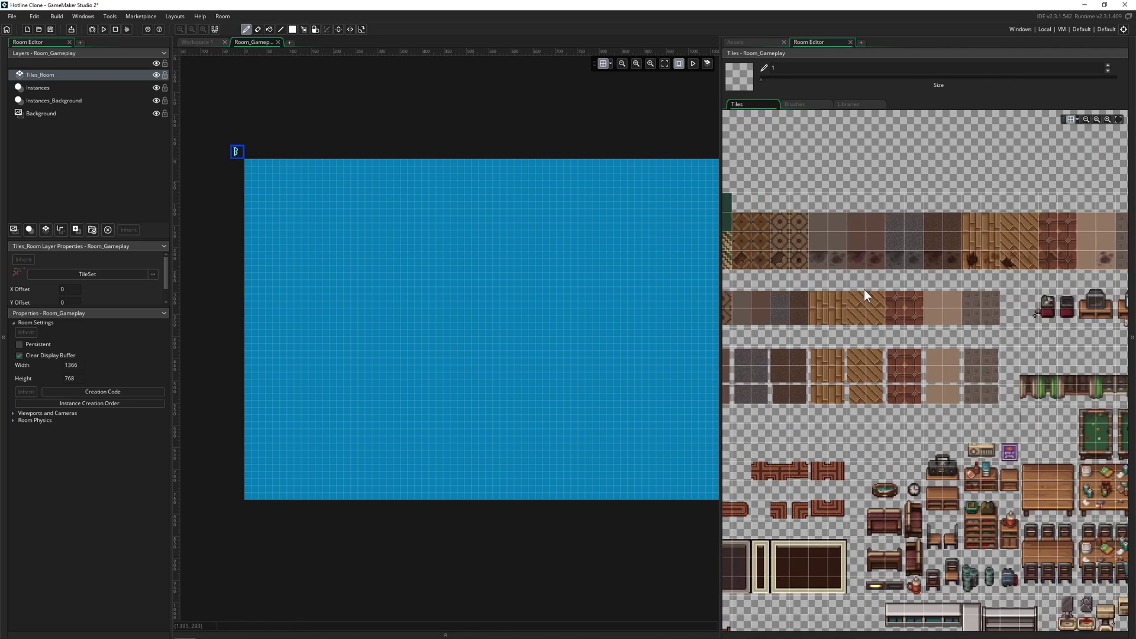
pyautogui.keyDown('shift'); pyautogui.hscroll(3, 864, 289); pyautogui.keyUp('shift')
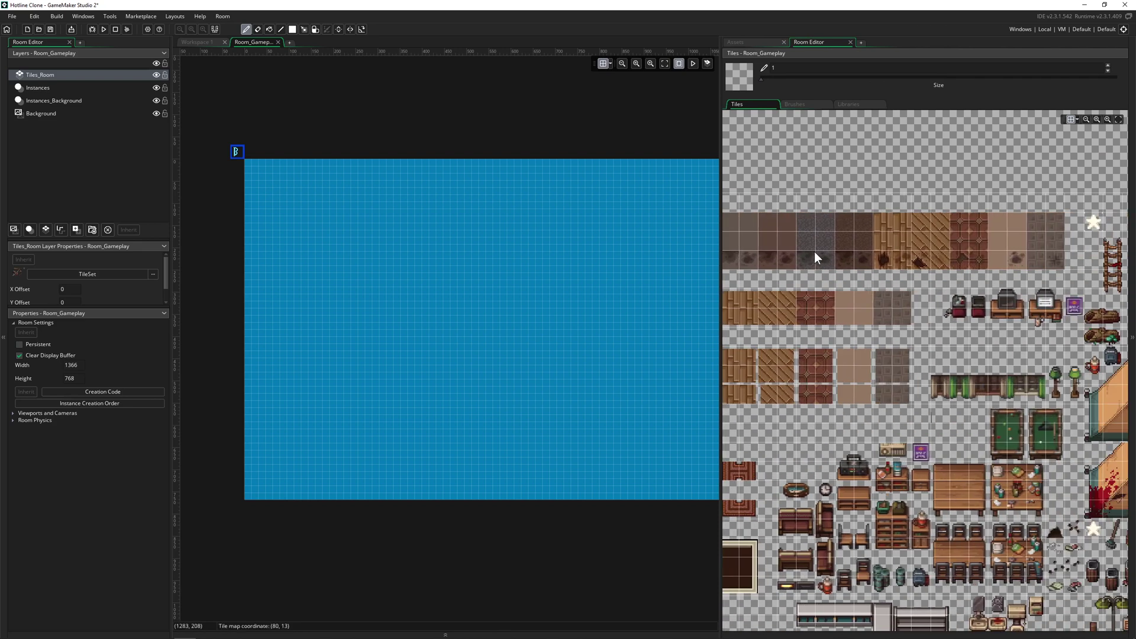
pyautogui.keyDown('shift'); pyautogui.hscroll(-3, 814, 253); pyautogui.keyUp('shift')
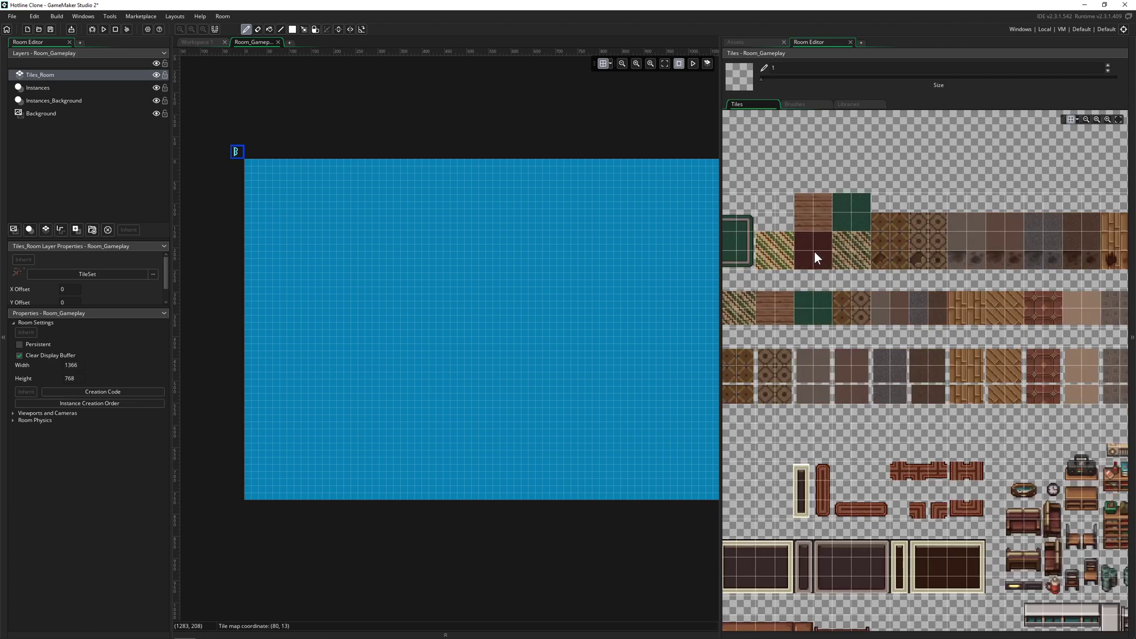
pyautogui.hscroll(-3, 814, 251)
pyautogui.hscroll(2, 814, 250)
pyautogui.hscroll(-2, 814, 251)
pyautogui.hscroll(2, 814, 250)
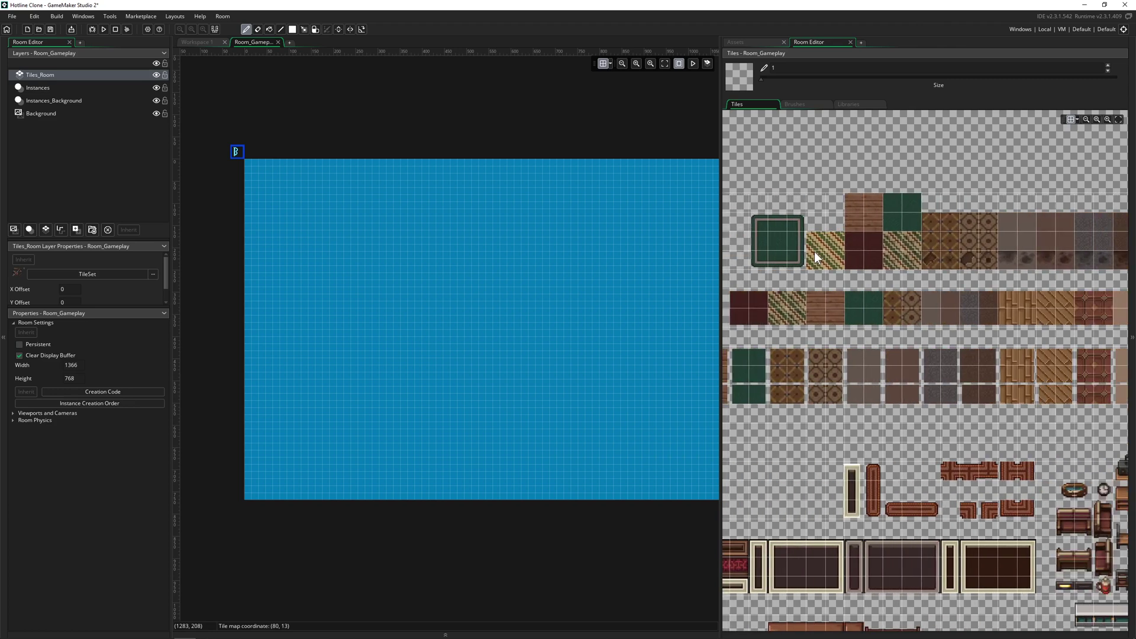
pyautogui.hscroll(2, 814, 251)
# Step: Paint a rectangle of 2x2 patterned floor tiles in the middle of the room
pyautogui.moveTo(853, 265); pyautogui.dragTo(865, 248)
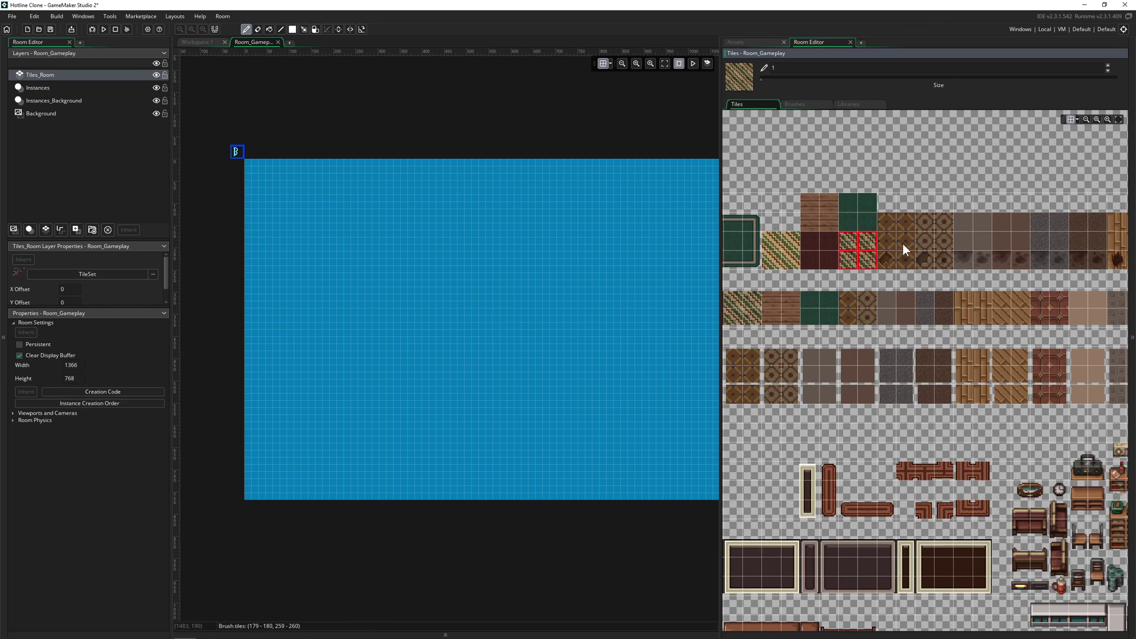
pyautogui.keyDown('ctrl'); pyautogui.scroll(2, 476, 349); pyautogui.keyUp('ctrl')
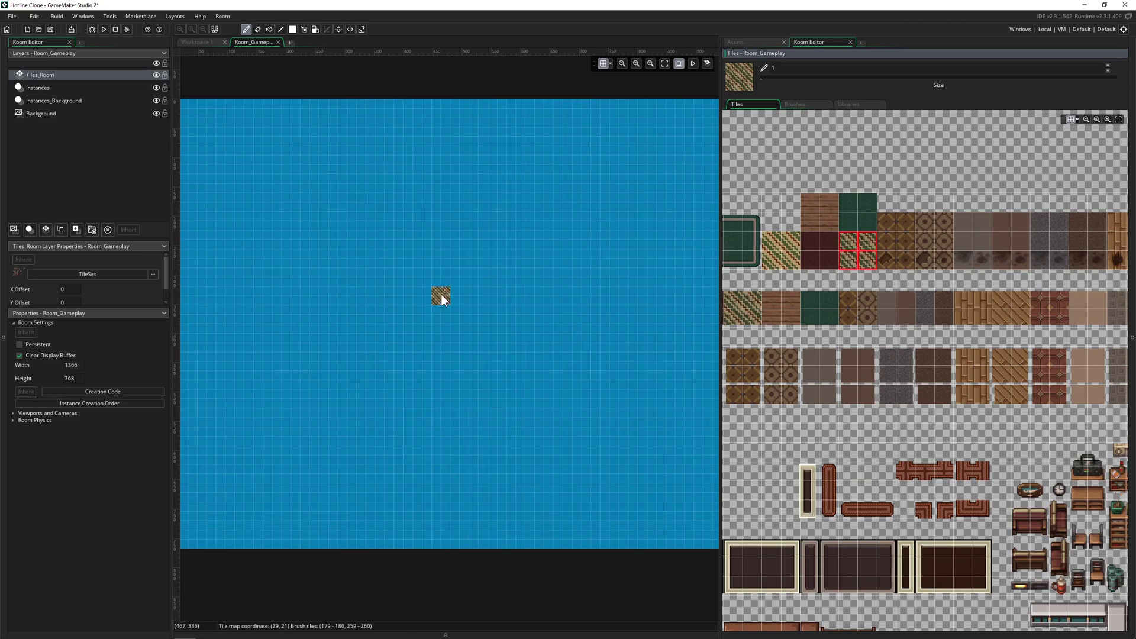
pyautogui.moveTo(422, 255)
pyautogui.mouseDown()
pyautogui.moveTo(428, 355)
pyautogui.moveTo(612, 359)
pyautogui.moveTo(595, 270)
pyautogui.moveTo(428, 265)
pyautogui.moveTo(605, 269)
pyautogui.moveTo(614, 340)
pyautogui.moveTo(451, 348)
pyautogui.moveTo(449, 339)
pyautogui.moveTo(562, 343)
pyautogui.mouseUp()
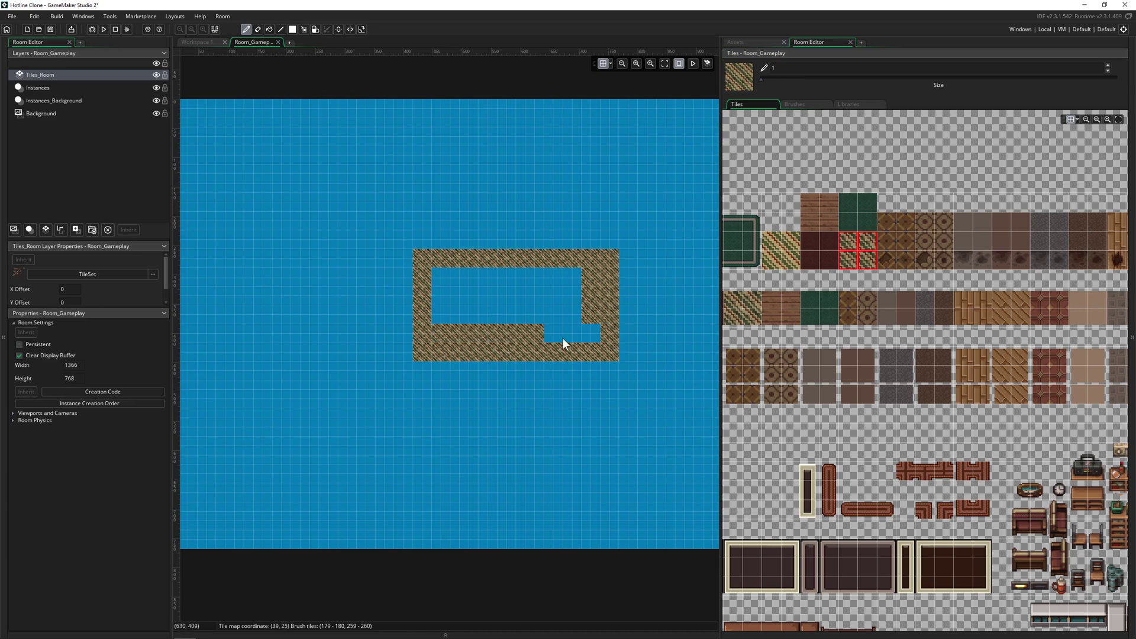
pyautogui.moveTo(450, 316); pyautogui.dragTo(572, 303)
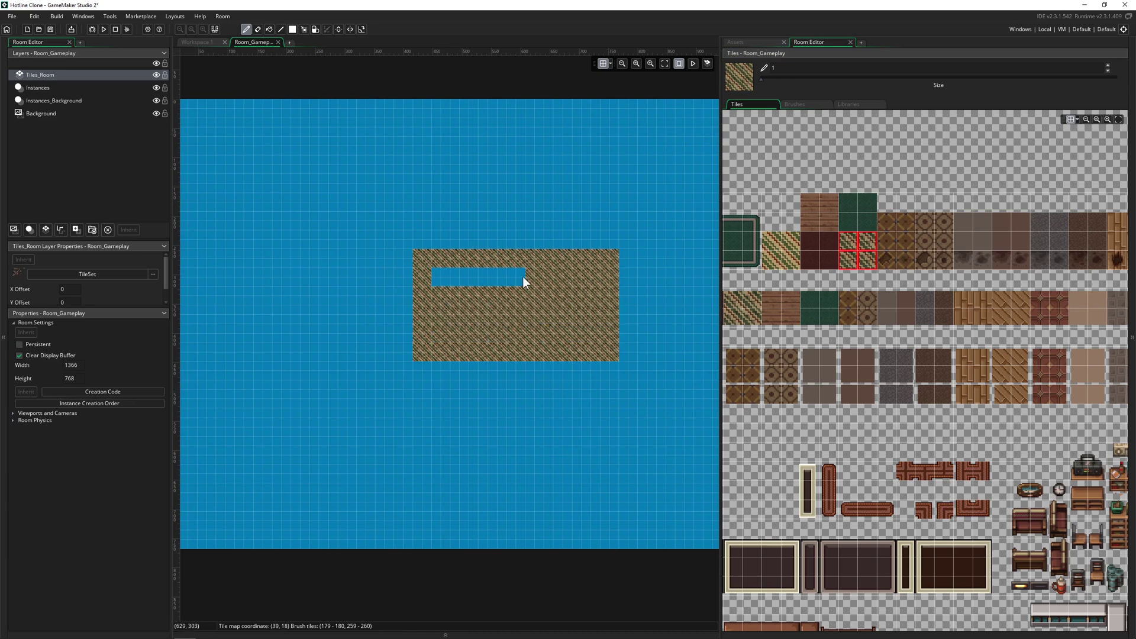
pyautogui.scroll(-1, 617, 307)
pyautogui.scroll(-1, 858, 312)
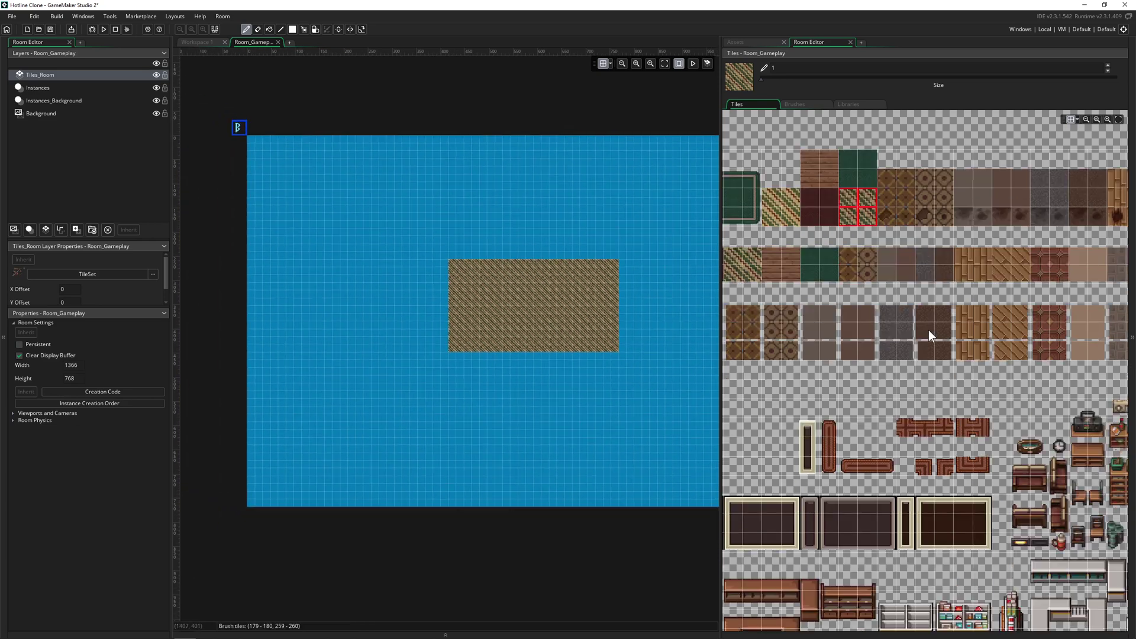
# Step: Add a Tiles_Wall tile layer that uses TileSet
pyautogui.click(46, 230)
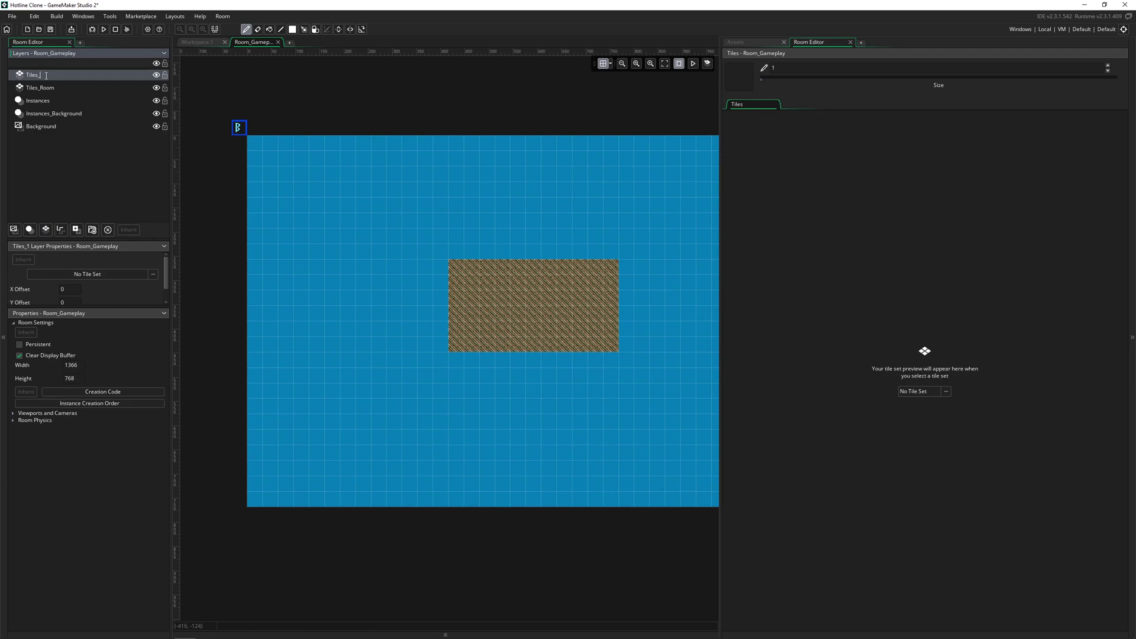
pyautogui.press('Return')
pyautogui.click(917, 392)
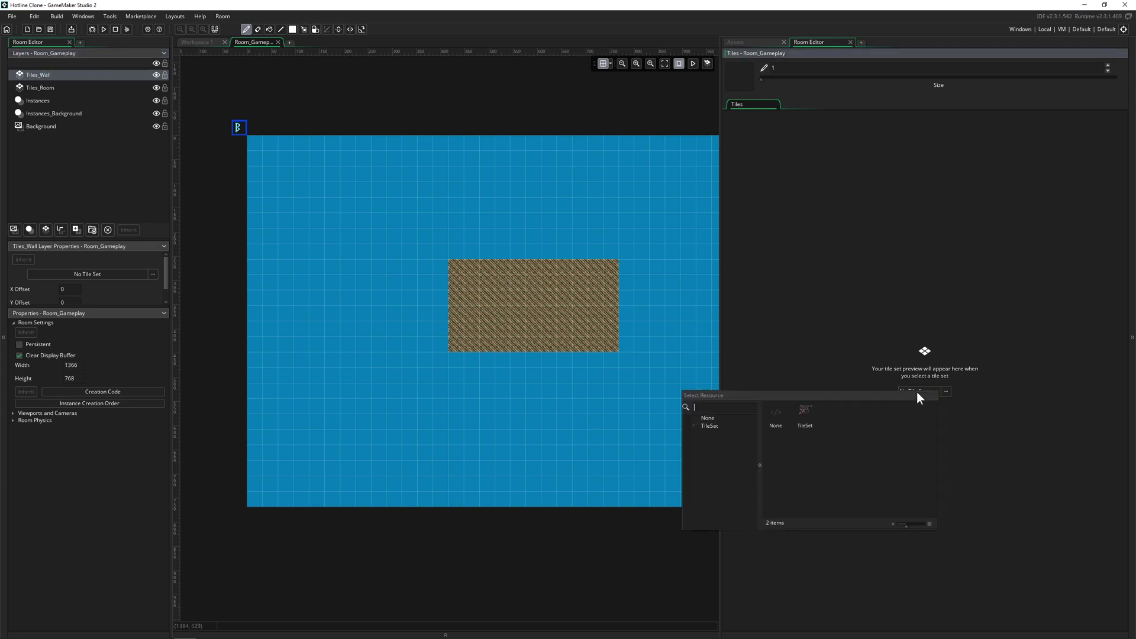
pyautogui.click(795, 412)
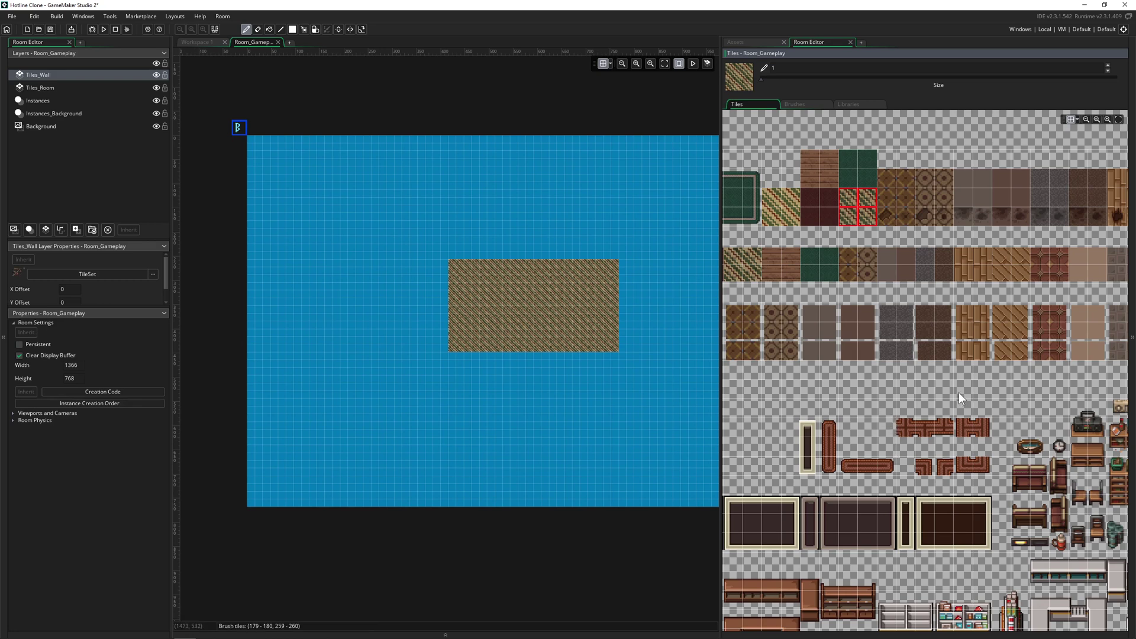
# Step: Paint horizontal wall tiles along the floor's top edge
pyautogui.keyDown('ctrl'); pyautogui.scroll(3, 933, 435); pyautogui.keyUp('ctrl')
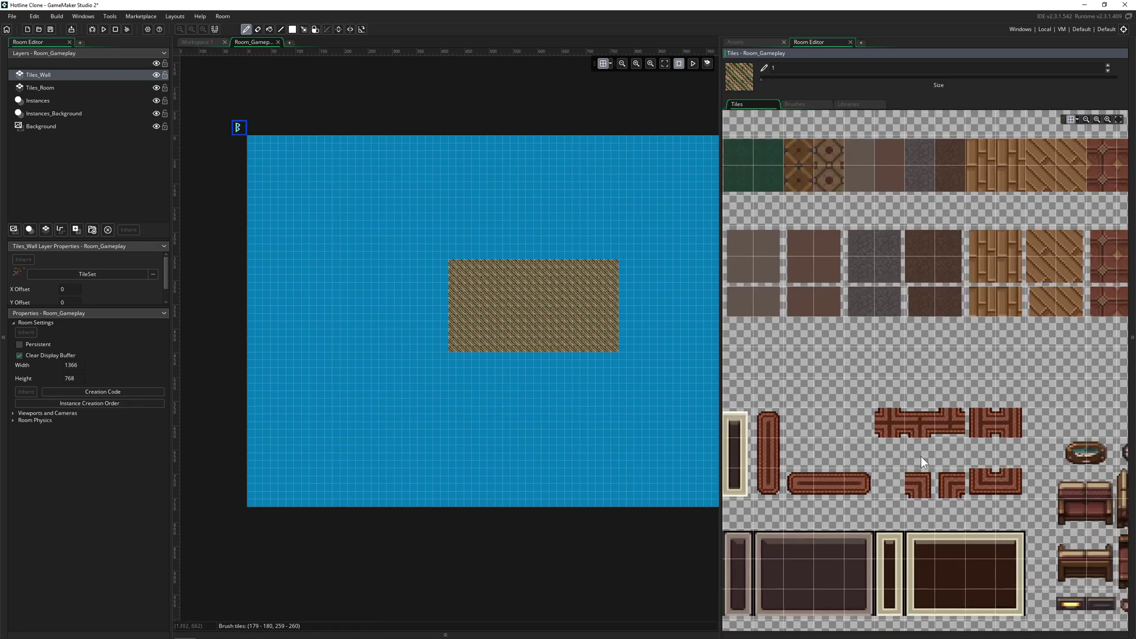
pyautogui.click(814, 488)
pyautogui.keyDown('ctrl'); pyautogui.scroll(2, 493, 274); pyautogui.keyUp('ctrl')
pyautogui.keyDown('ctrl'); pyautogui.scroll(1, 492, 274); pyautogui.keyUp('ctrl')
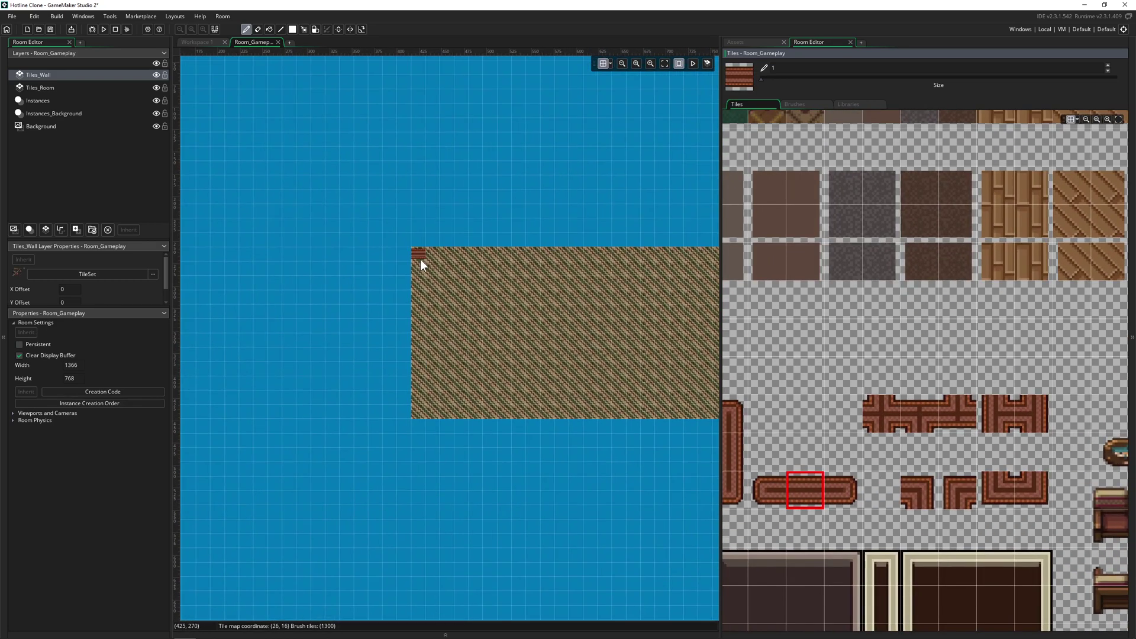
pyautogui.moveTo(421, 259); pyautogui.dragTo(536, 255)
pyautogui.moveTo(673, 253); pyautogui.dragTo(534, 239, button='middle')
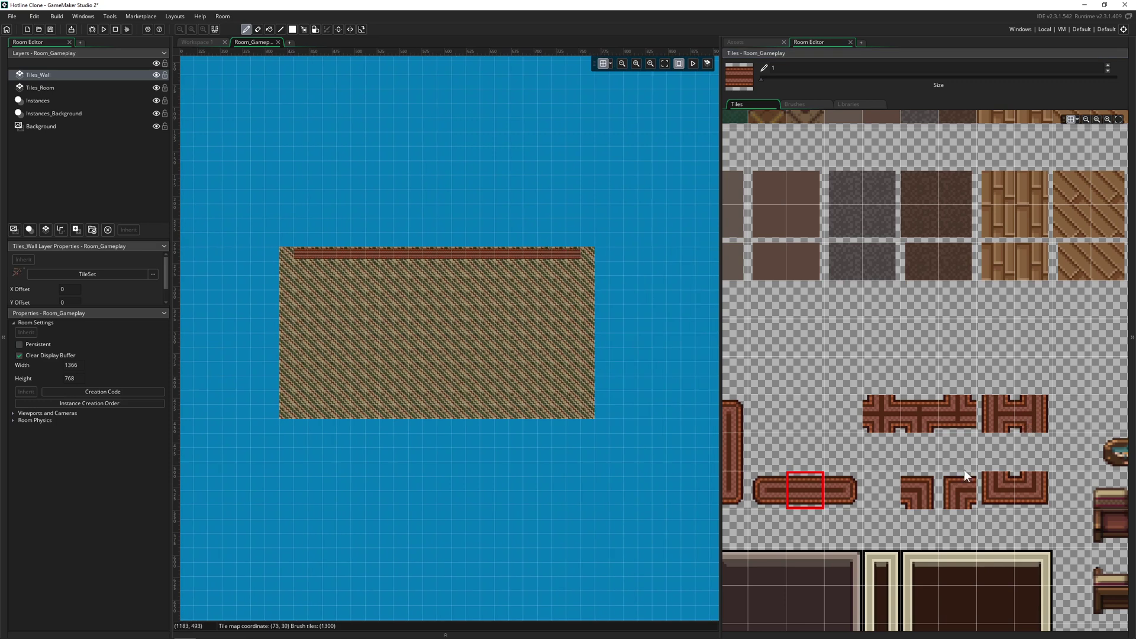
# Step: Paint vertical wall tiles down the floor's left edge
pyautogui.click(919, 489)
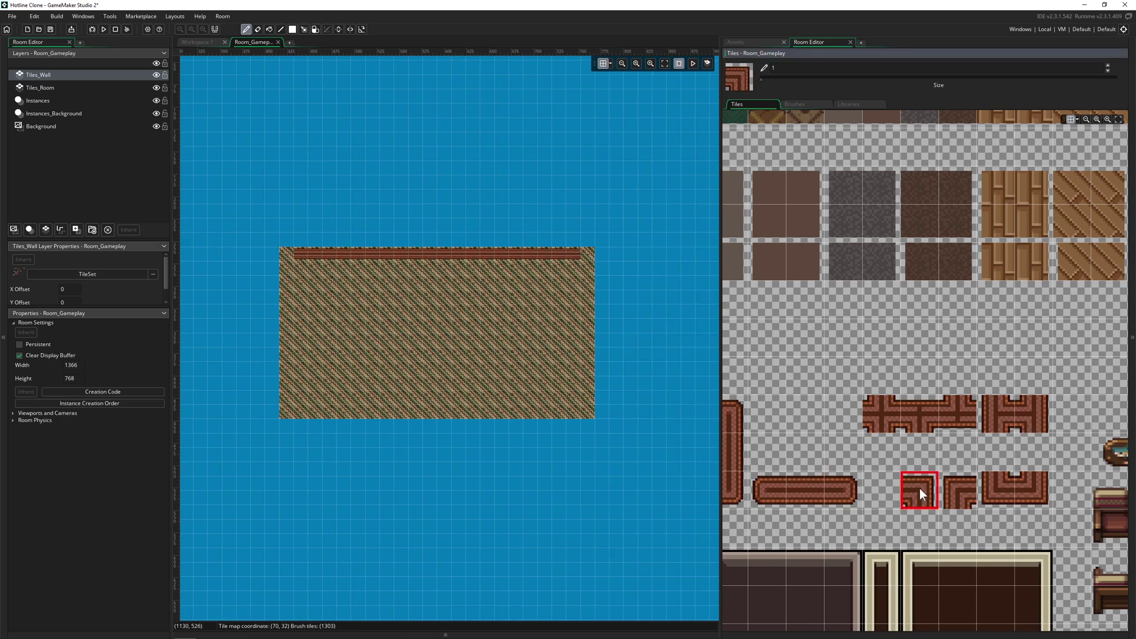
pyautogui.click(961, 495)
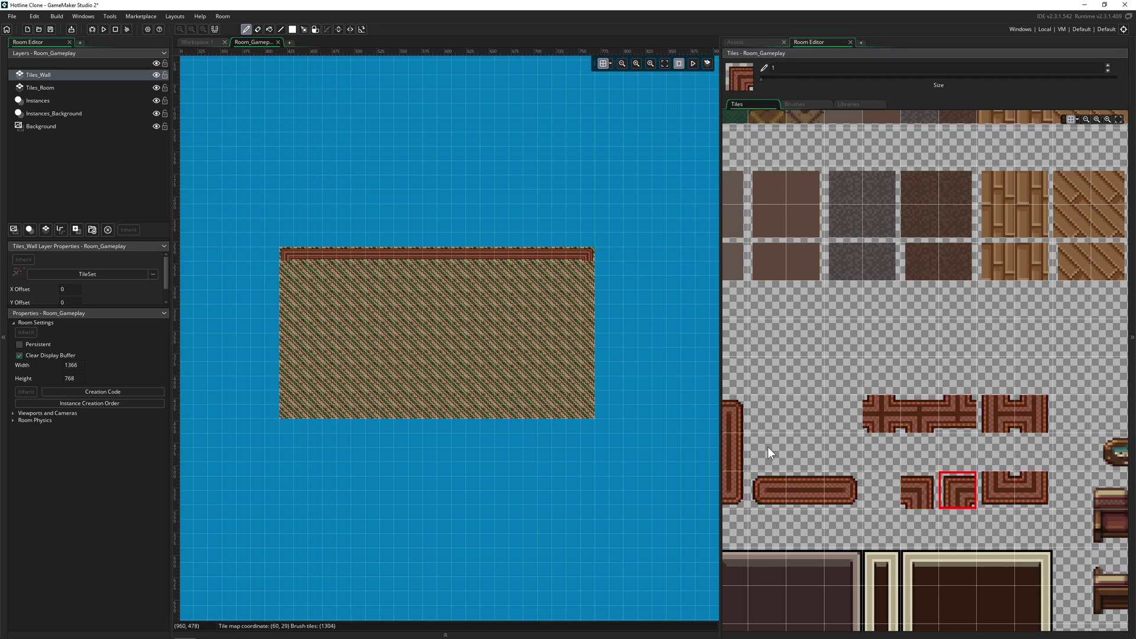
pyautogui.hscroll(-2, 768, 446)
pyautogui.click(819, 453)
pyautogui.click(288, 314)
pyautogui.moveTo(287, 272); pyautogui.dragTo(283, 350)
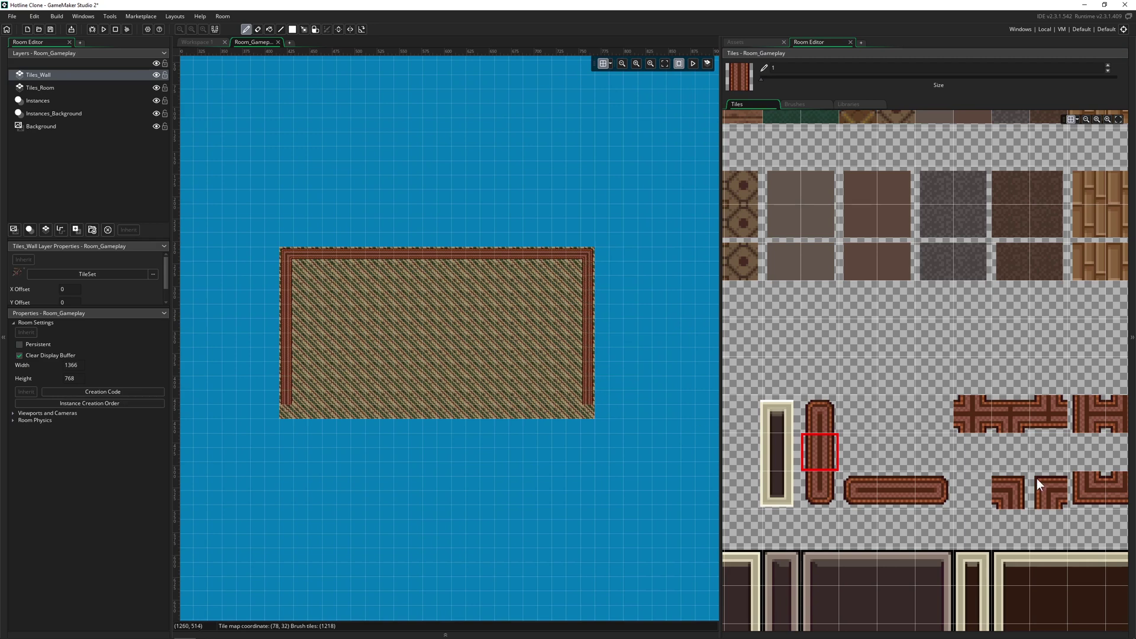
# Step: Place the bottom-right wall corner and choose tiles for the bottom wall
pyautogui.hscroll(2, 1023, 491)
pyautogui.click(998, 494)
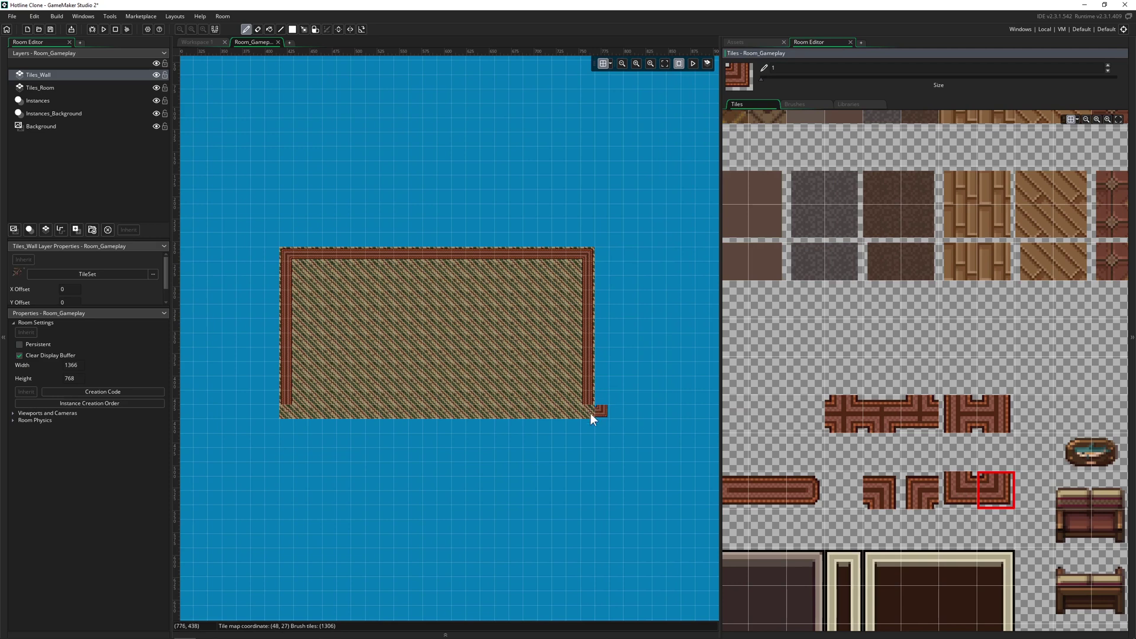
pyautogui.click(582, 414)
pyautogui.click(957, 489)
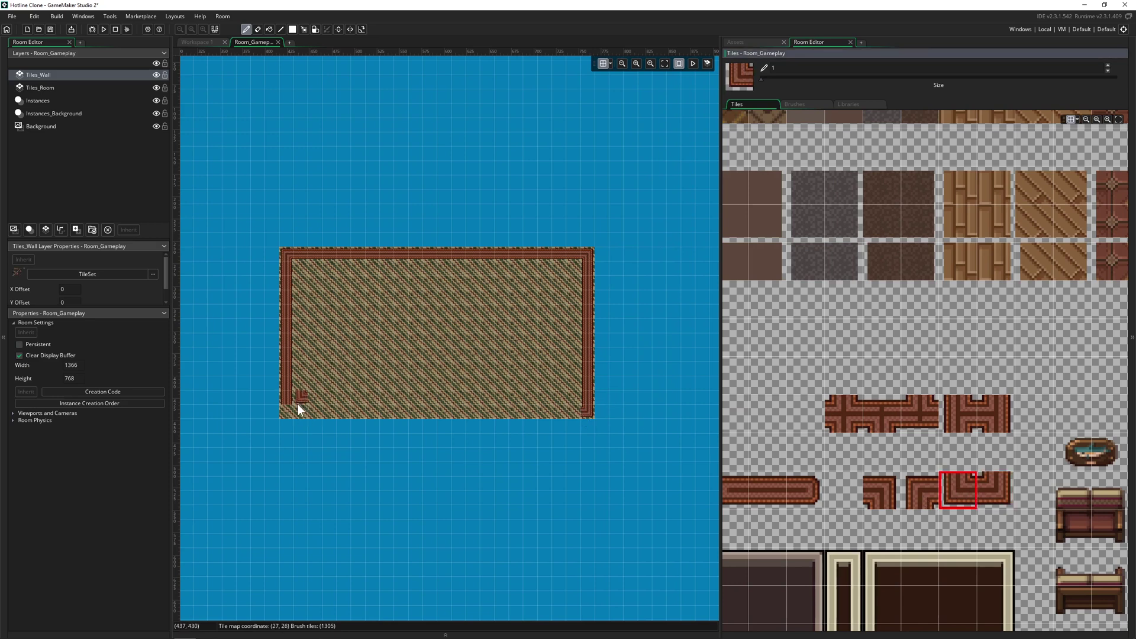
pyautogui.click(780, 485)
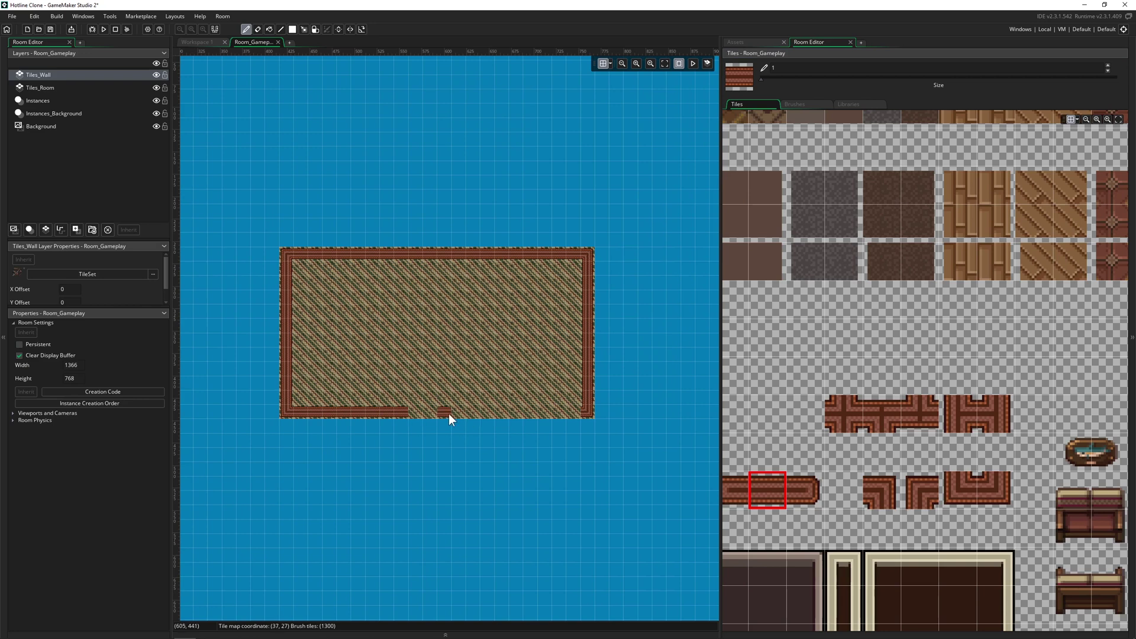
pyautogui.scroll(2, 384, 423)
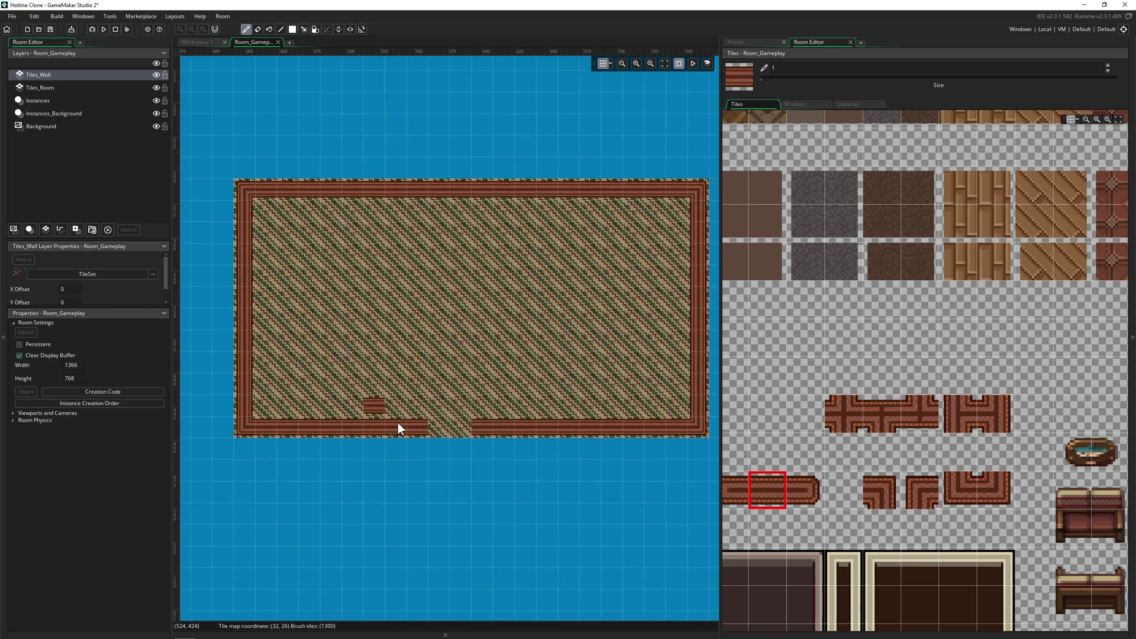
pyautogui.scroll(-1, 633, 459)
pyautogui.scroll(-1, 633, 459)
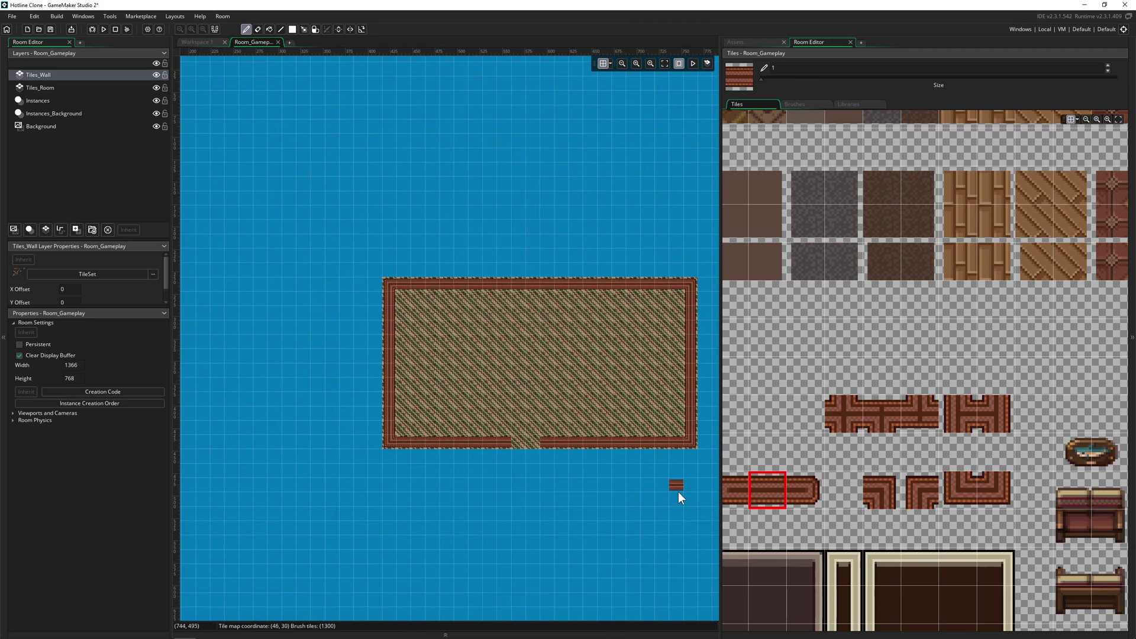
pyautogui.hscroll(2, 576, 399)
pyautogui.scroll(-3, 932, 370)
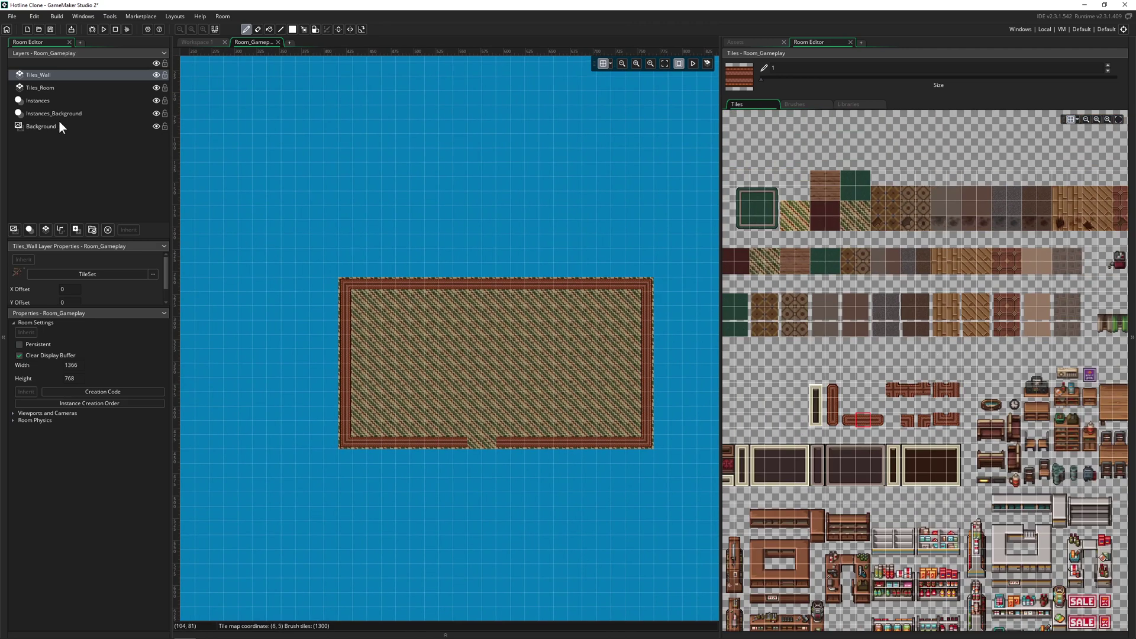
# Step: Create a new object asset named obj_Player
pyautogui.click(748, 41)
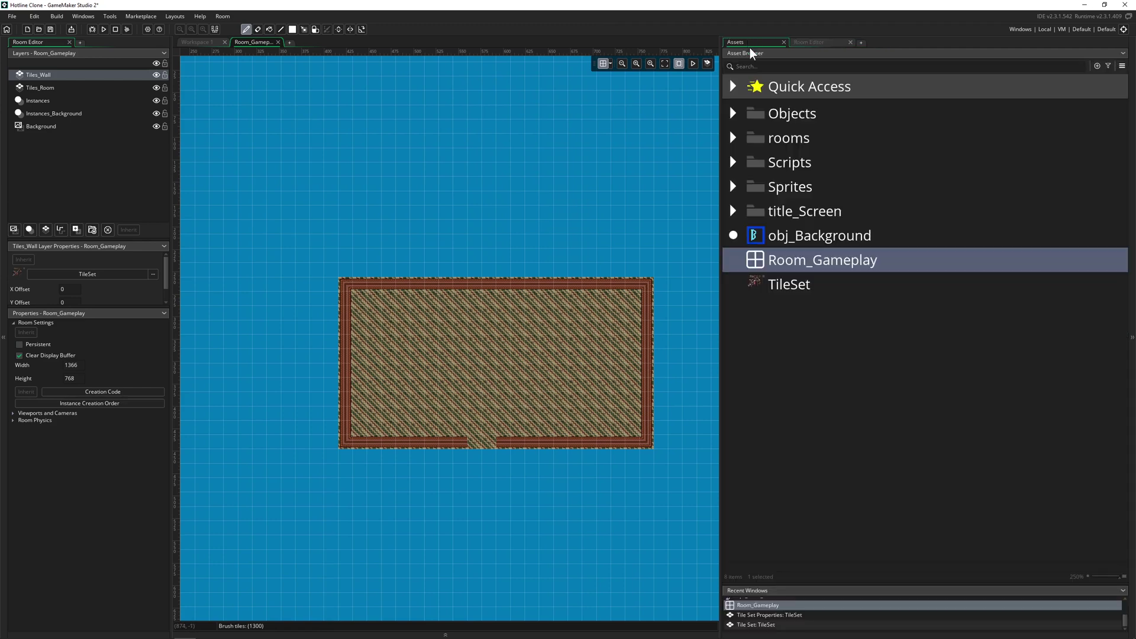
pyautogui.rightClick(774, 338)
pyautogui.moveTo(786, 338)
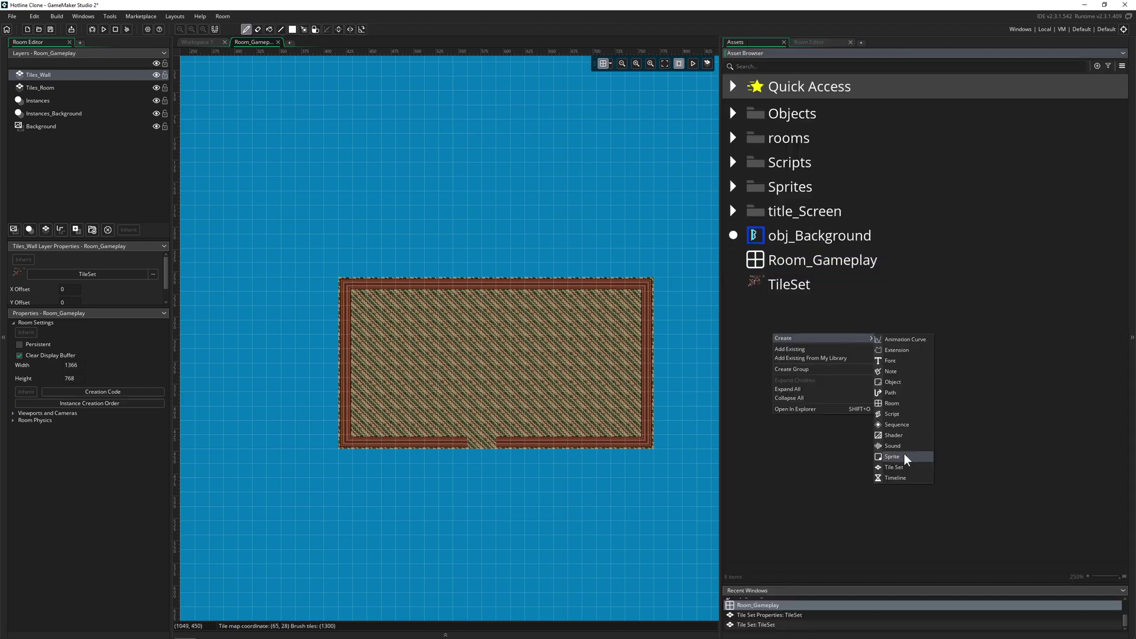
pyautogui.click(905, 382)
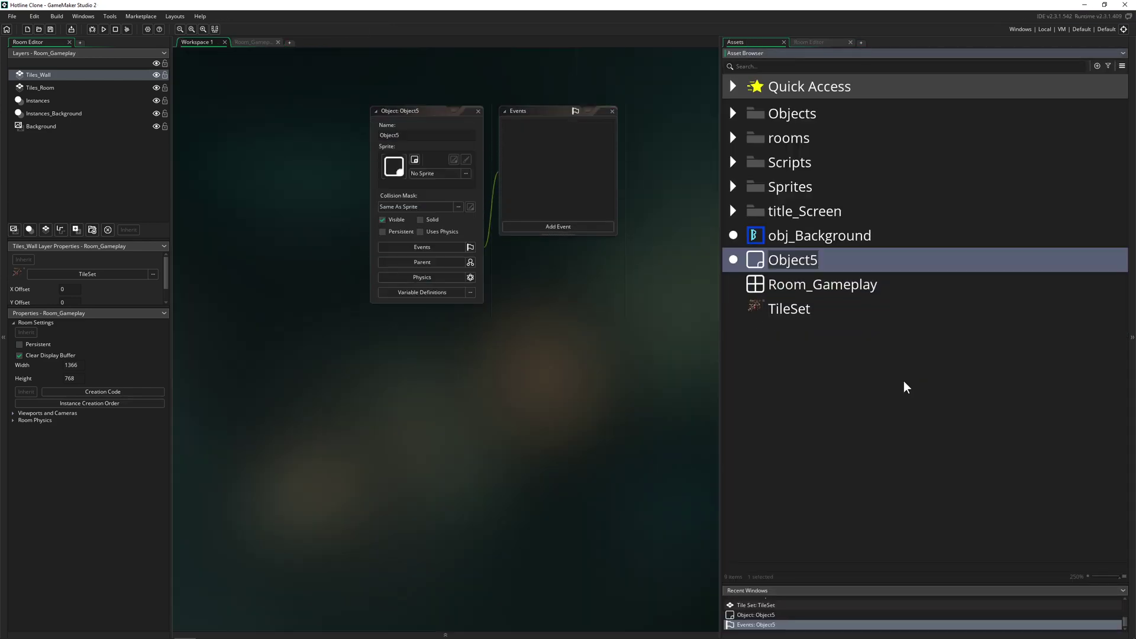
pyautogui.write('obj_')
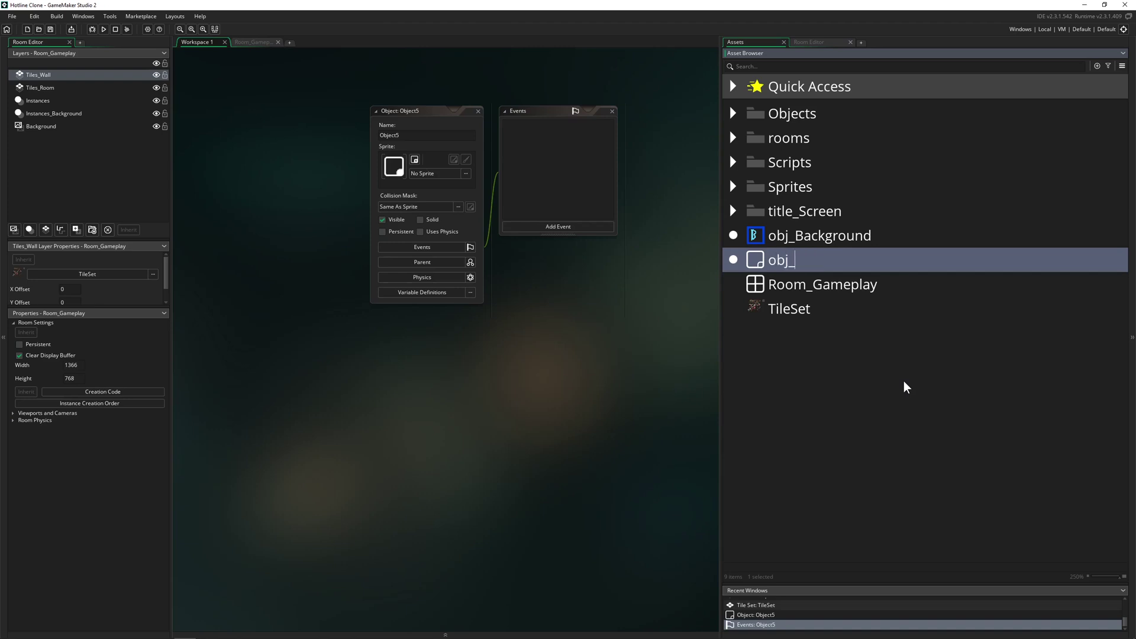
pyautogui.write('Player')
pyautogui.press('Return')
# Step: Give obj_Player the spr_player_Walk_Blue sprite from the Gameplay folder
pyautogui.click(448, 174)
pyautogui.doubleClick(577, 198)
pyautogui.doubleClick(548, 198)
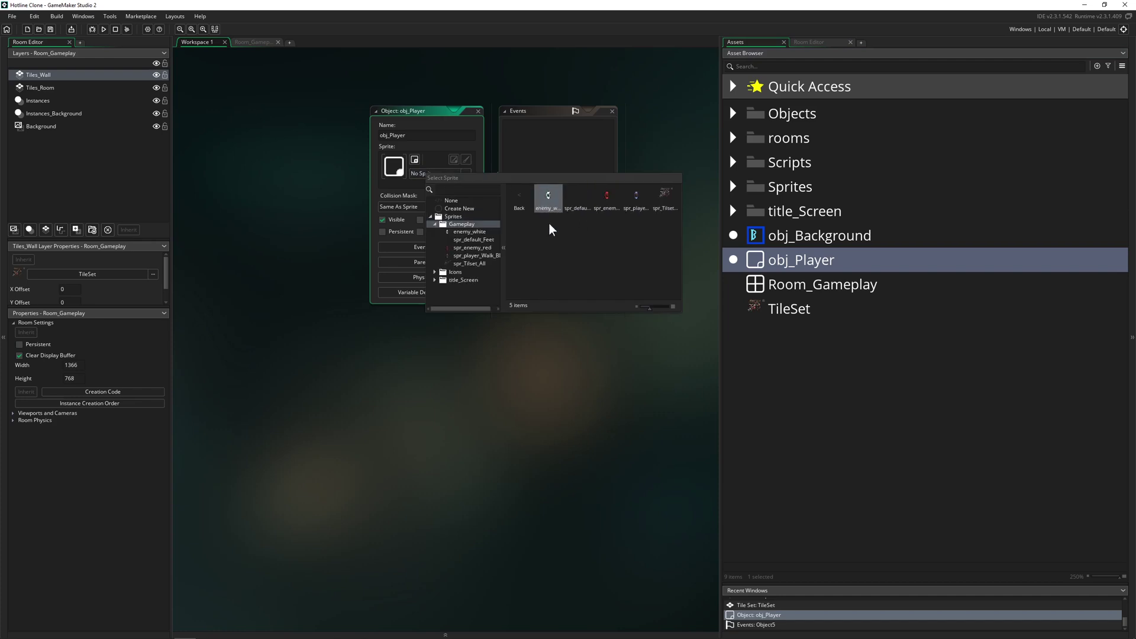
pyautogui.click(636, 201)
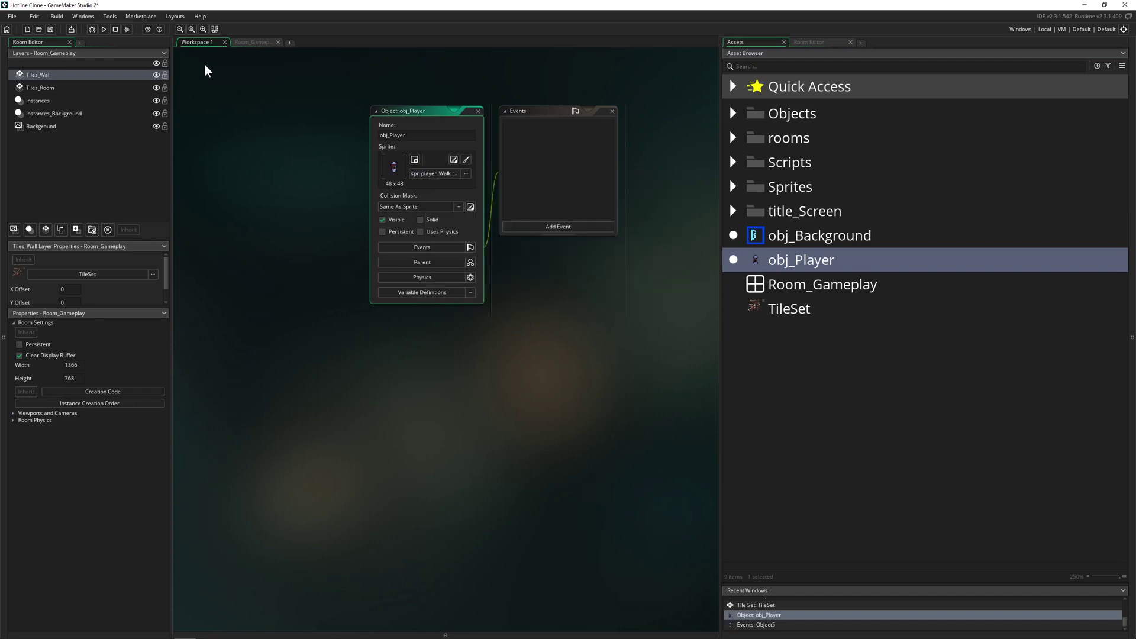
pyautogui.click(252, 43)
# Step: Move the Instances layer to the top of the layer list
pyautogui.click(52, 102)
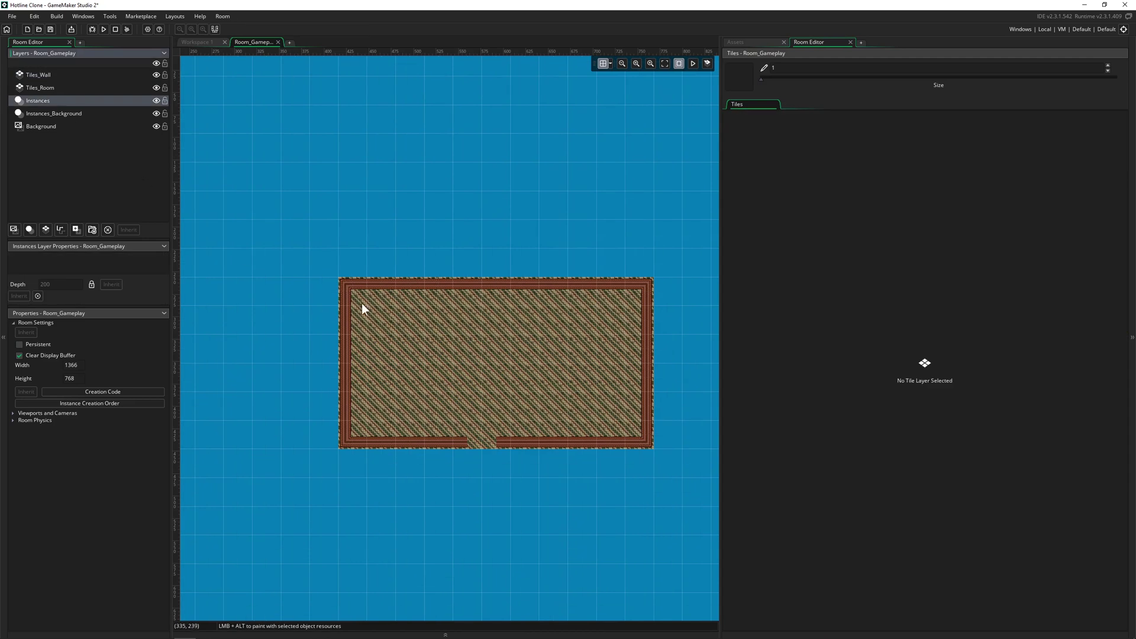
pyautogui.click(750, 43)
pyautogui.click(806, 41)
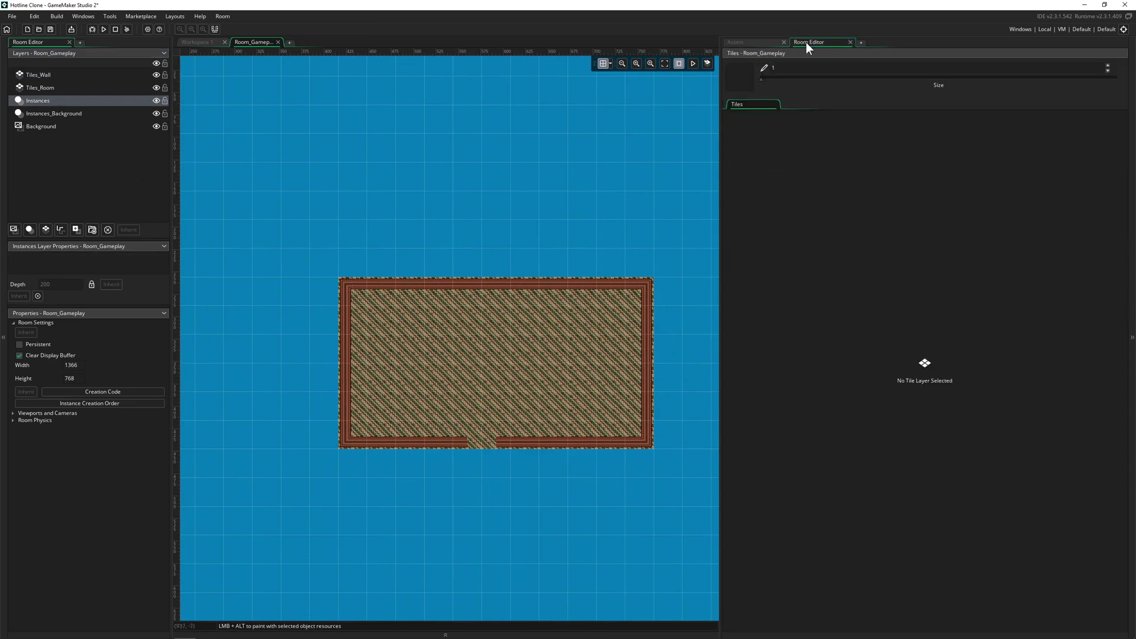
pyautogui.moveTo(36, 101); pyautogui.dragTo(64, 75)
# Step: Place an obj_Player instance in the centre of the floor
pyautogui.click(746, 42)
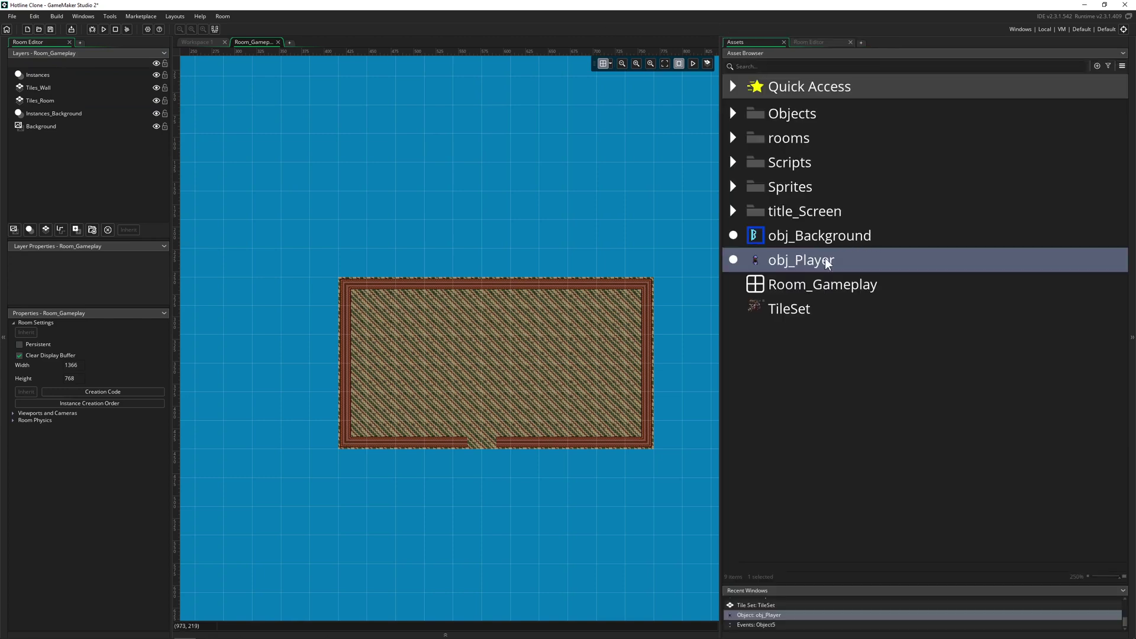
pyautogui.click(69, 77)
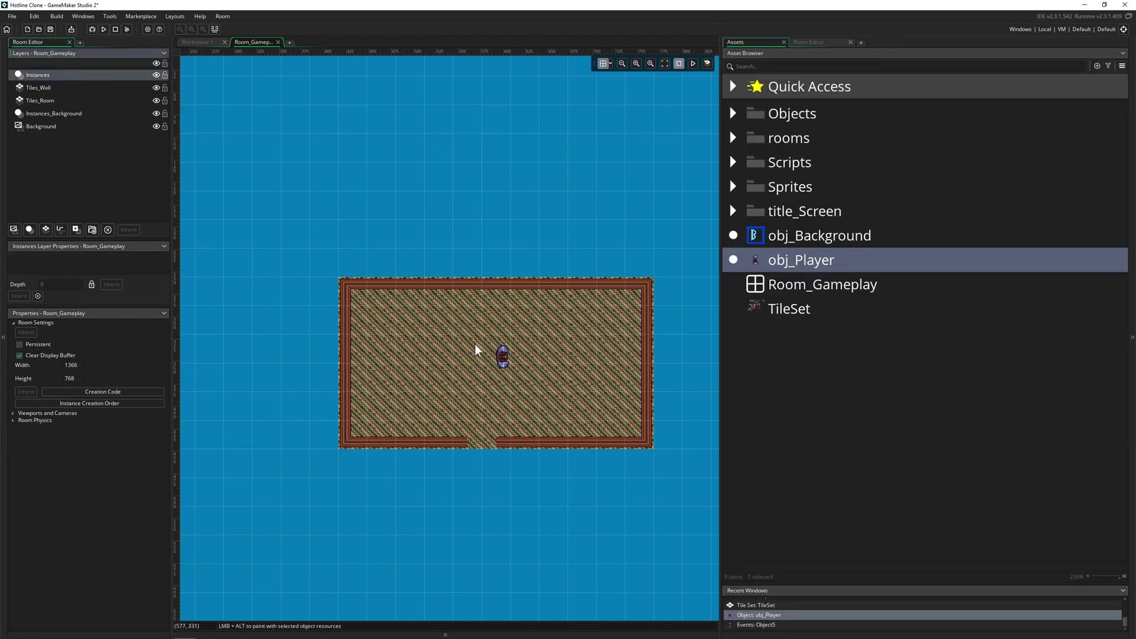
pyautogui.click(500, 358)
pyautogui.scroll(2, 509, 400)
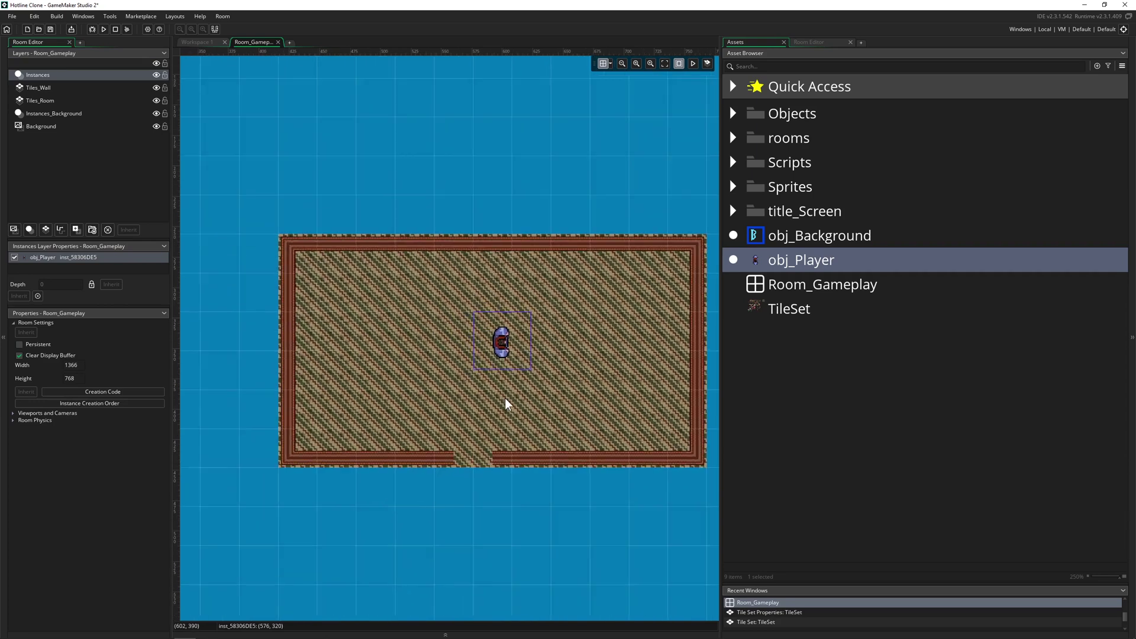
pyautogui.scroll(-4, 260, 304)
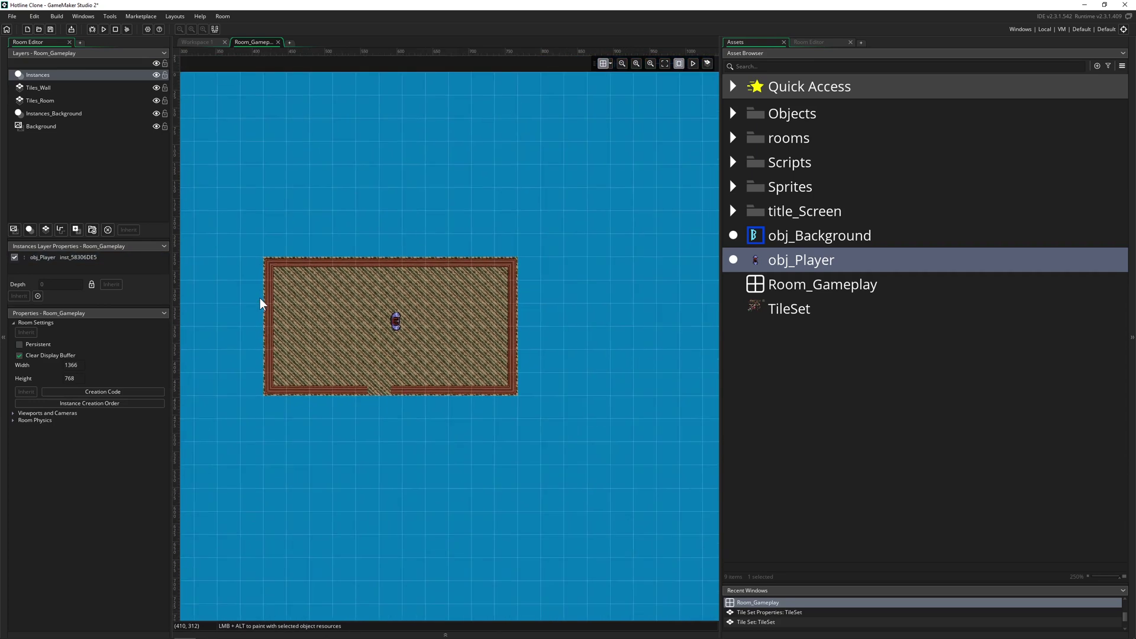
pyautogui.scroll(-1, 261, 304)
pyautogui.moveTo(408, 385); pyautogui.dragTo(471, 388, button='middle')
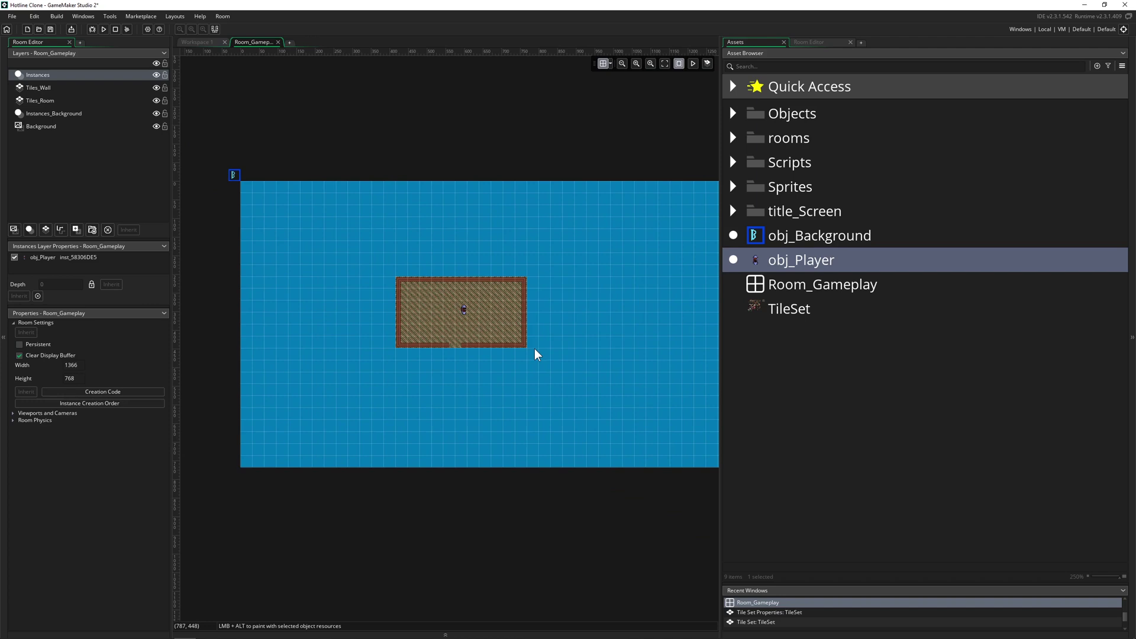
# Step: Turn on Enable Viewports and make Viewport 0 visible
pyautogui.click(14, 414)
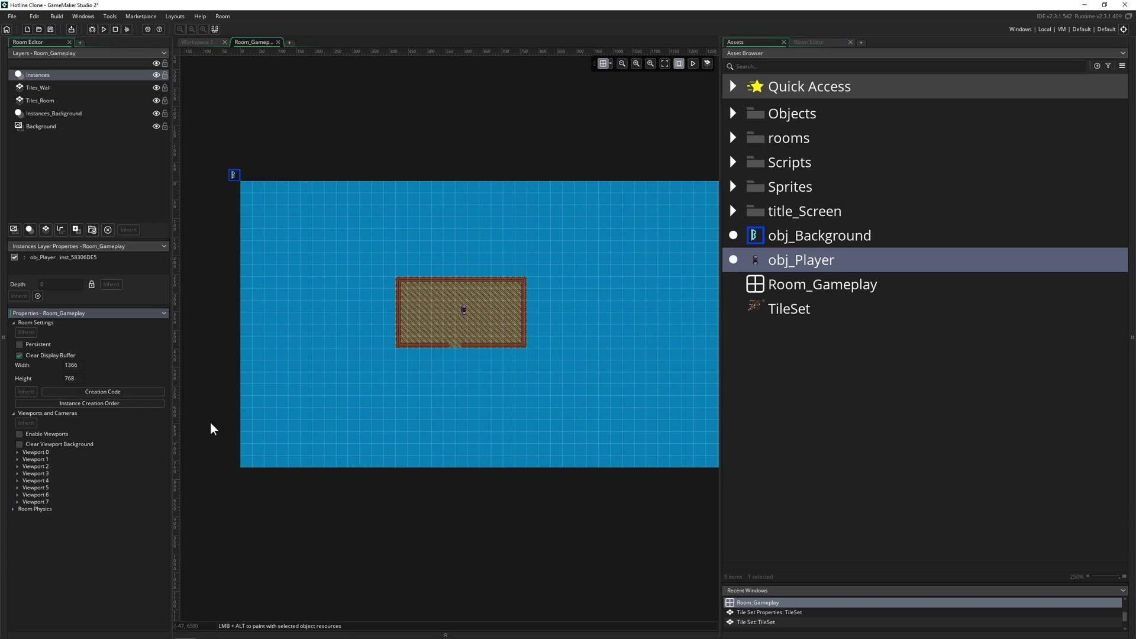
pyautogui.click(43, 436)
pyautogui.click(18, 452)
pyautogui.click(52, 460)
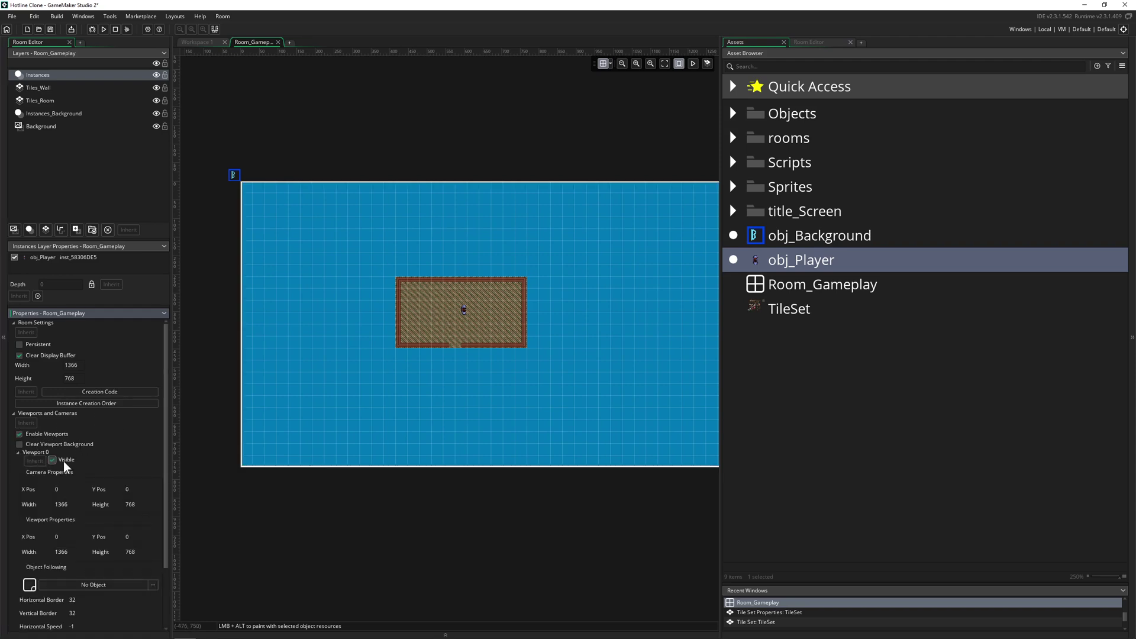
# Step: Select the 1366 viewport and camera width fields for editing
pyautogui.scroll(-1, 506, 328)
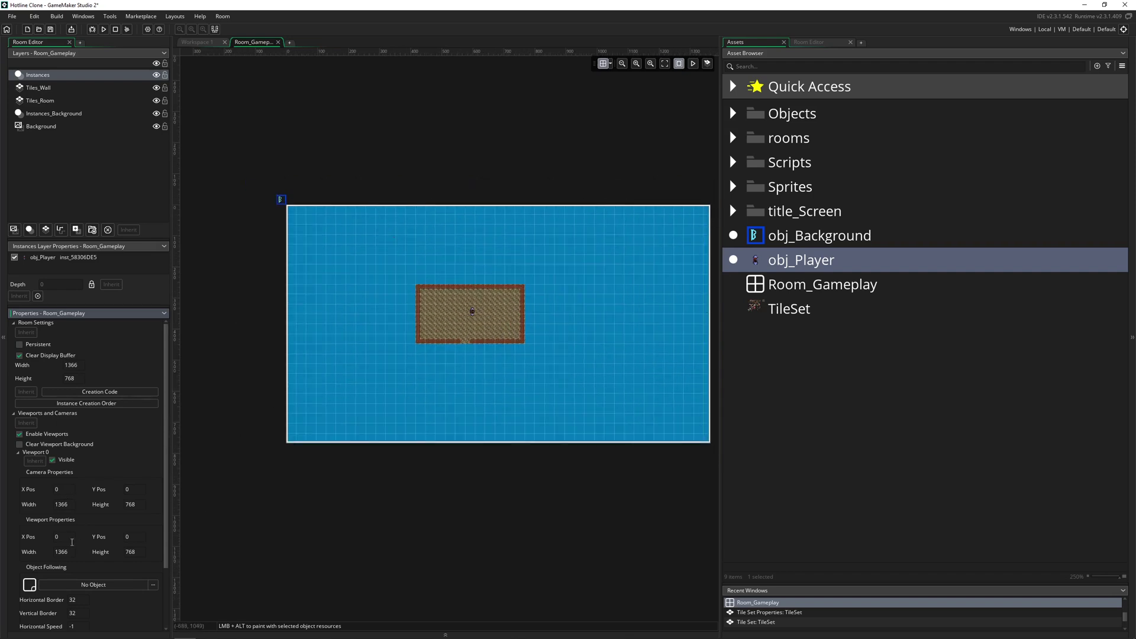
pyautogui.moveTo(70, 552); pyautogui.dragTo(43, 554)
pyautogui.click(65, 552)
pyautogui.click(66, 503)
# Step: Compute 1366 ÷ 4 = 341,5 in Calculator, then return to GameMaker
pyautogui.hotkey('alt', 'Tab')
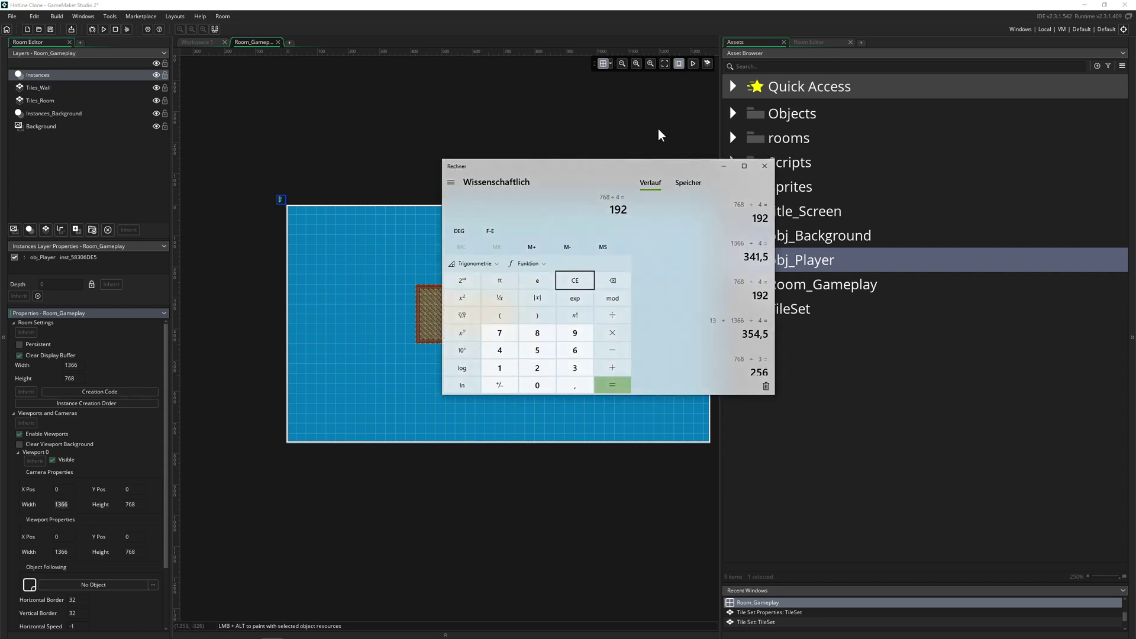
pyautogui.click(577, 276)
pyautogui.write('13')
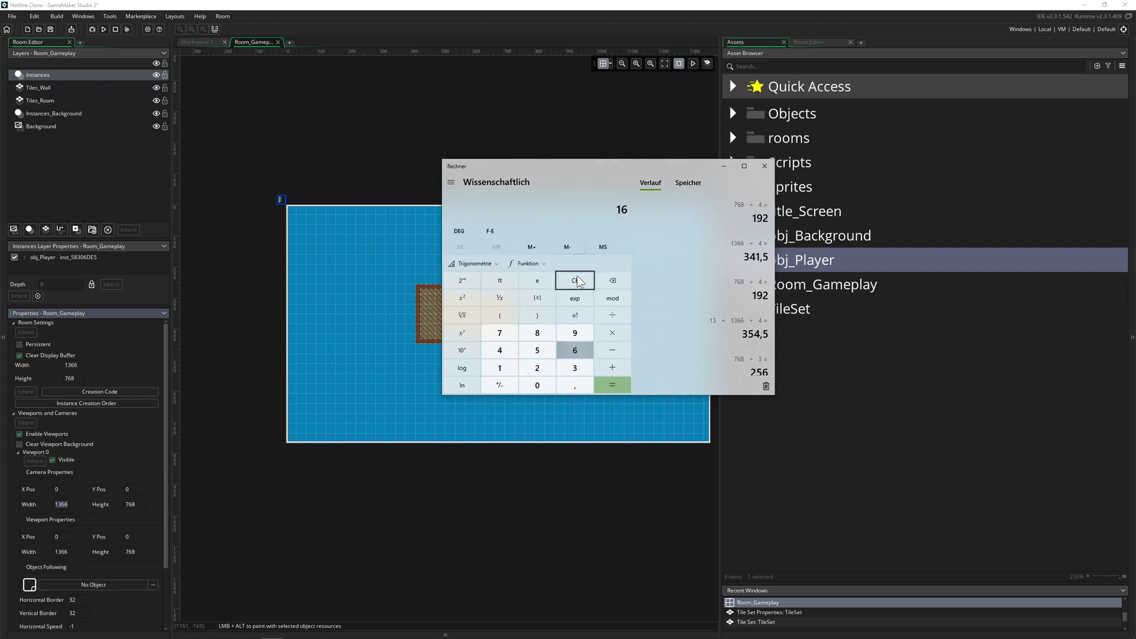
pyautogui.write('66 ÷ ')
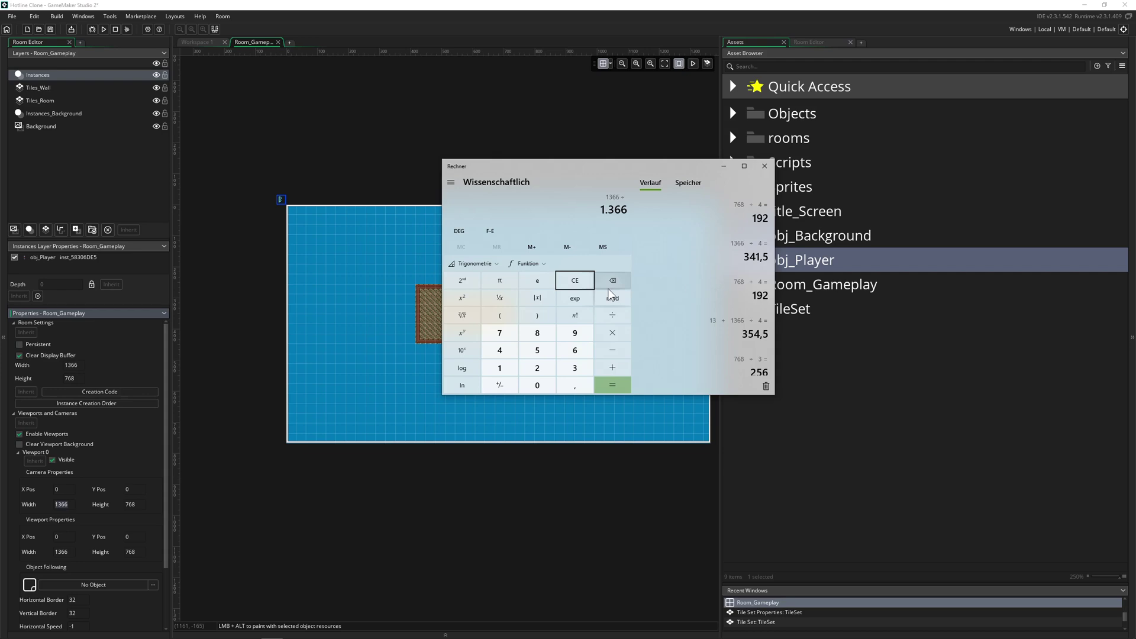
pyautogui.write('4')
pyautogui.press('Return')
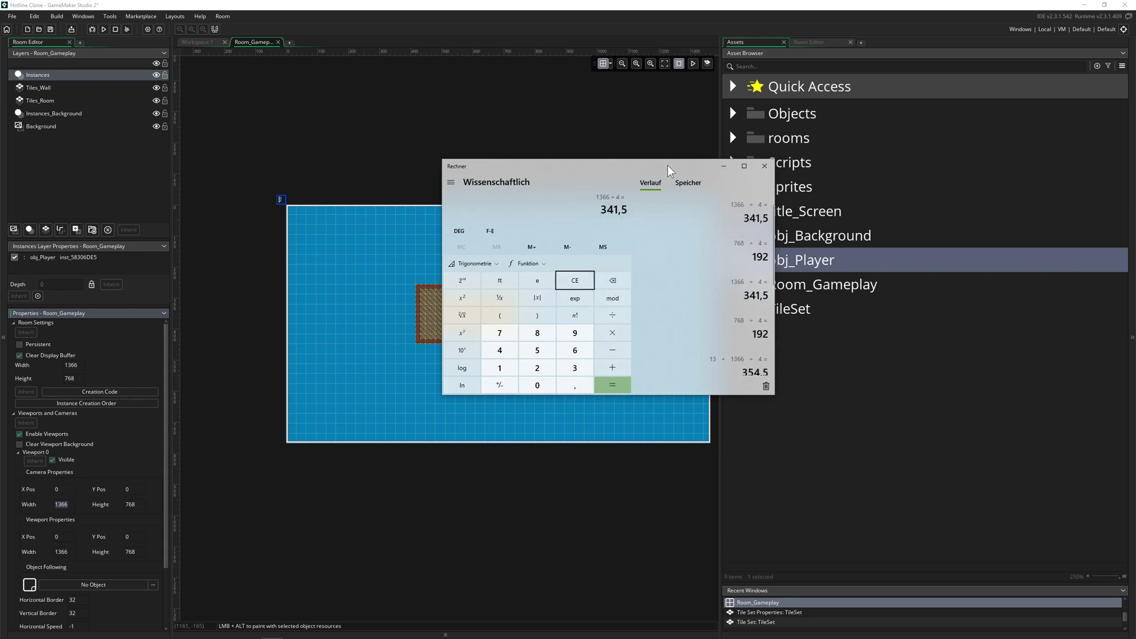
pyautogui.hotkey('alt', 'Tab')
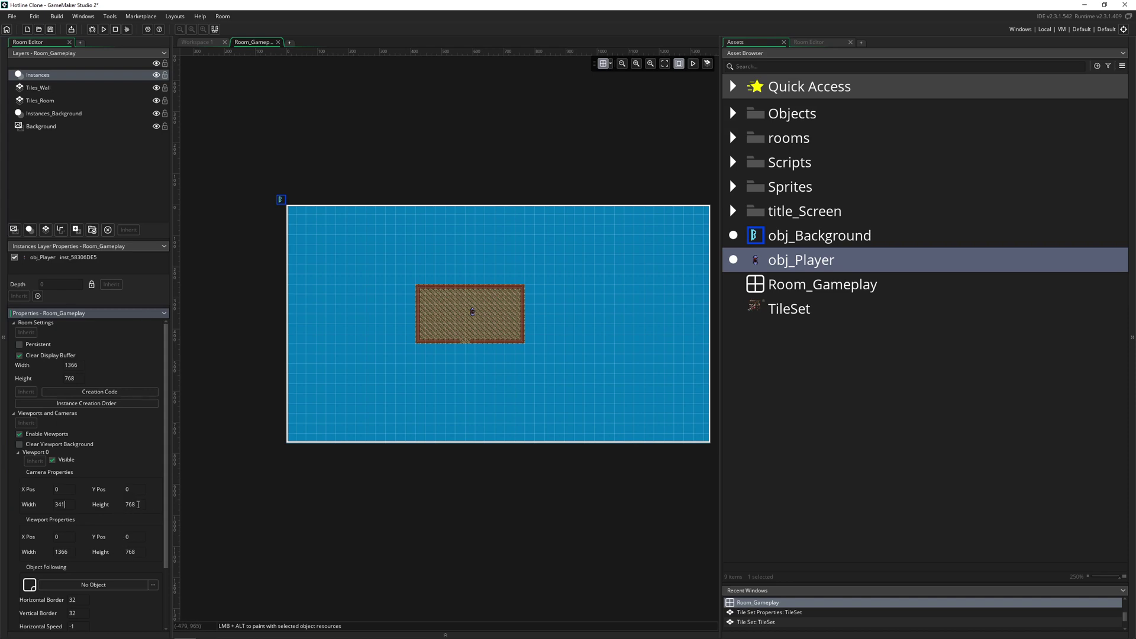
# Step: Set the Viewport 0 camera size to 341 × 192
pyautogui.click(137, 504)
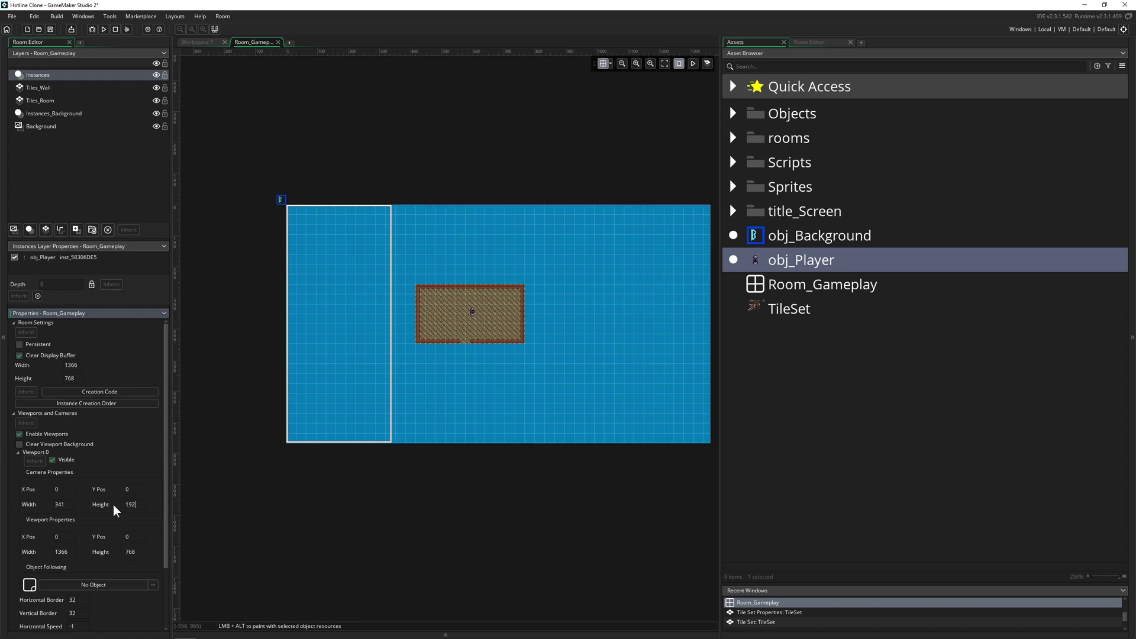
pyautogui.click(259, 241)
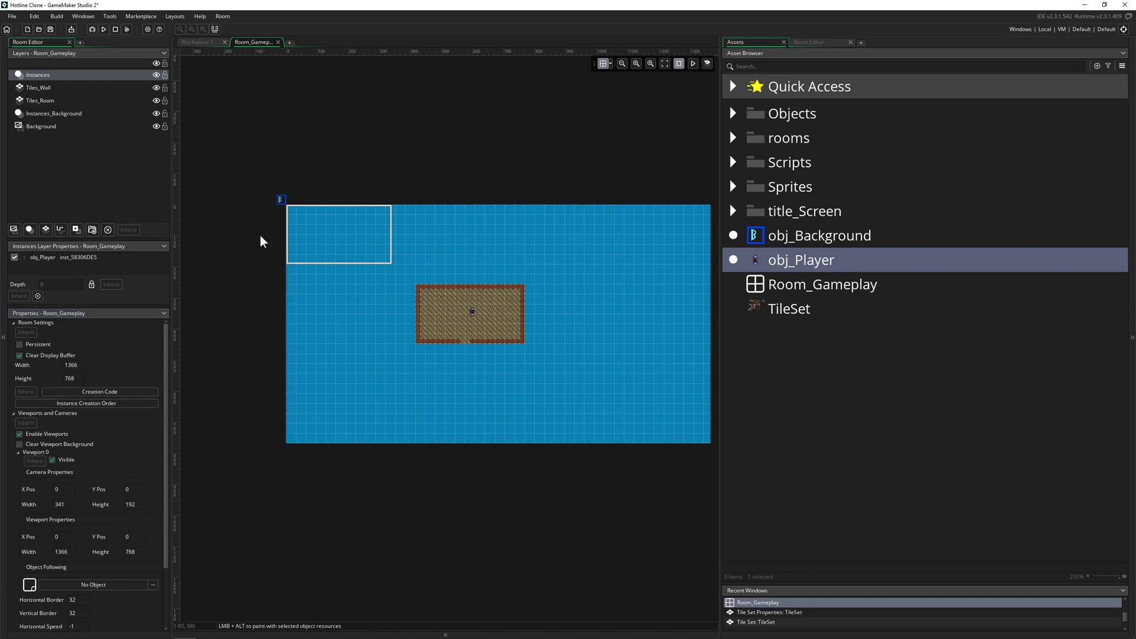
pyautogui.scroll(1, 351, 301)
pyautogui.keyDown('ctrl'); pyautogui.scroll(2, 355, 299); pyautogui.keyUp('ctrl')
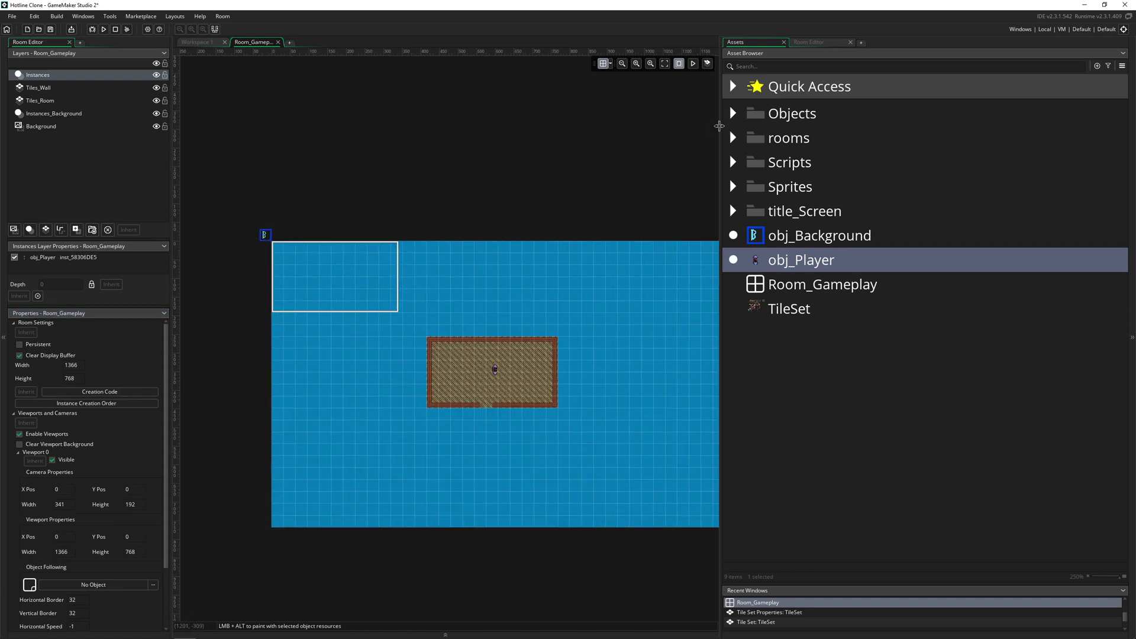
pyautogui.moveTo(720, 134); pyautogui.dragTo(869, 142)
pyautogui.keyDown('ctrl'); pyautogui.scroll(2, 446, 304); pyautogui.keyUp('ctrl')
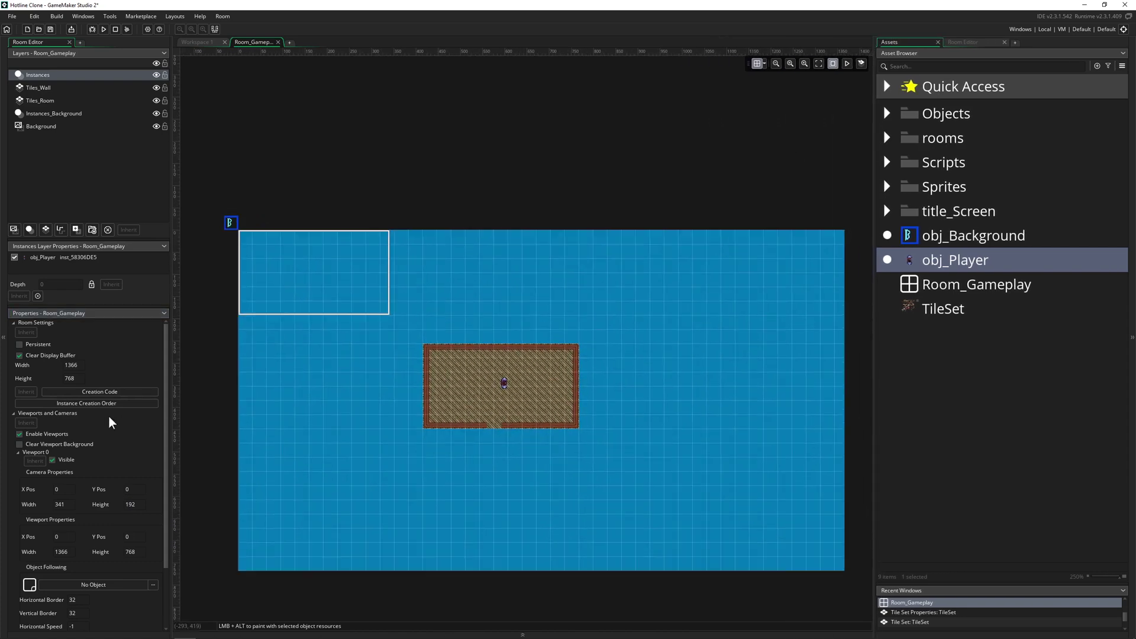
pyautogui.scroll(-1, 131, 517)
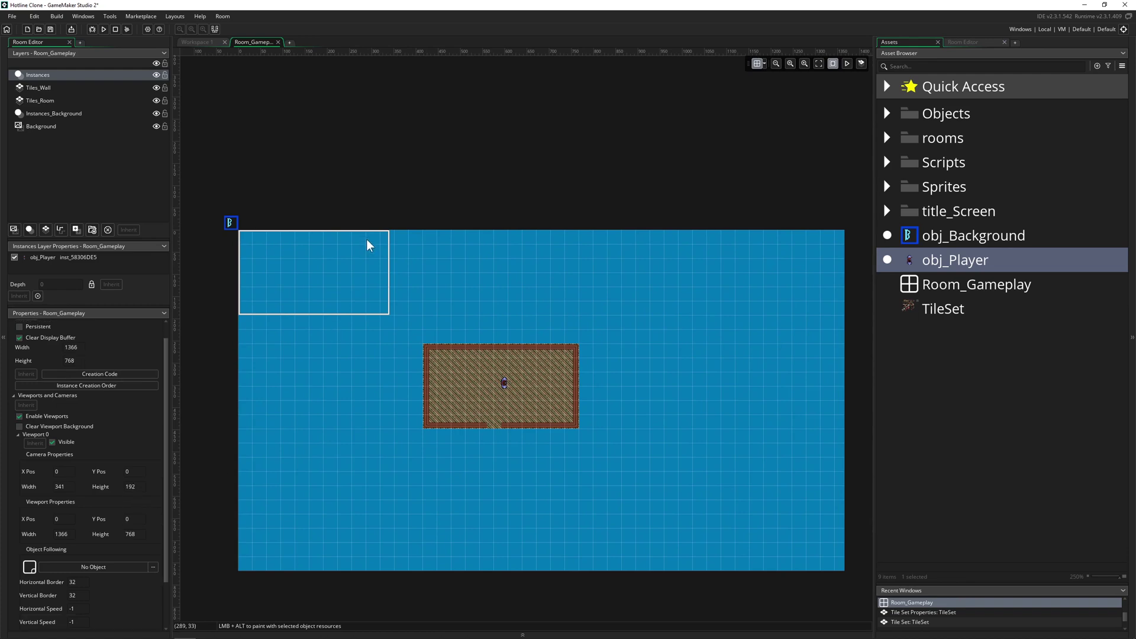
# Step: Make the camera follow obj_Player, with horizontal and vertical borders of 200
pyautogui.click(112, 568)
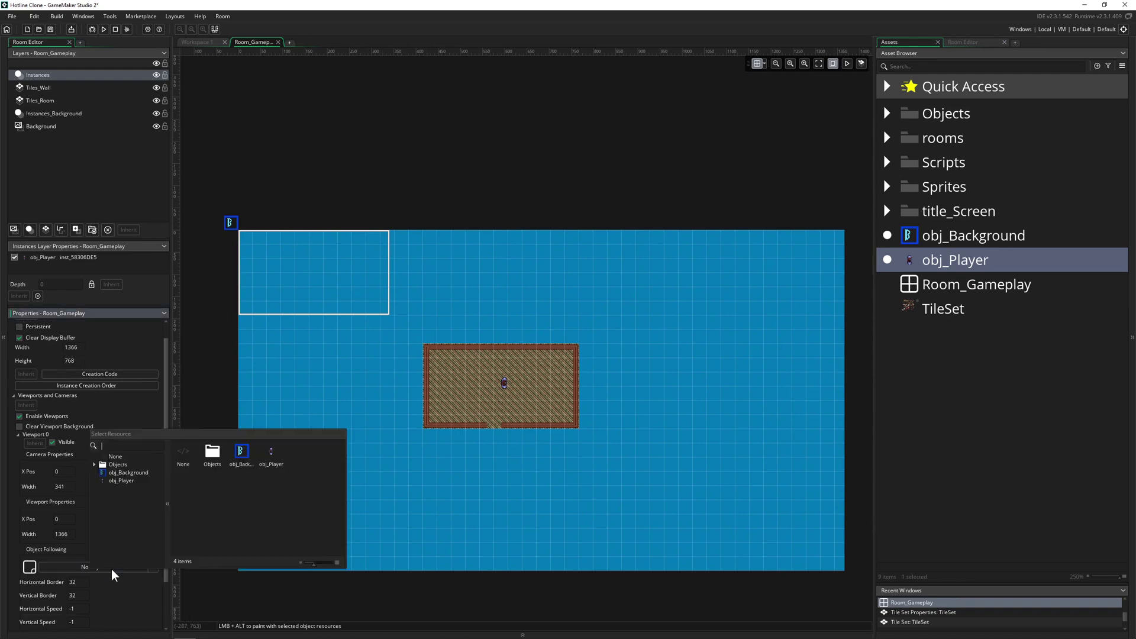
pyautogui.click(269, 460)
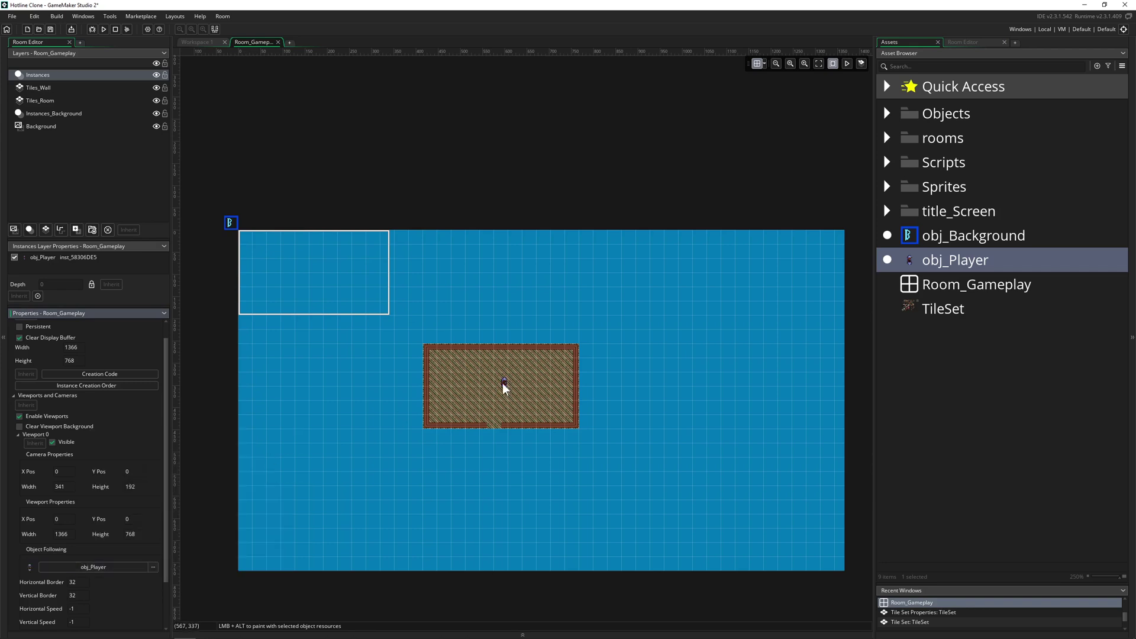
pyautogui.scroll(-1, 100, 539)
pyautogui.scroll(-2, 89, 539)
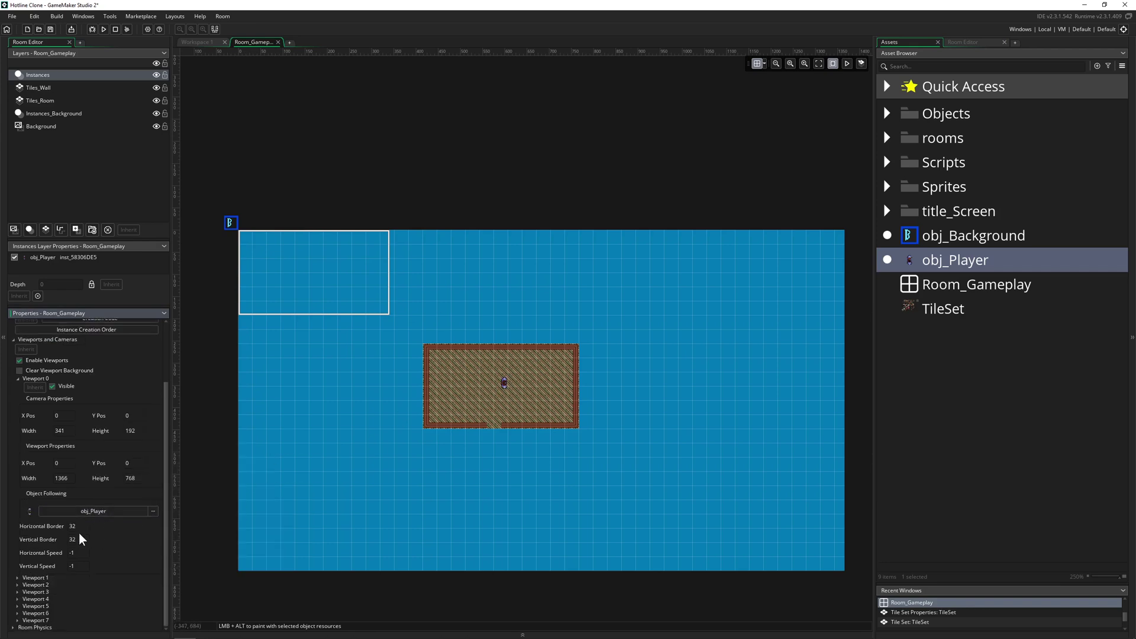
pyautogui.click(78, 526)
pyautogui.click(83, 540)
# Step: Test-run the game, then move Room_Gameplay above Raum1 in the room order
pyautogui.press('F5')
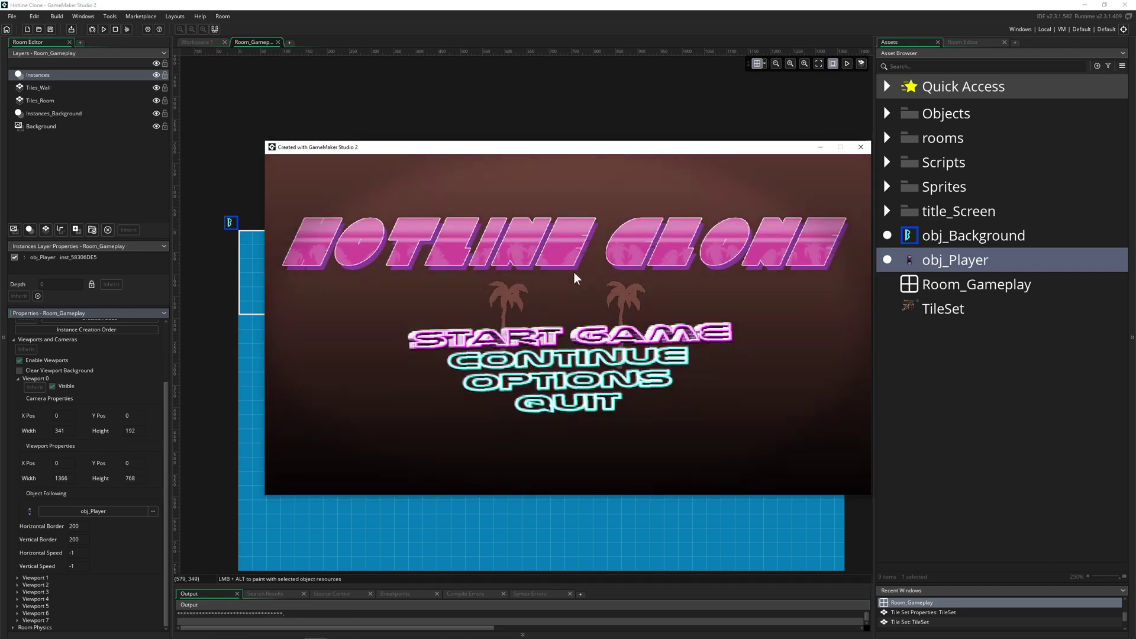
pyautogui.click(866, 149)
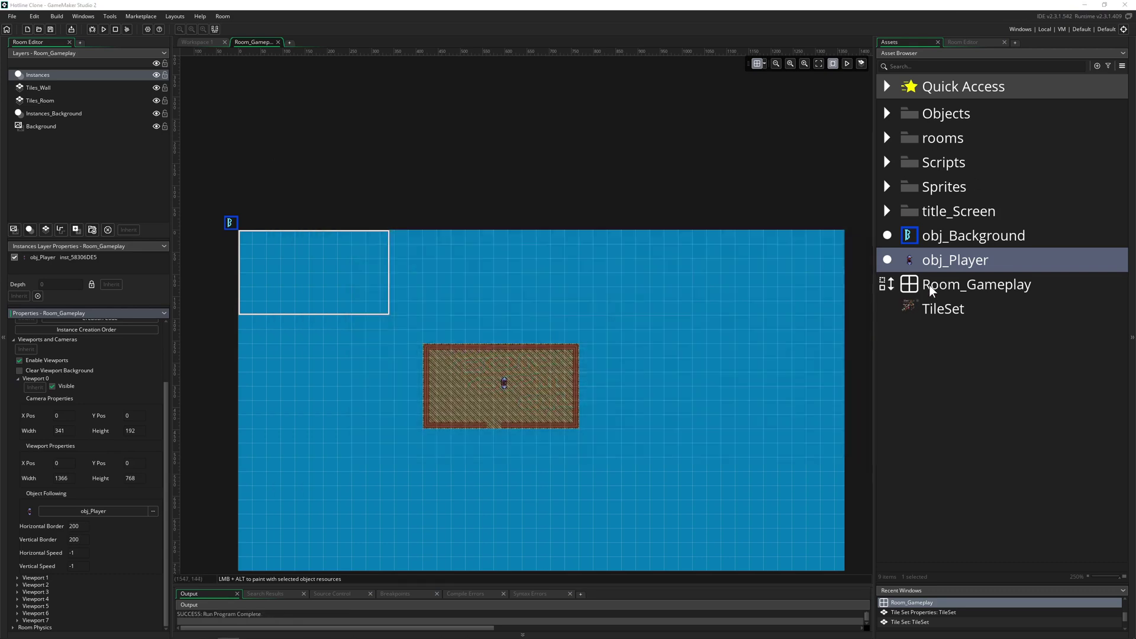
pyautogui.click(893, 286)
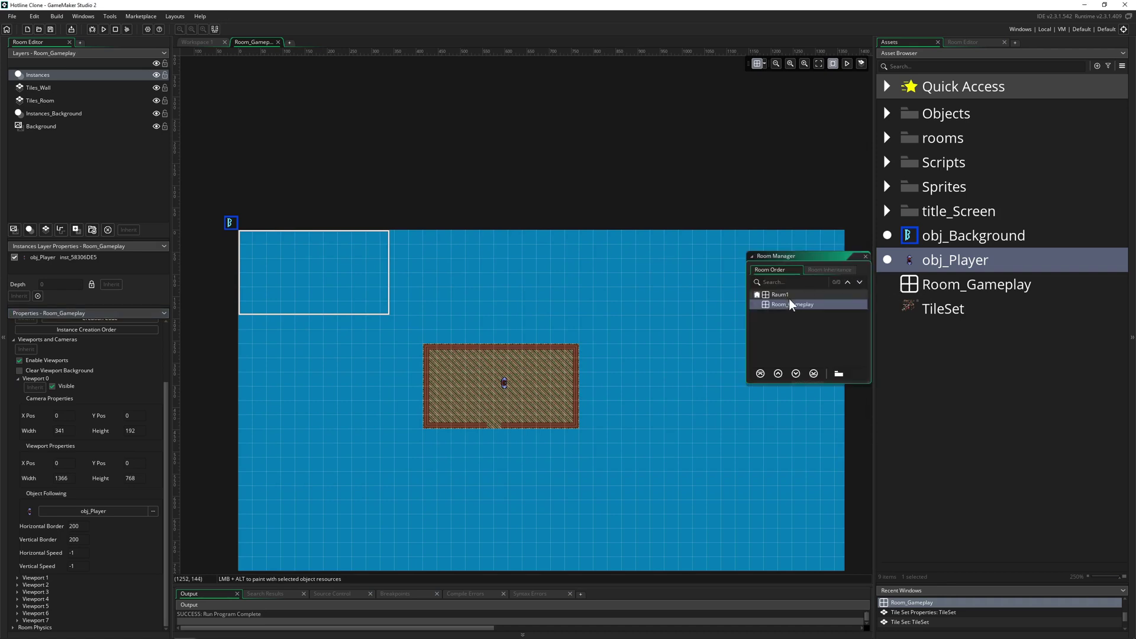
pyautogui.moveTo(793, 304); pyautogui.dragTo(803, 294)
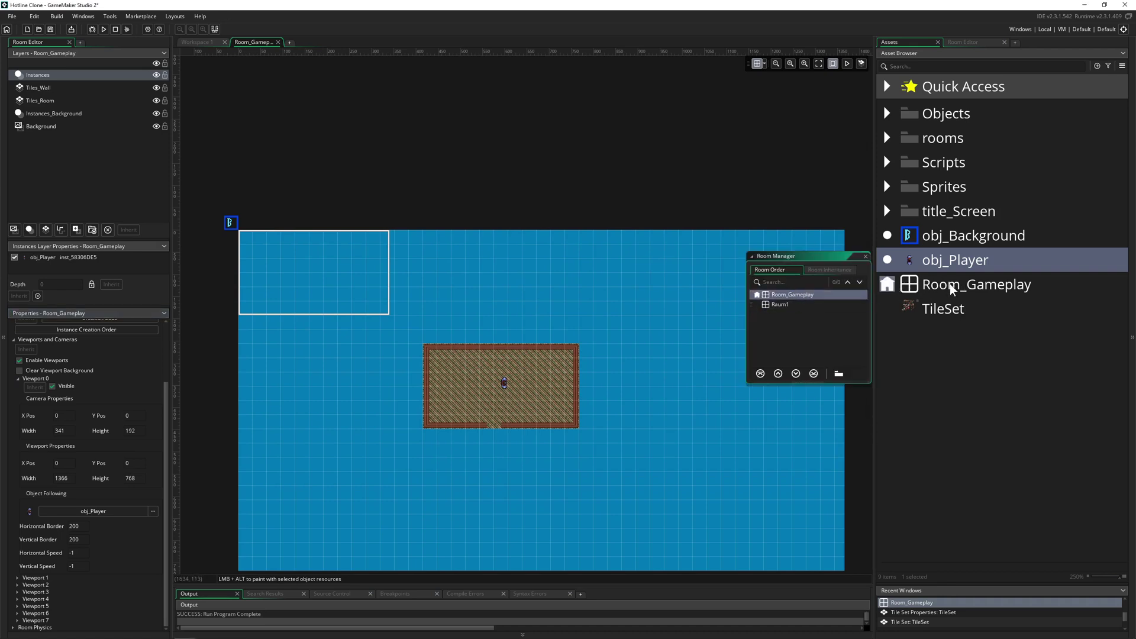
pyautogui.click(865, 256)
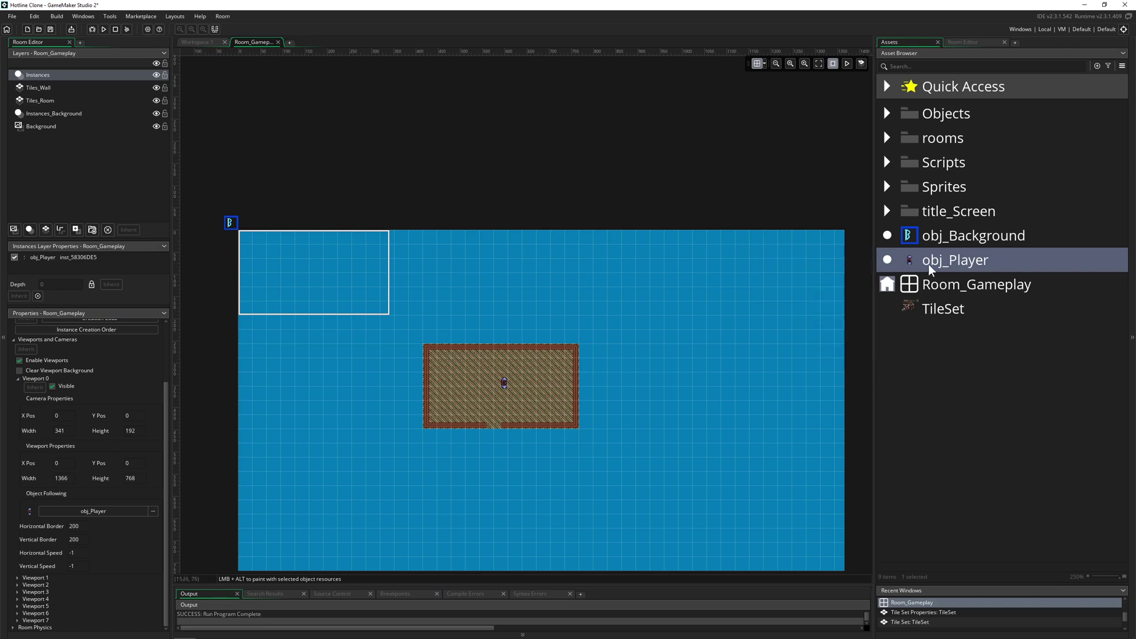
# Step: File Room_Gameplay inside the rooms folder and close the test run
pyautogui.moveTo(944, 285); pyautogui.dragTo(953, 141)
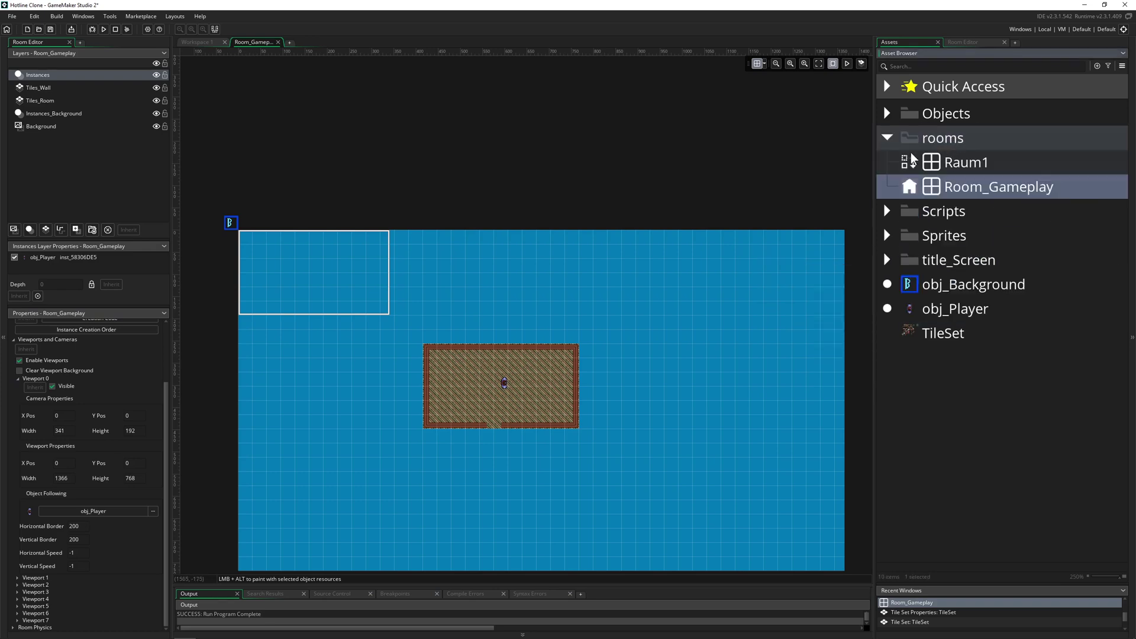
pyautogui.click(887, 138)
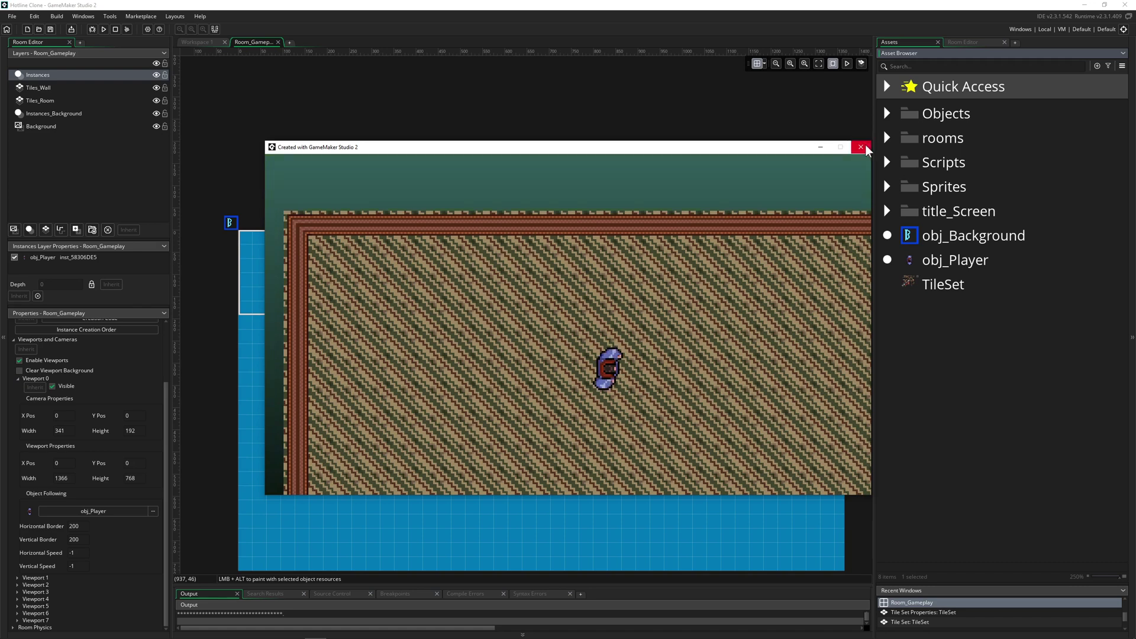
pyautogui.click(860, 148)
# Step: Add a Step event to obj_Player
pyautogui.doubleClick(911, 269)
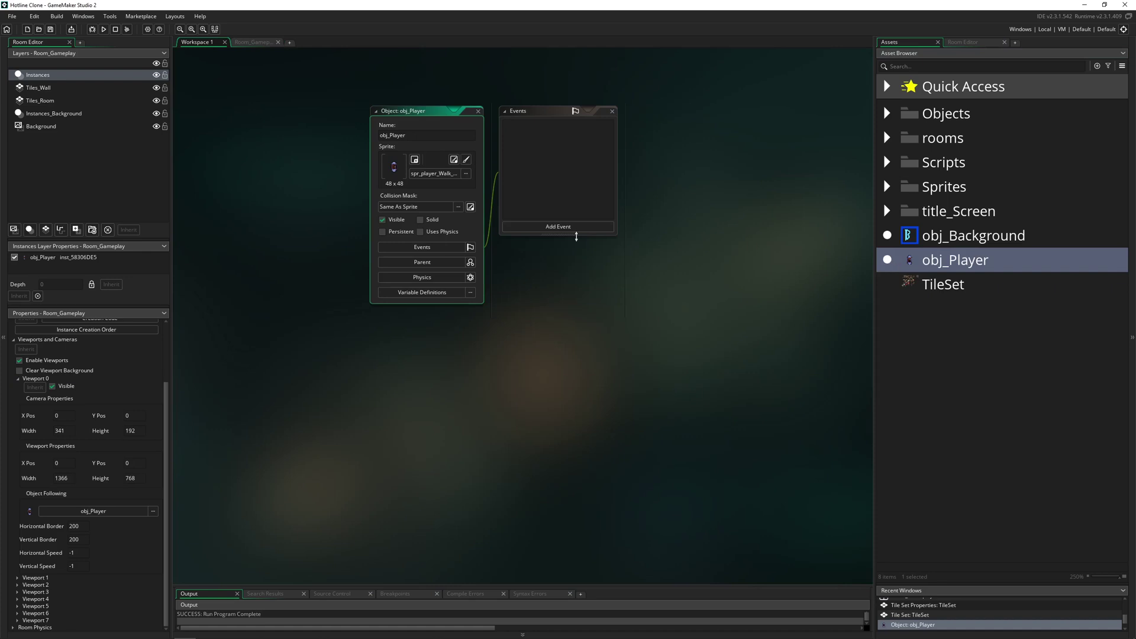
pyautogui.click(557, 227)
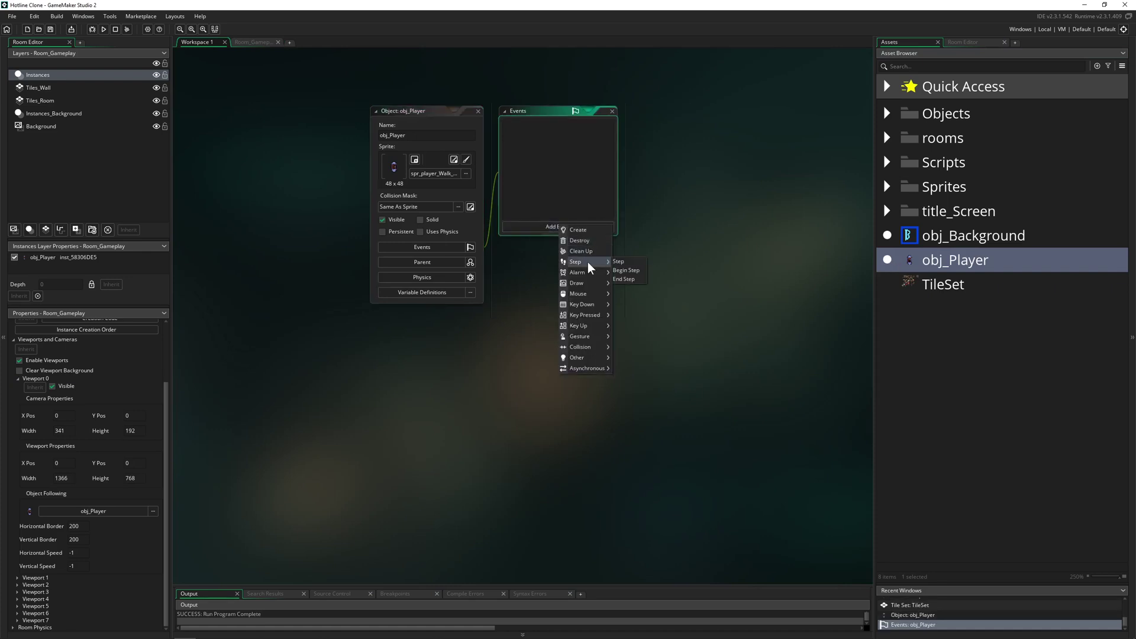
pyautogui.click(621, 261)
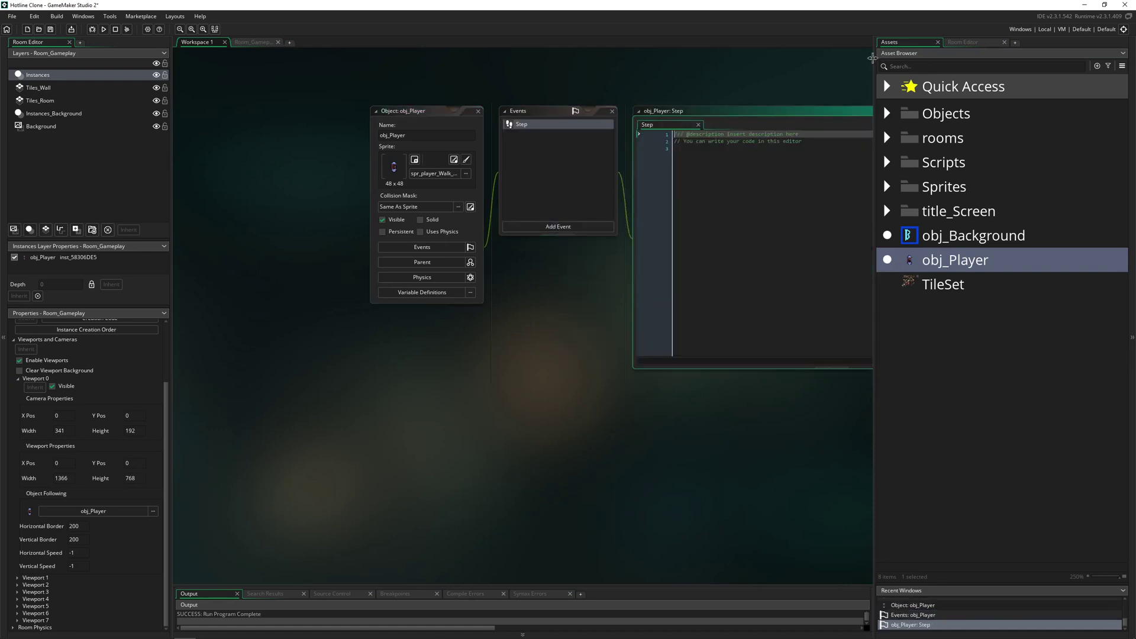
pyautogui.moveTo(875, 64); pyautogui.dragTo(1041, 66)
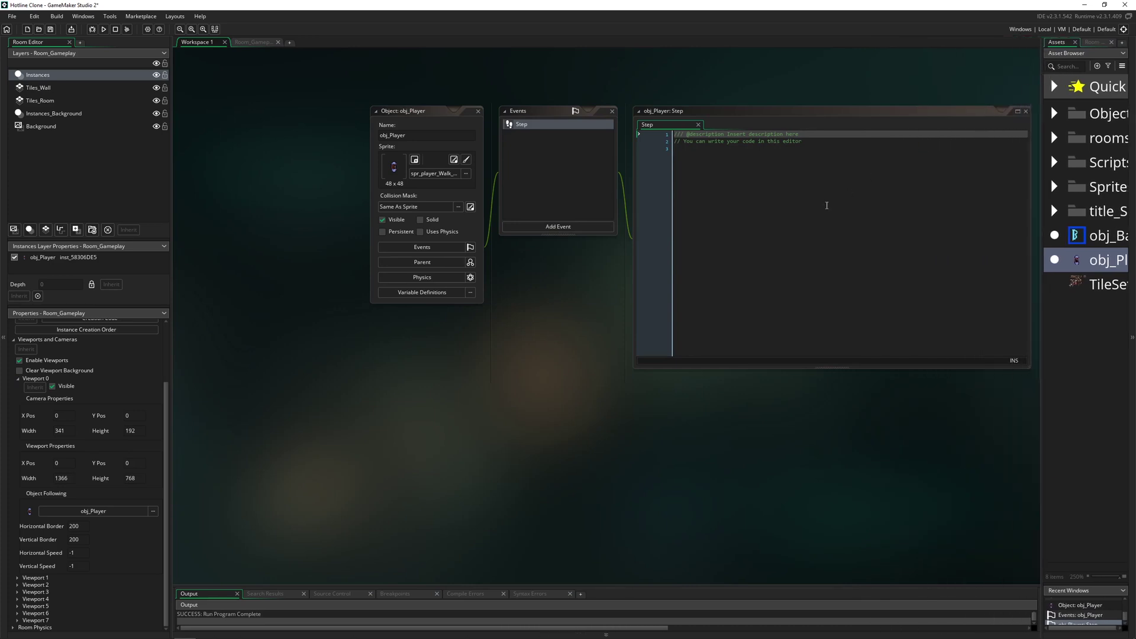
# Step: Begin the Step event code with image_angle on a new line
pyautogui.click(923, 143)
pyautogui.keyDown('ctrl'); pyautogui.scroll(2, 841, 183); pyautogui.keyUp('ctrl')
pyautogui.keyDown('ctrl'); pyautogui.scroll(1, 842, 184); pyautogui.keyUp('ctrl')
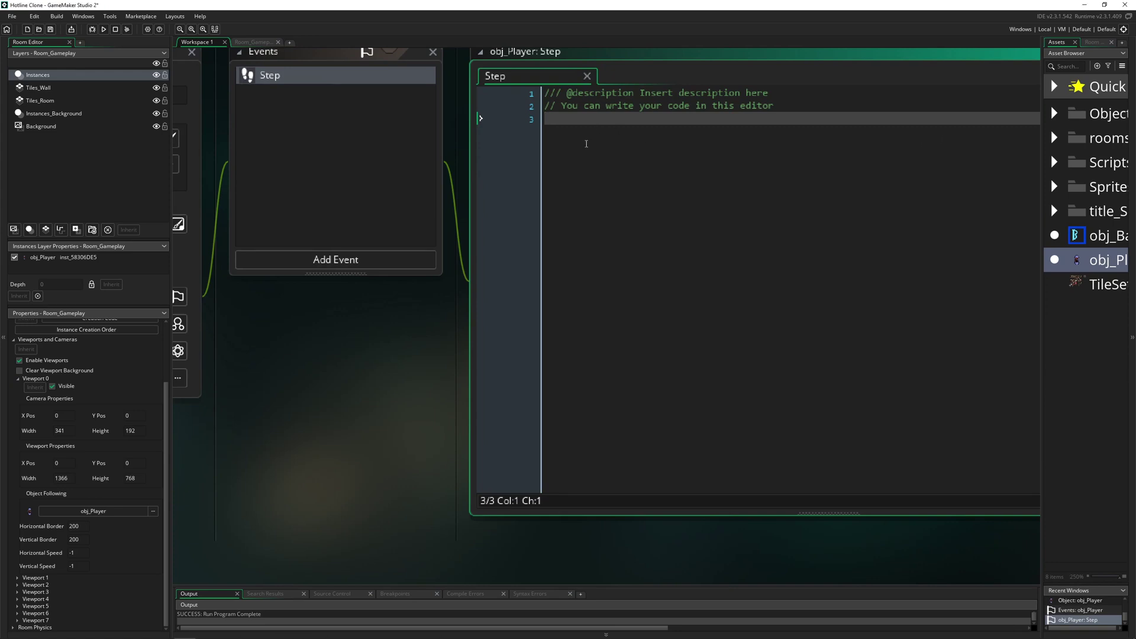
pyautogui.press('Return')
pyautogui.press('Return')
pyautogui.press('Return')
pyautogui.write('image_')
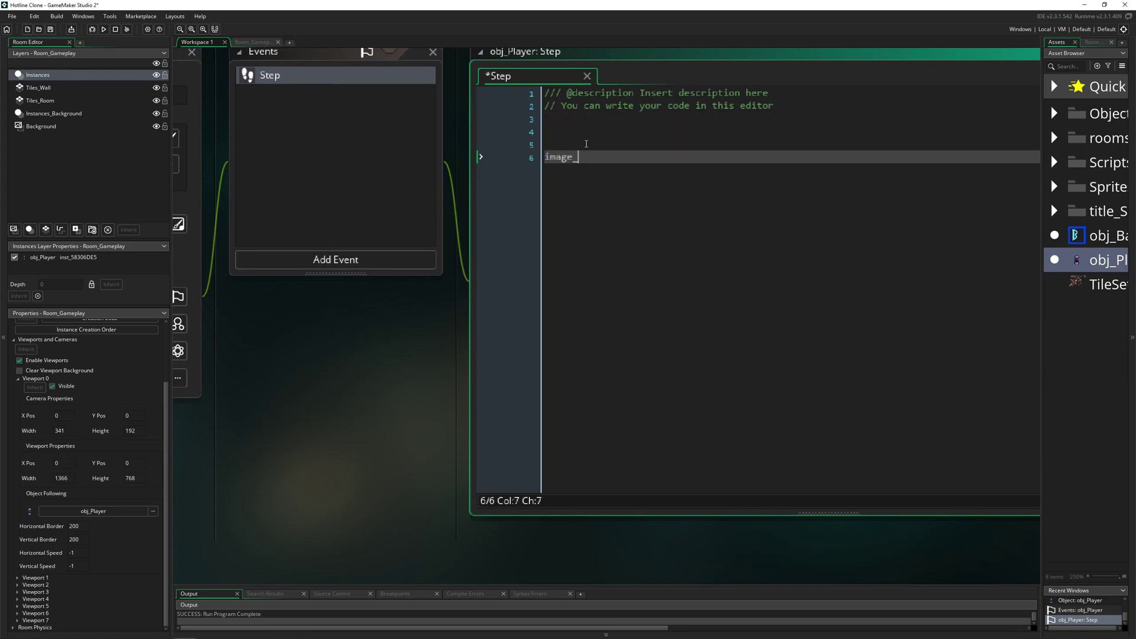
pyautogui.write('angle')
pyautogui.moveTo(648, 517); pyautogui.dragTo(541, 374)
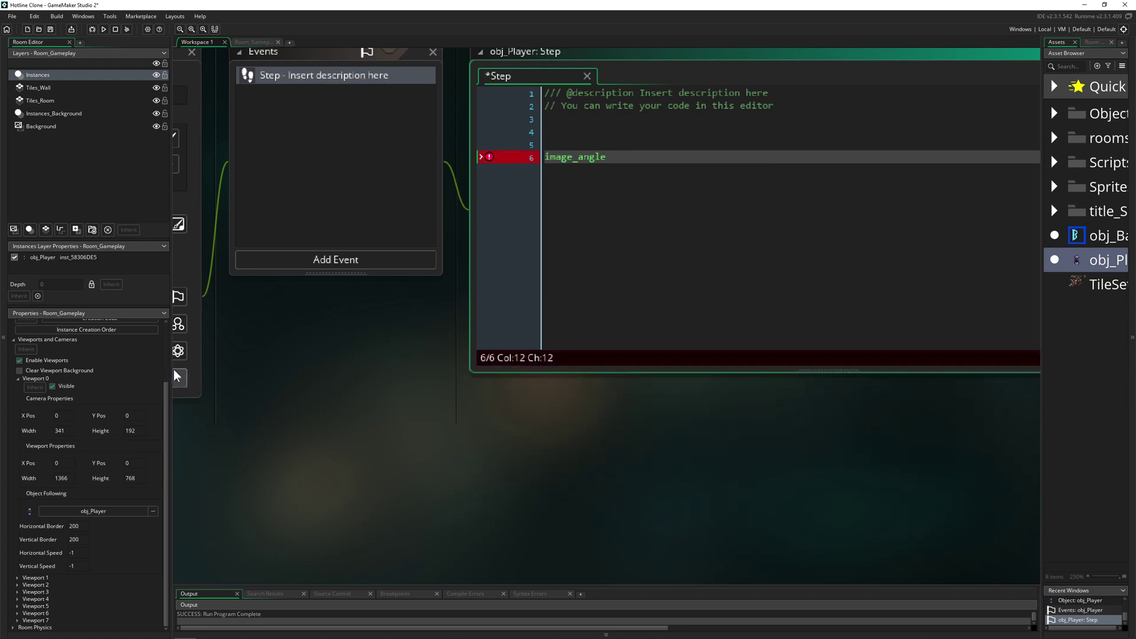
pyautogui.moveTo(171, 370); pyautogui.dragTo(24, 369)
pyautogui.moveTo(172, 355); pyautogui.dragTo(472, 467, button='middle')
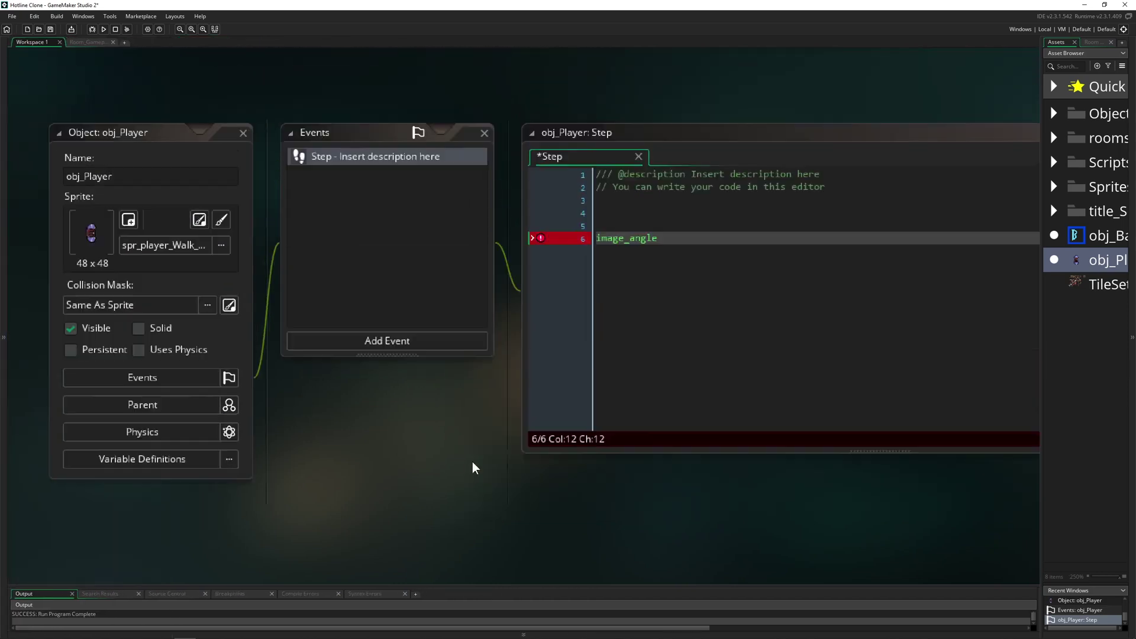
pyautogui.keyDown('ctrl'); pyautogui.scroll(2, 760, 302); pyautogui.keyUp('ctrl')
pyautogui.click(685, 263)
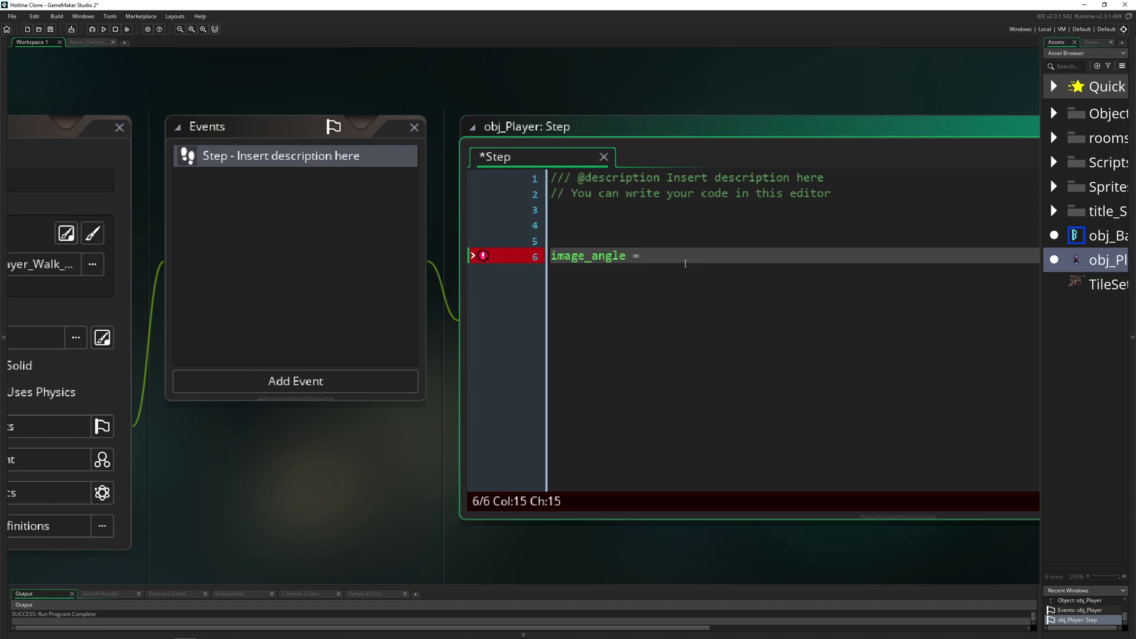
# Step: Complete image_angle = point_direction(x,y, mouse_x, mouse_y); then save and run the game
pyautogui.write('poimnt')
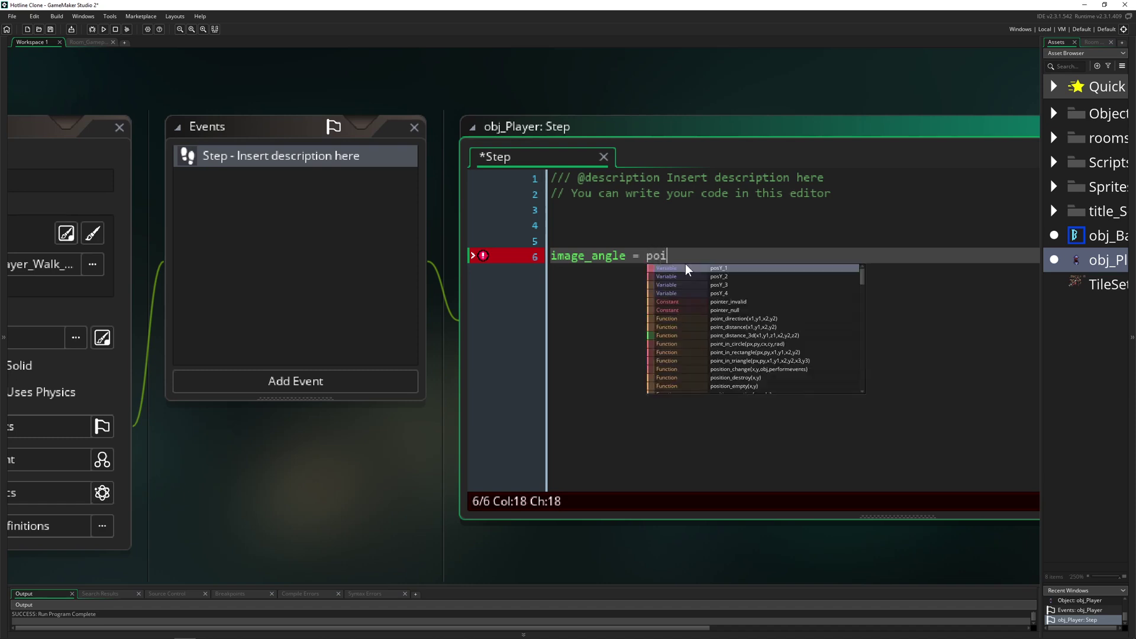
pyautogui.press('BackSpace')
pyautogui.press('BackSpace')
pyautogui.press('BackSpace')
pyautogui.write('nt')
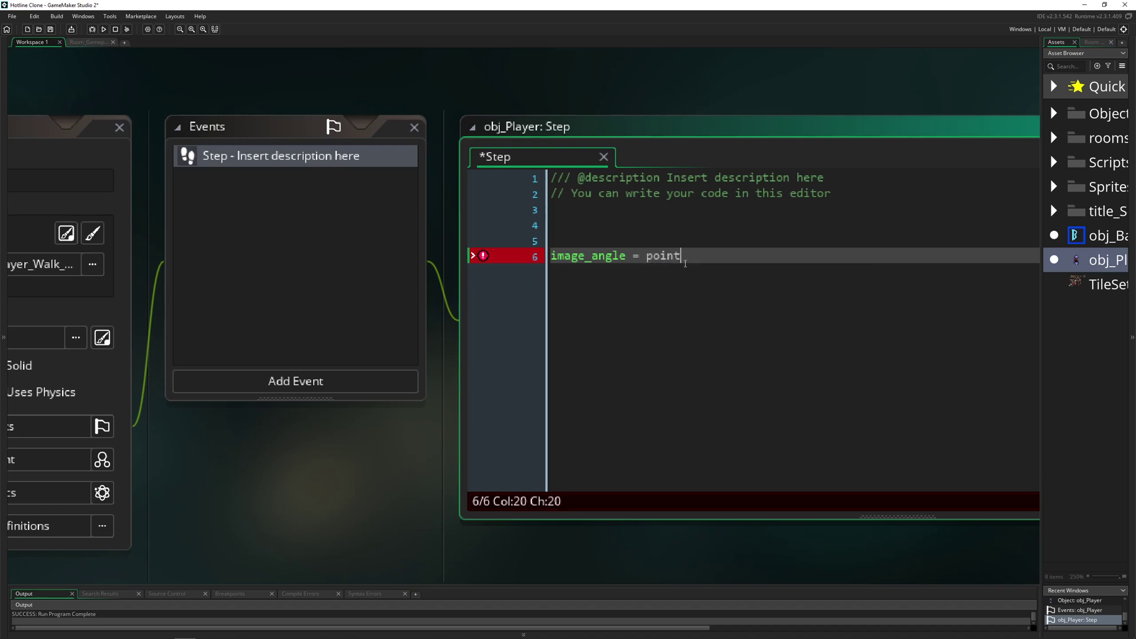
pyautogui.write('_dir')
pyautogui.press('Return')
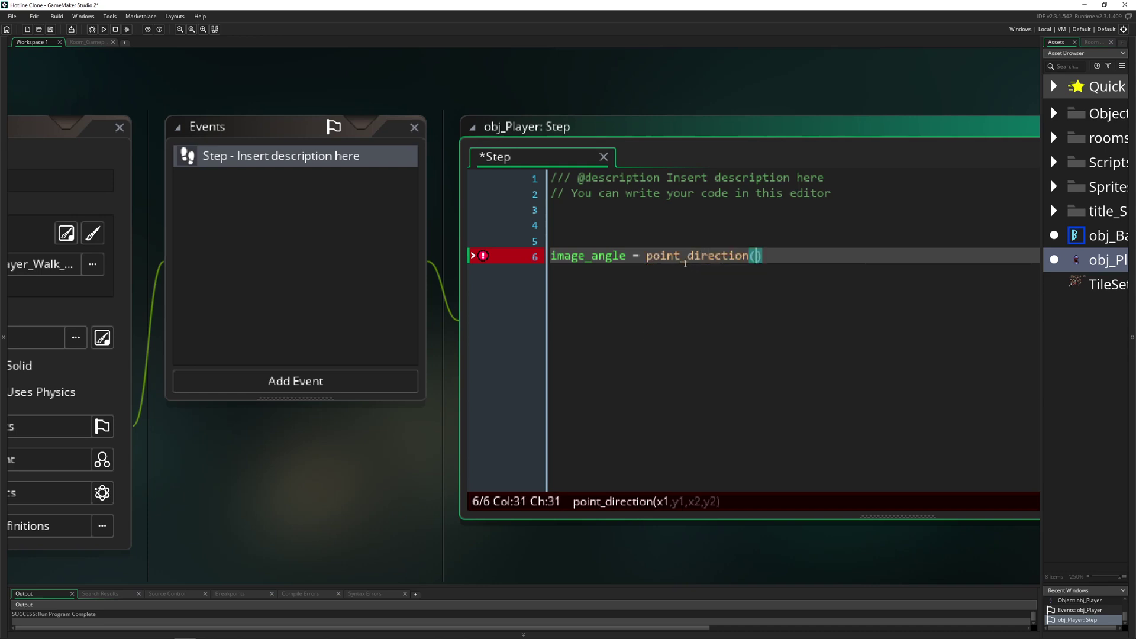
pyautogui.write('x,y, mouse')
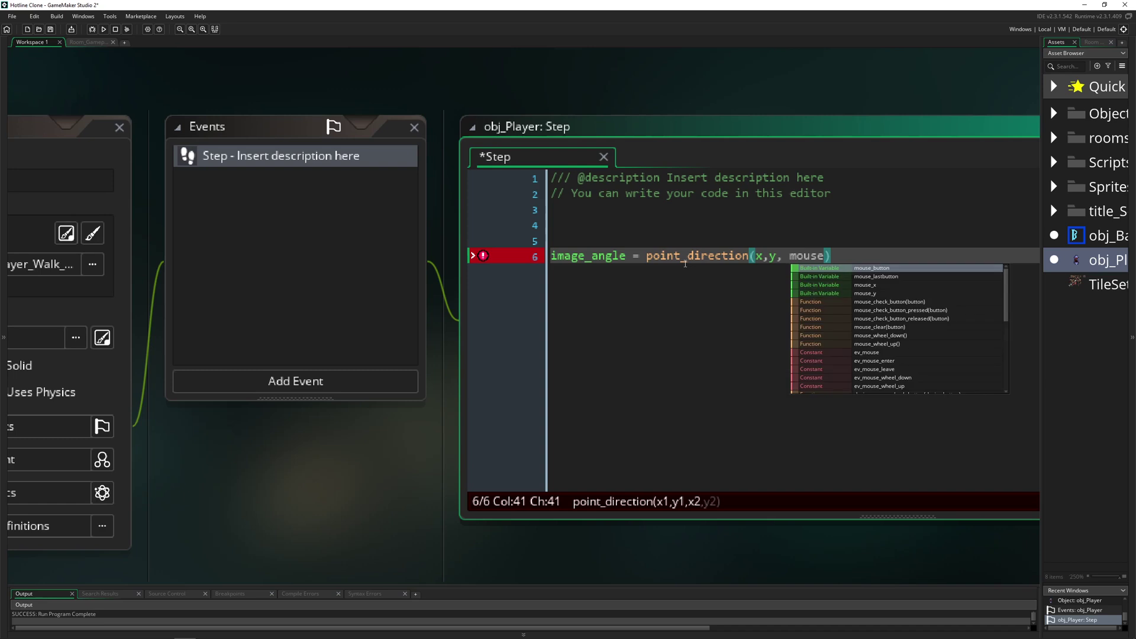
pyautogui.write('_y')
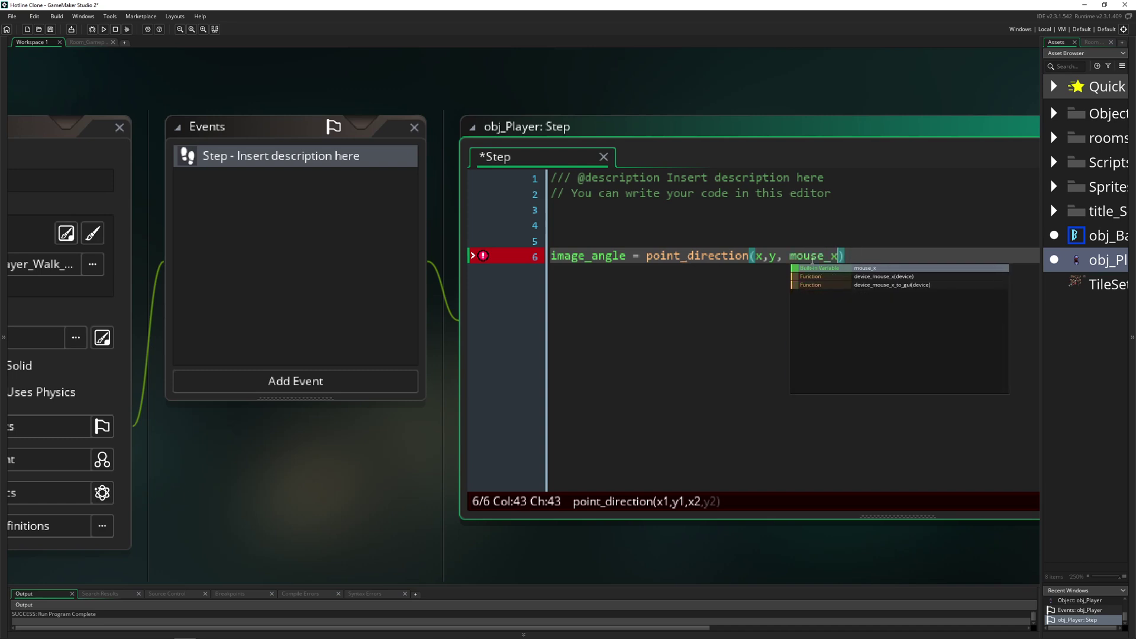
pyautogui.press('Return')
pyautogui.write(', ')
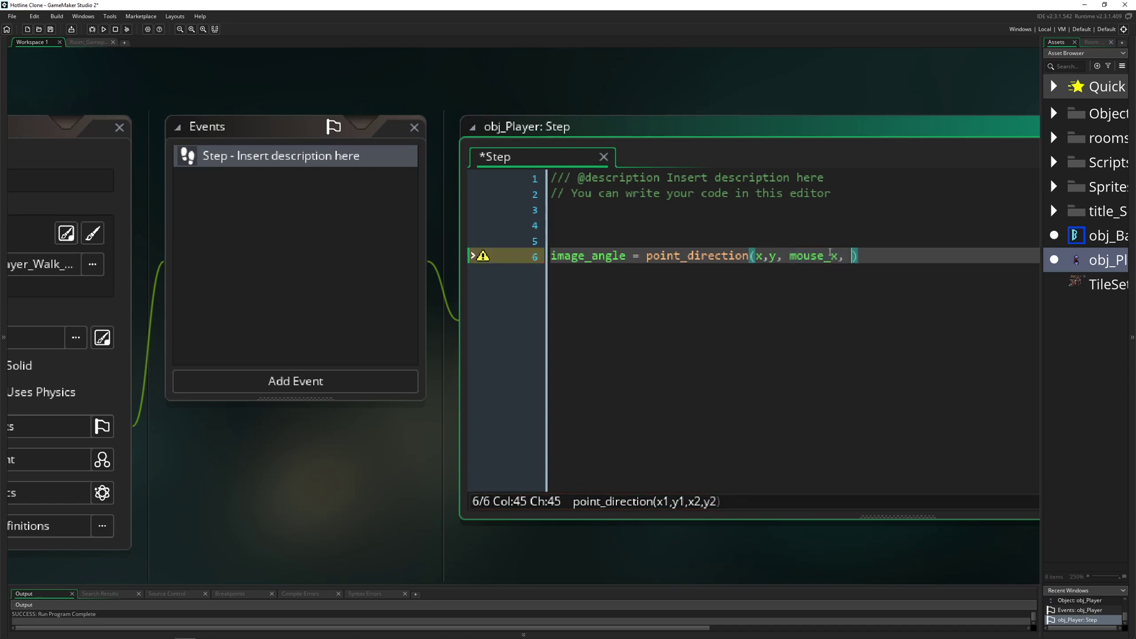
pyautogui.write('mouse_x, mouse_y);')
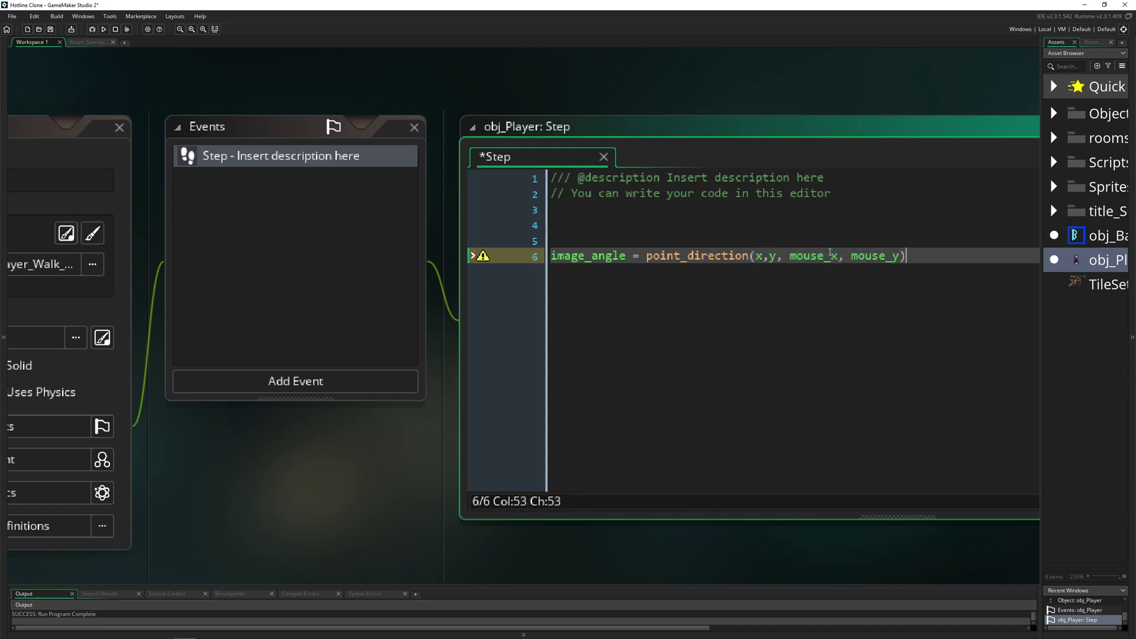
pyautogui.hotkey('ctrl', 's')
pyautogui.press('F5')
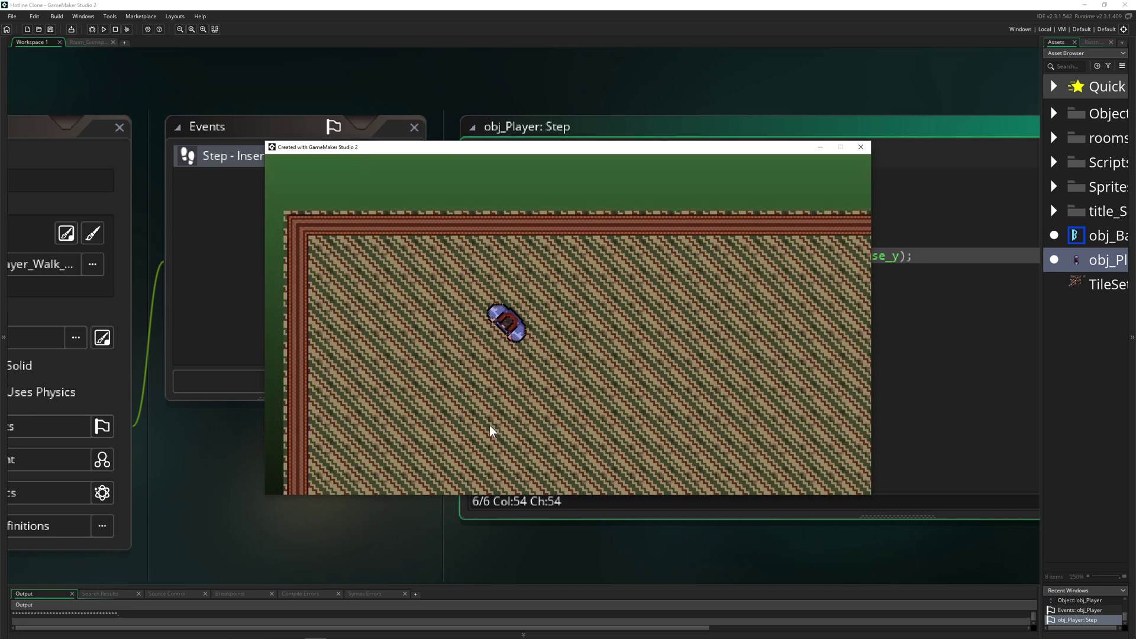
# Step: Set spr_player_Walk_Blue's origin to Middle Centre (24, 24)
pyautogui.click(861, 155)
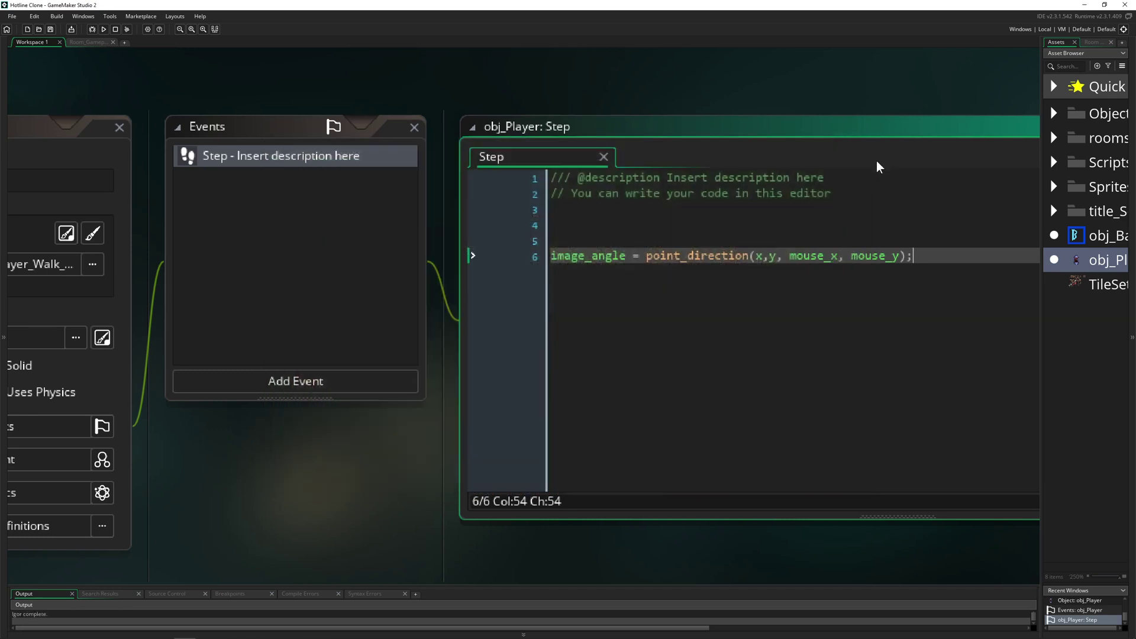
pyautogui.doubleClick(1081, 263)
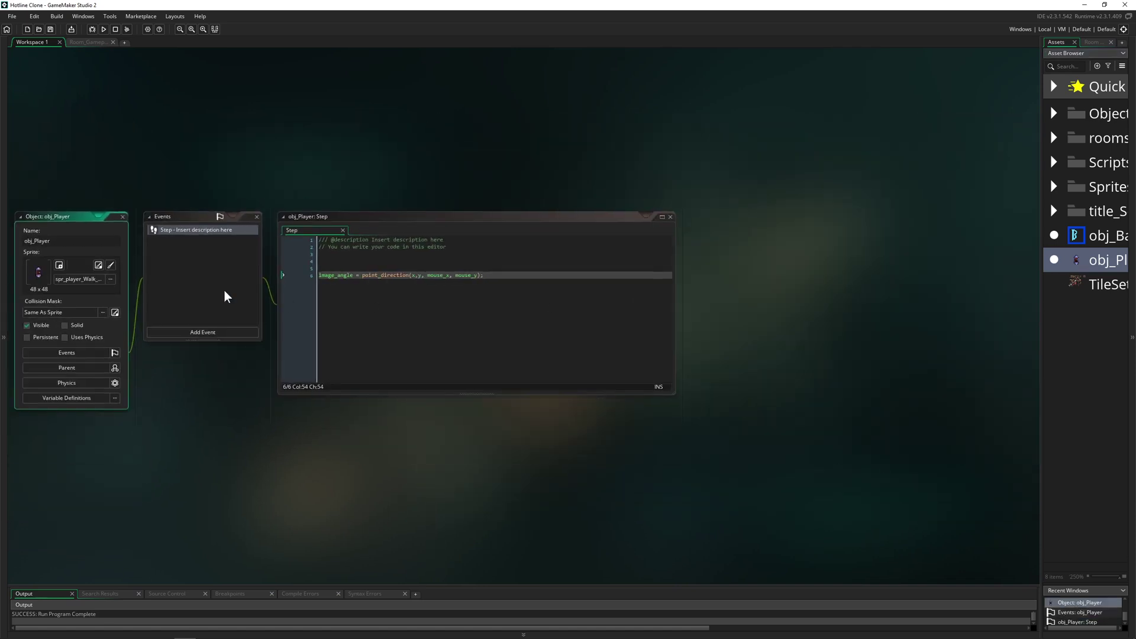
pyautogui.click(95, 262)
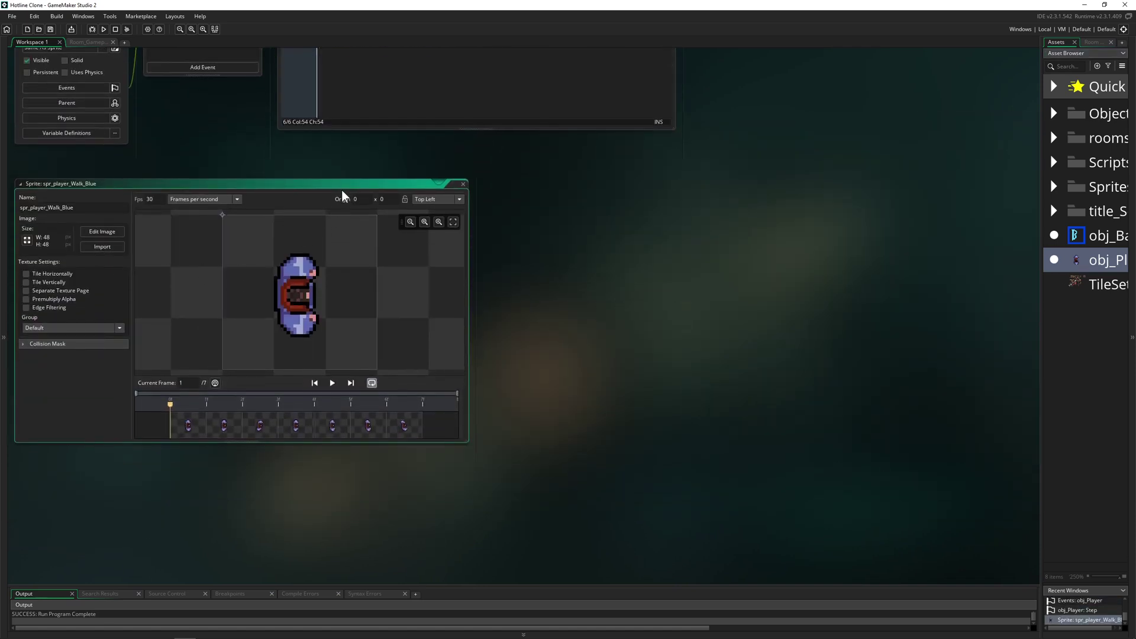
pyautogui.moveTo(343, 188); pyautogui.dragTo(566, 210)
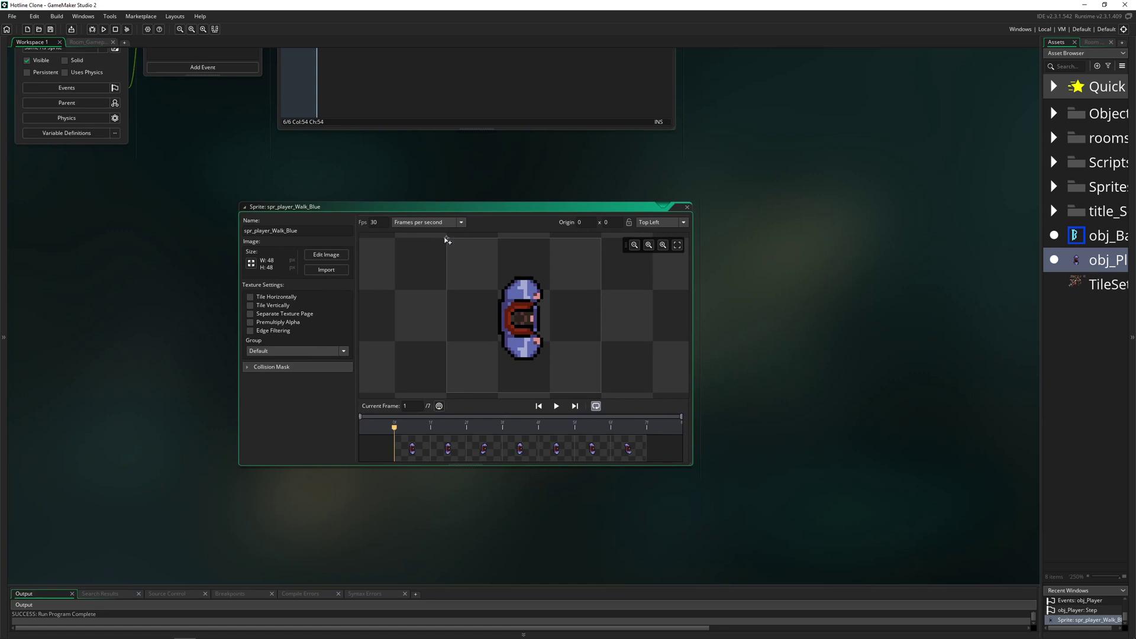
pyautogui.click(671, 234)
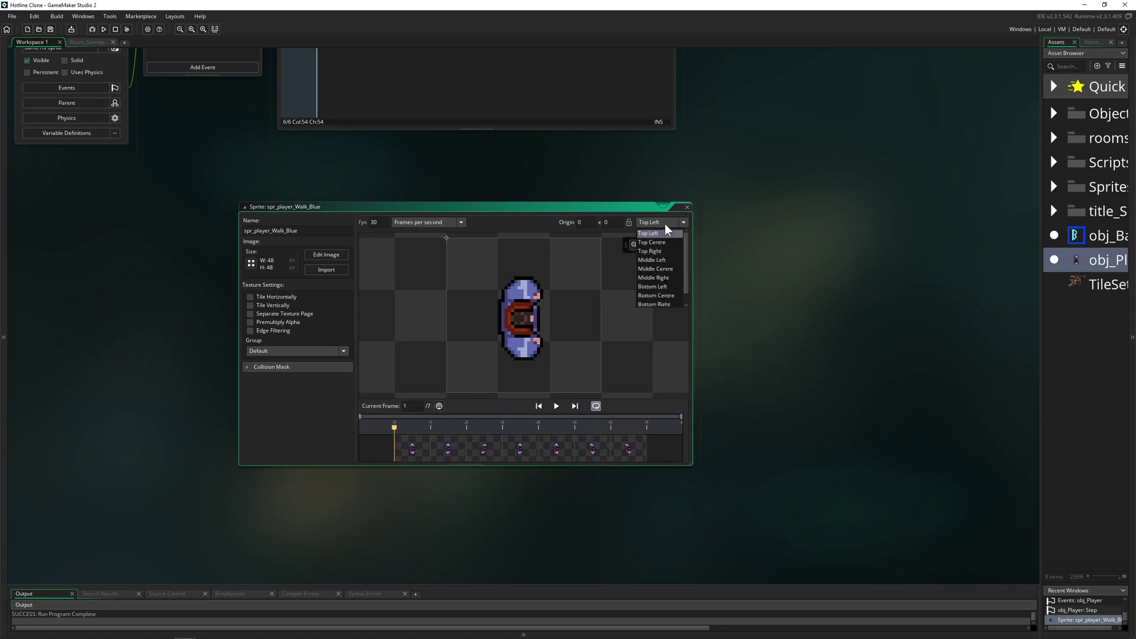
pyautogui.click(659, 272)
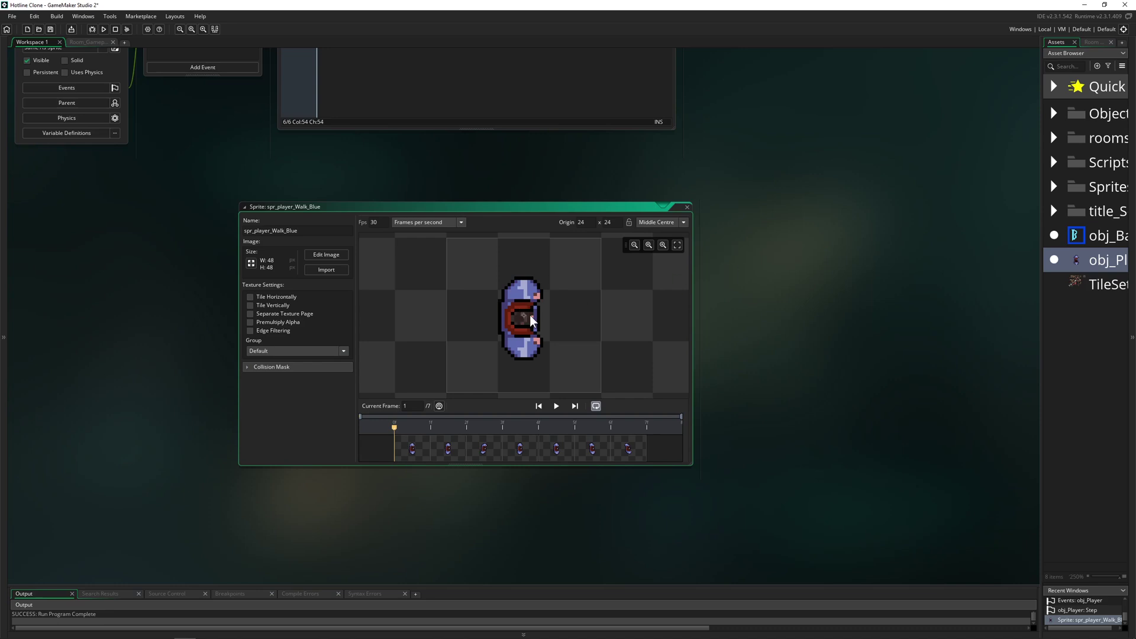
# Step: Run the game to check the centred player sprite, then close the sprite editor
pyautogui.keyDown('ctrl'); pyautogui.scroll(3, 729, 316); pyautogui.keyUp('ctrl')
pyautogui.keyDown('ctrl'); pyautogui.scroll(2, 365, 312); pyautogui.keyUp('ctrl')
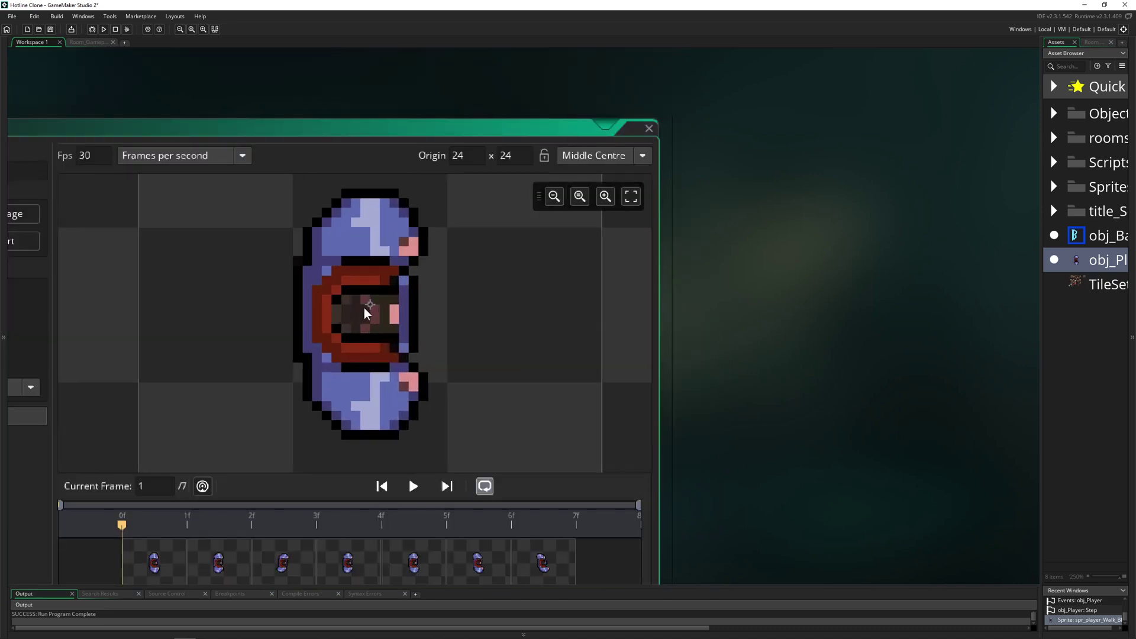
pyautogui.keyDown('ctrl'); pyautogui.scroll(-5, 396, 327); pyautogui.keyUp('ctrl')
pyautogui.press('F5')
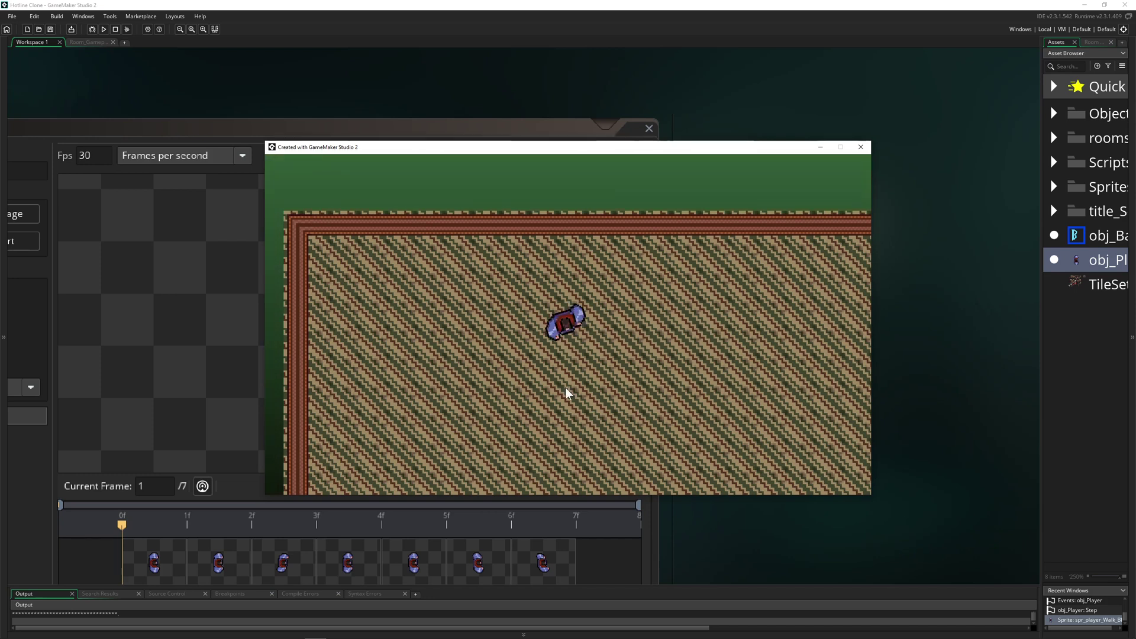
pyautogui.click(860, 146)
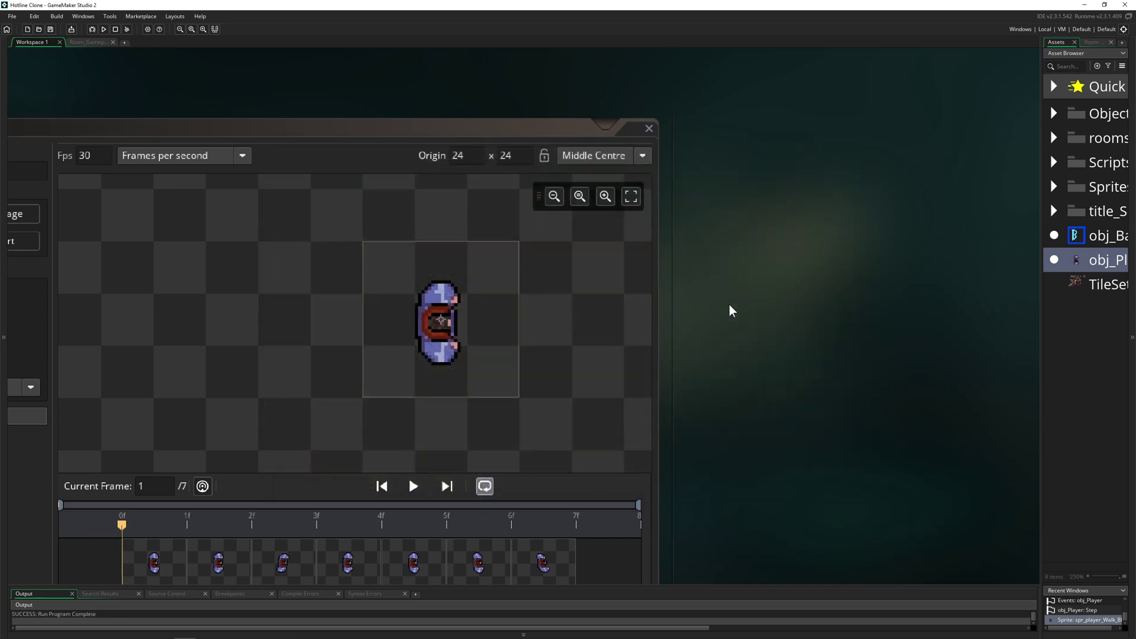
pyautogui.keyDown('ctrl'); pyautogui.scroll(-3, 727, 309); pyautogui.keyUp('ctrl')
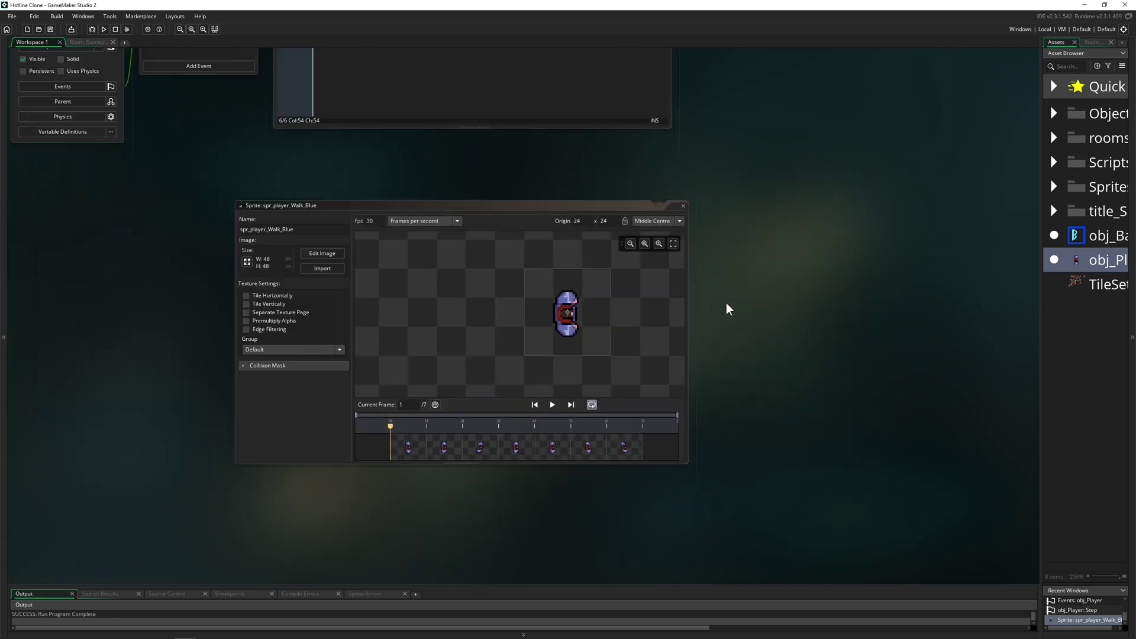
pyautogui.click(728, 308)
pyautogui.hotkey('ctrl', 'w')
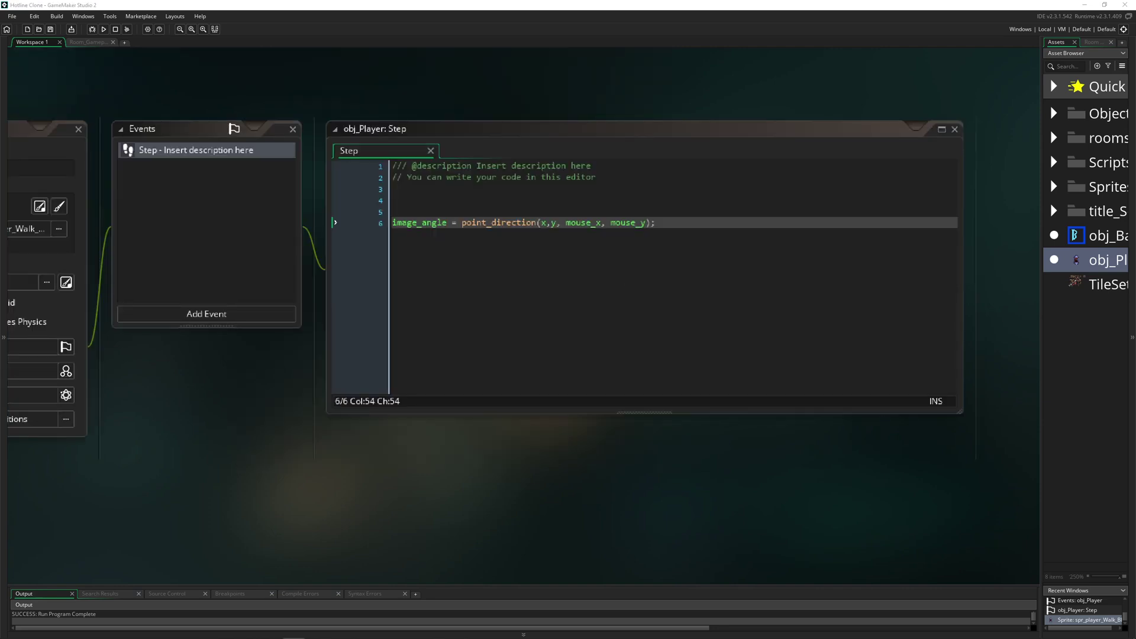
# Step: Add an '// animation' comment below the image_angle line in the Step code
pyautogui.click(484, 284)
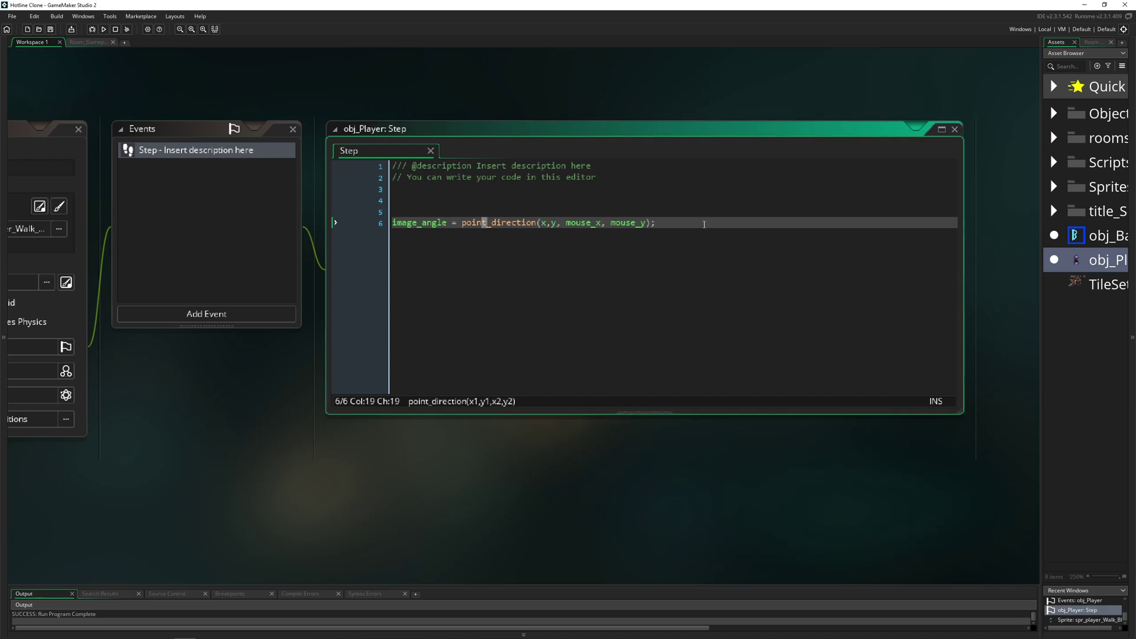
pyautogui.click(704, 224)
pyautogui.press('Return')
pyautogui.press('Return')
pyautogui.press('Return')
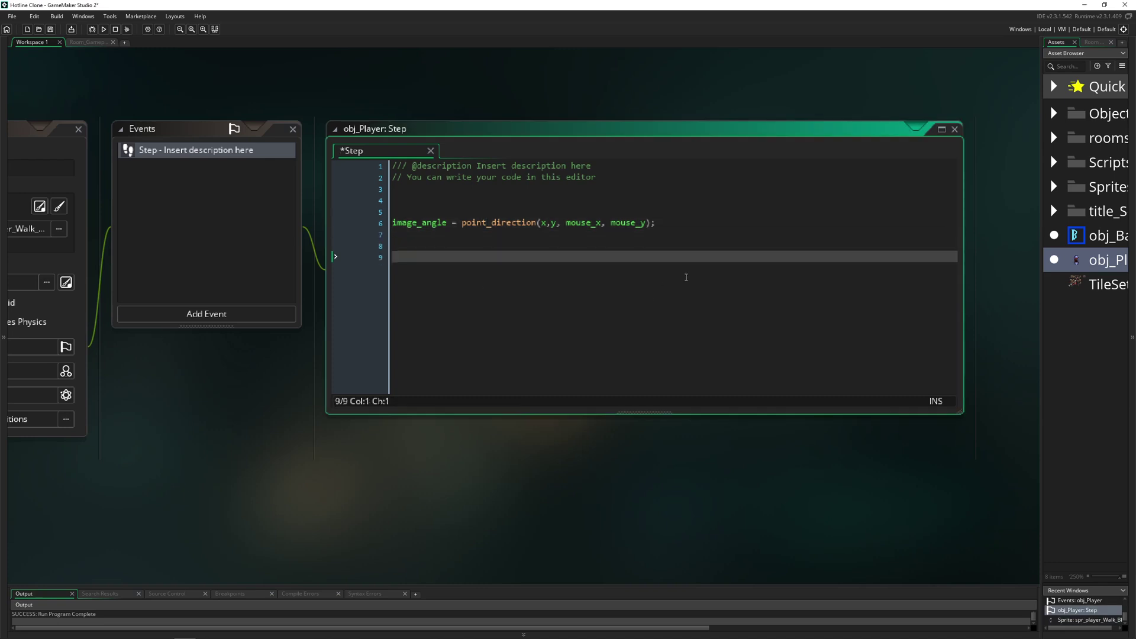
pyautogui.click(685, 277)
pyautogui.write('// an')
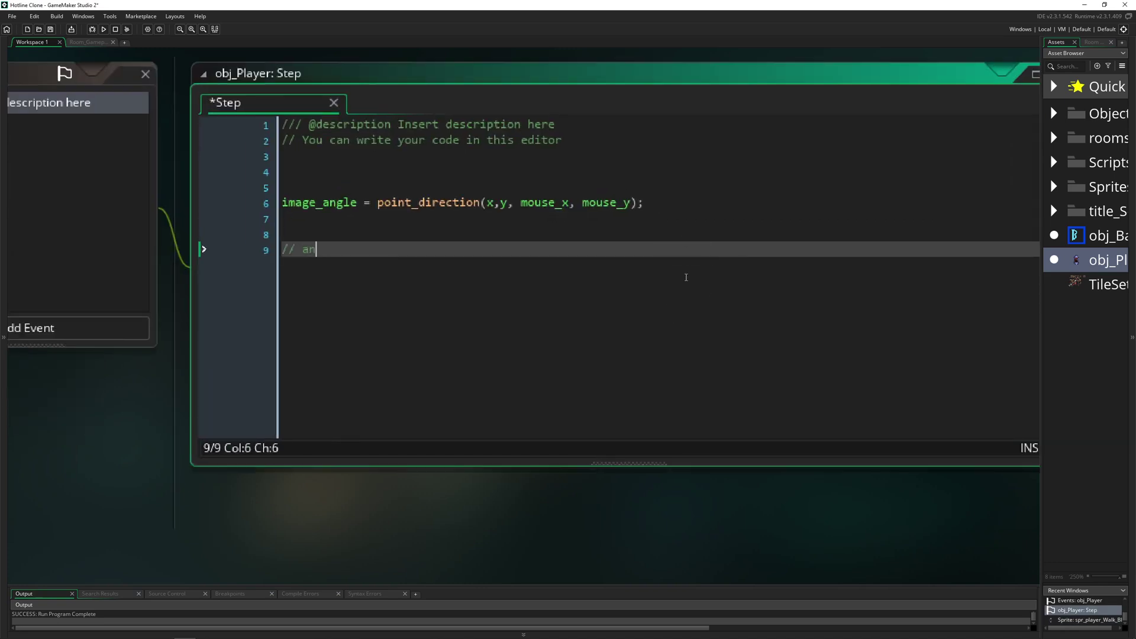
pyautogui.write('imation')
pyautogui.press('Return')
pyautogui.press('Return')
# Step: Write the condition if (xprevious == x and yprevious == y)
pyautogui.write('x')
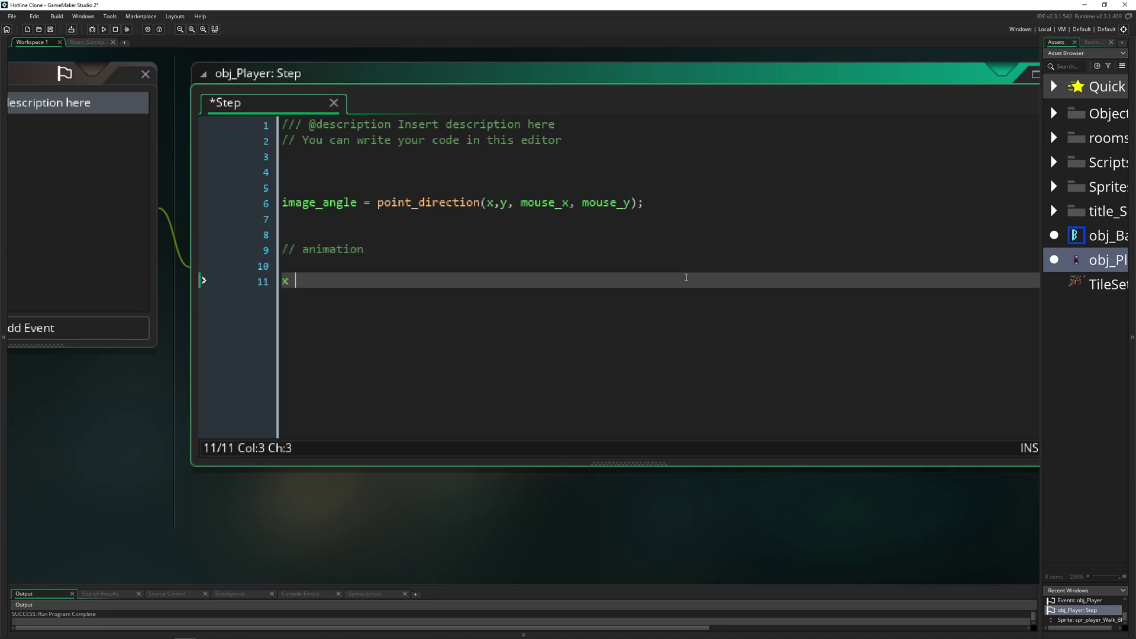
pyautogui.press('BackSpace')
pyautogui.write('previous')
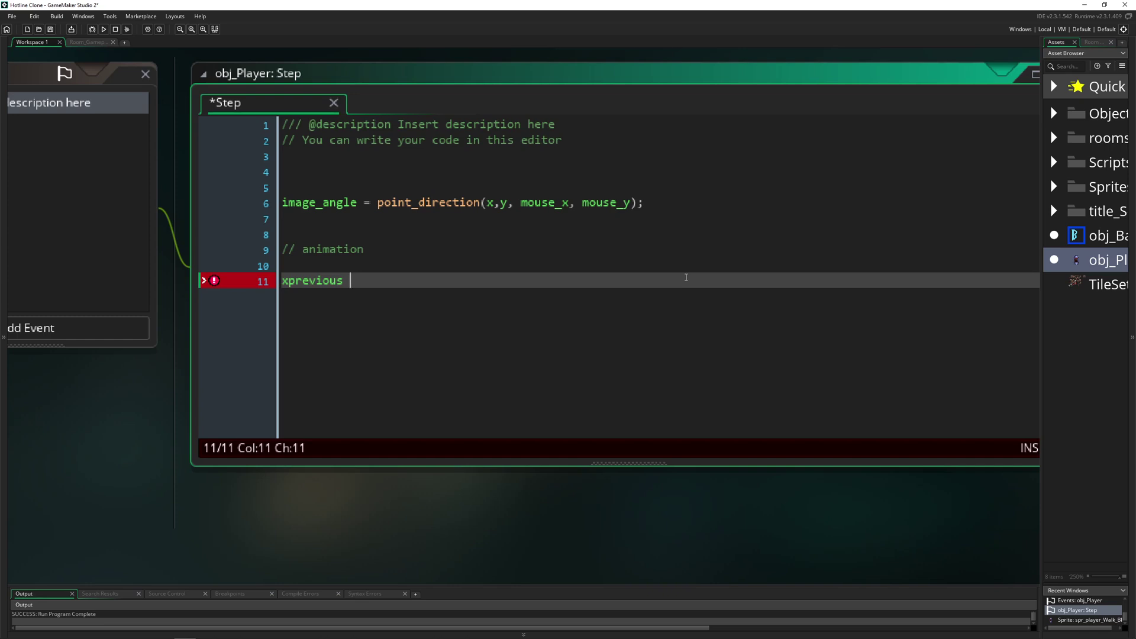
pyautogui.write('== x)')
pyautogui.press('Left')
pyautogui.press('Left')
pyautogui.press('Left')
pyautogui.press('Left')
pyautogui.press('Left')
pyautogui.press('Left')
pyautogui.press('Left')
pyautogui.press('Left')
pyautogui.press('Left')
pyautogui.press('Left')
pyautogui.press('Left')
pyautogui.press('Left')
pyautogui.press('Left')
pyautogui.press('Left')
pyautogui.write('(')
pyautogui.press('Left')
pyautogui.write('if')
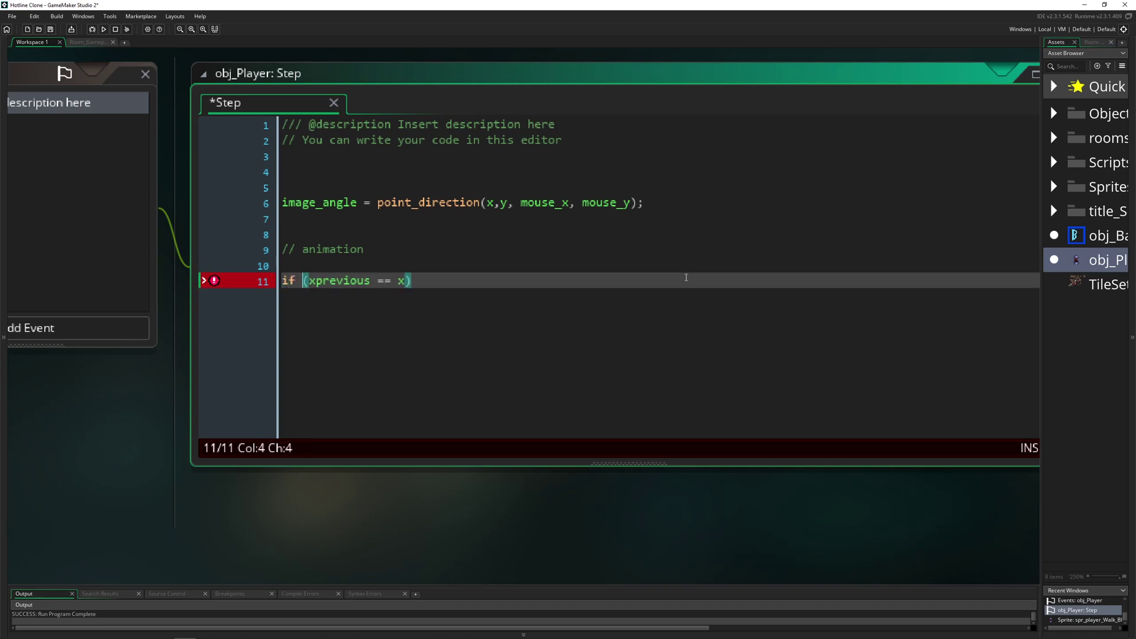
pyautogui.click(402, 280)
pyautogui.press('Left')
pyautogui.press('Left')
pyautogui.press('Left')
pyautogui.write('and')
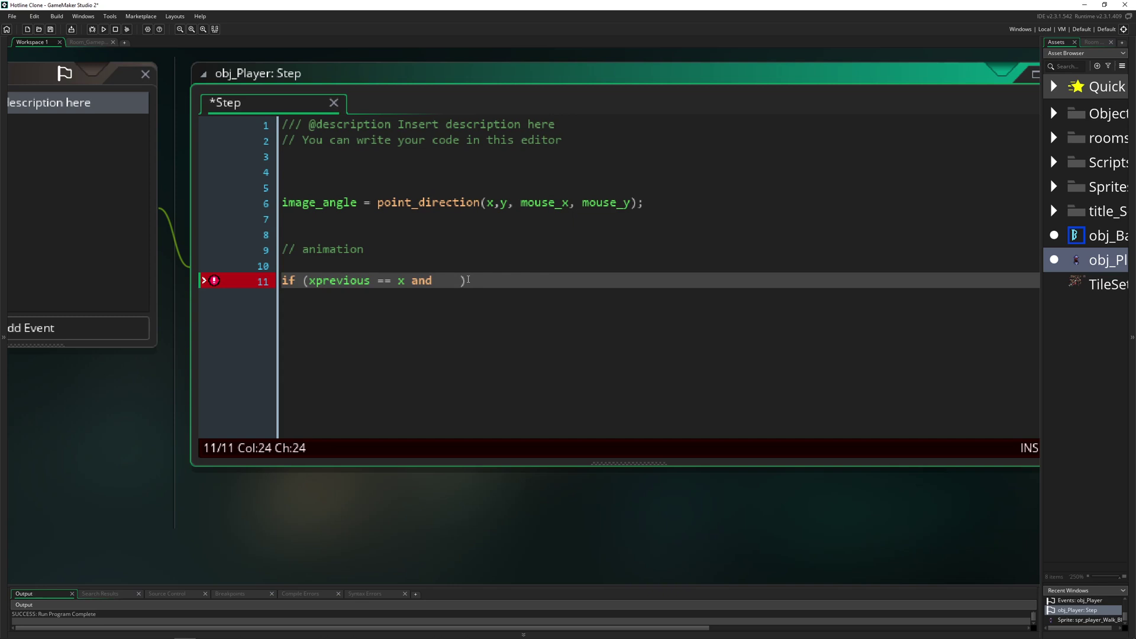
pyautogui.moveTo(406, 284); pyautogui.dragTo(313, 286)
pyautogui.hotkey('ctrl', 'c')
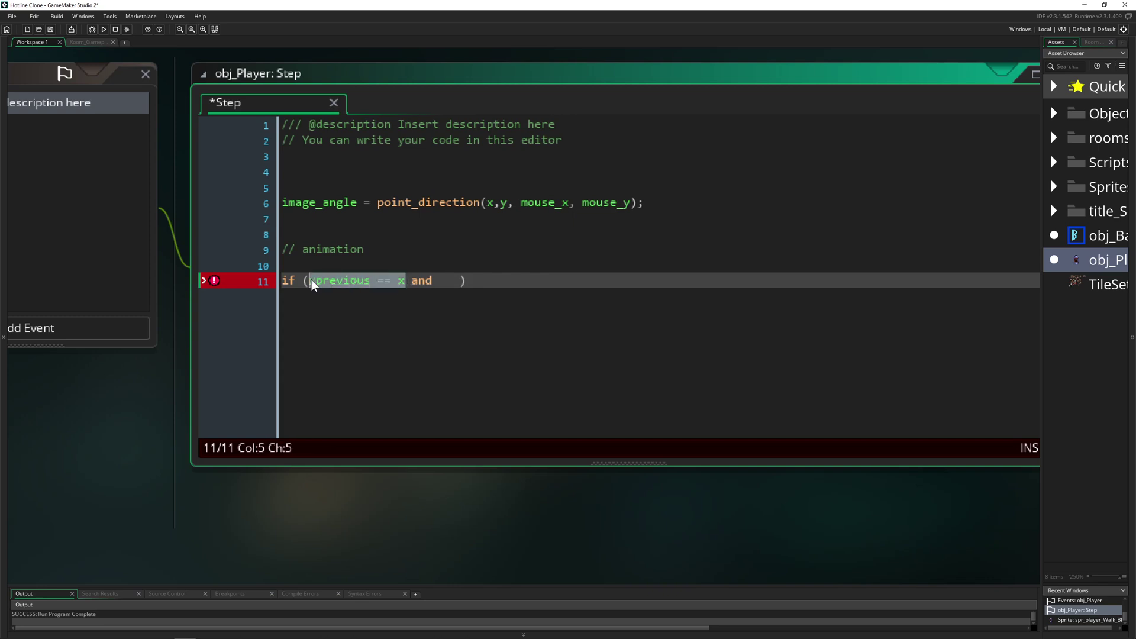
pyautogui.click(445, 280)
pyautogui.hotkey('ctrl', 'v')
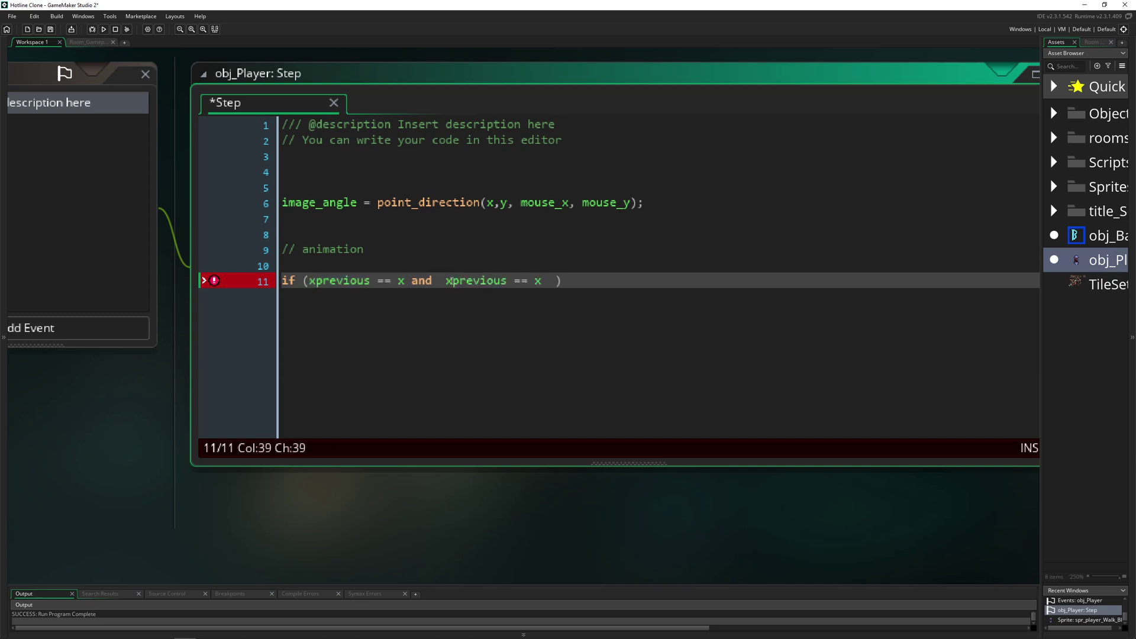
pyautogui.click(445, 281)
pyautogui.press('Delete')
pyautogui.write('y')
pyautogui.doubleClick(537, 280)
pyautogui.write('y')
pyautogui.press('Escape')
# Step: Add { image_speed = 0; } to the if and start an else block
pyautogui.click(584, 282)
pyautogui.write('{')
pyautogui.press('Left')
pyautogui.press('Left')
pyautogui.press('Left')
pyautogui.write('image_sp')
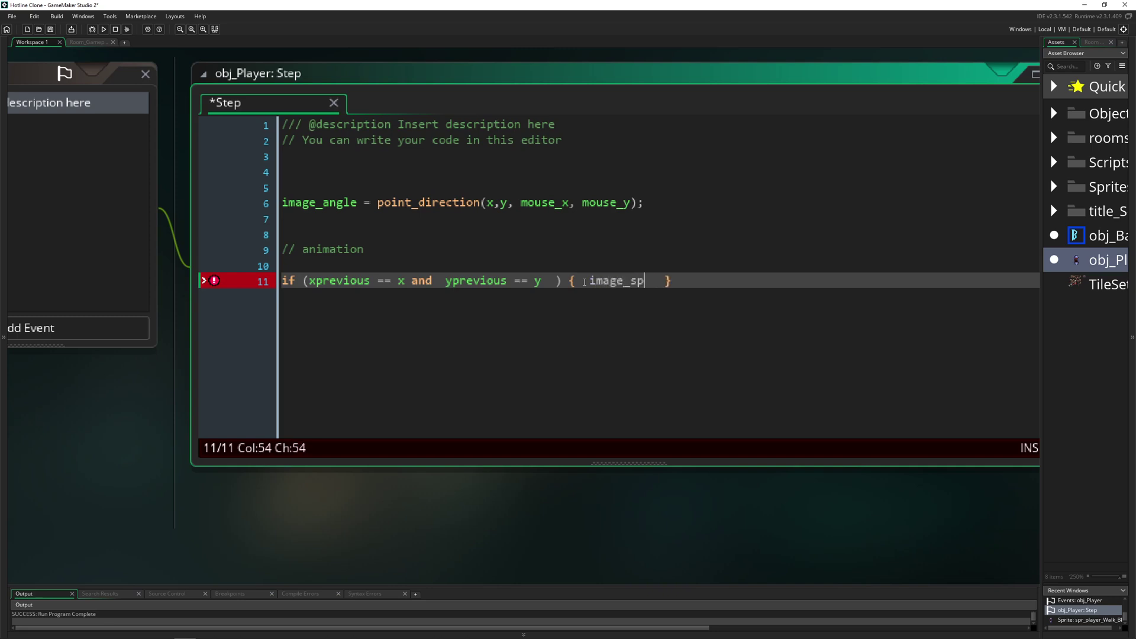
pyautogui.write('eed = 0;')
pyautogui.press('Return')
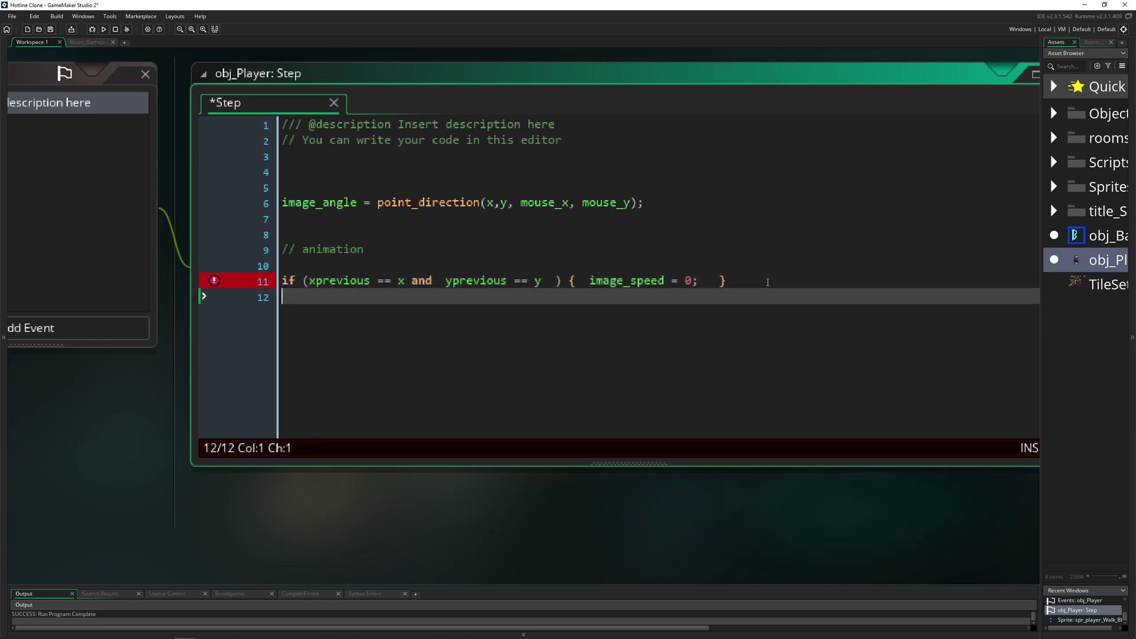
pyautogui.write('else {')
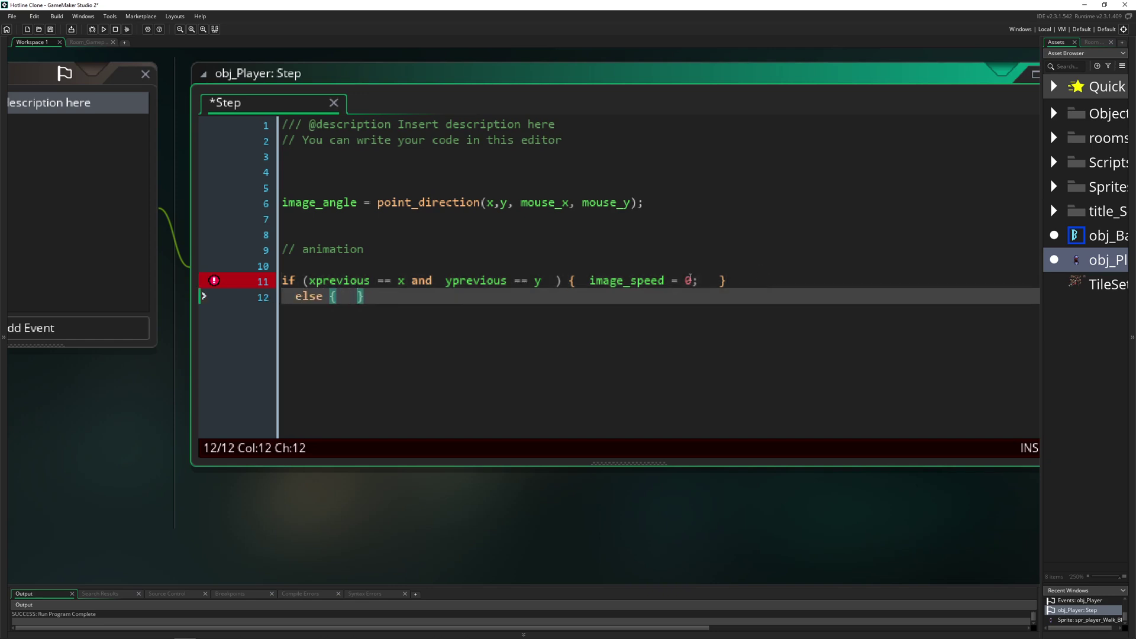
# Step: Fill the else block with image_speed = 1; and save the Step code
pyautogui.moveTo(690, 279); pyautogui.dragTo(589, 281)
pyautogui.hotkey('ctrl', 'c')
pyautogui.click(349, 295)
pyautogui.hotkey('ctrl', 'v')
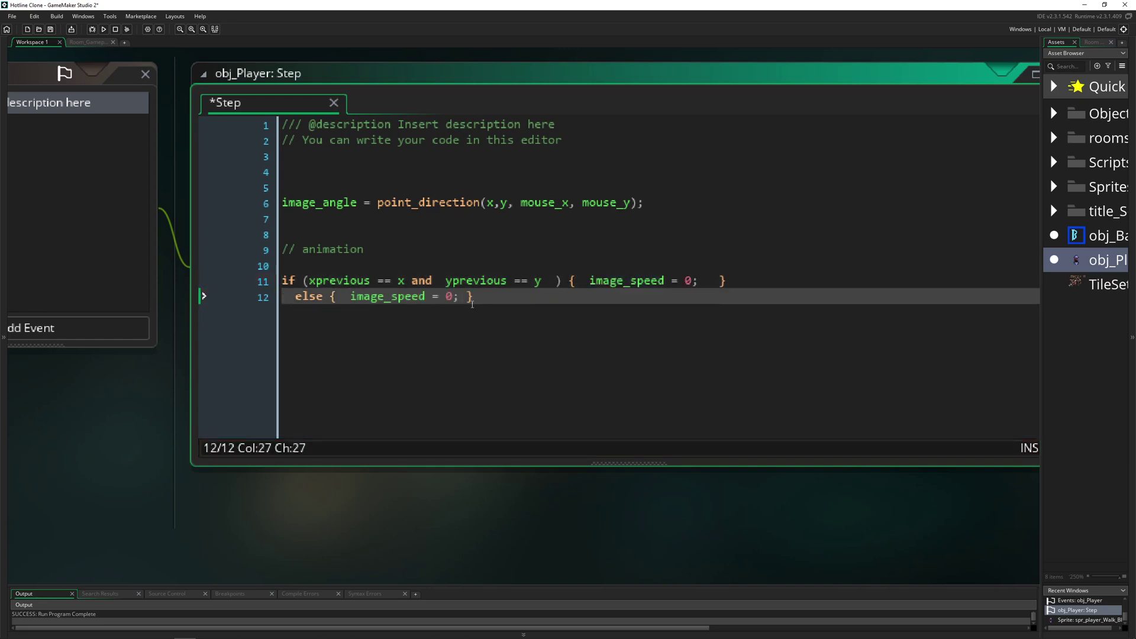
pyautogui.moveTo(446, 296); pyautogui.dragTo(454, 298)
pyautogui.write('1')
pyautogui.hotkey('ctrl', 's')
pyautogui.moveTo(1041, 189); pyautogui.dragTo(899, 209)
# Step: Open spr_player_Walk_Blue from obj_Player, preview its walk, and change Fps from 30 to 8
pyautogui.doubleClick(932, 260)
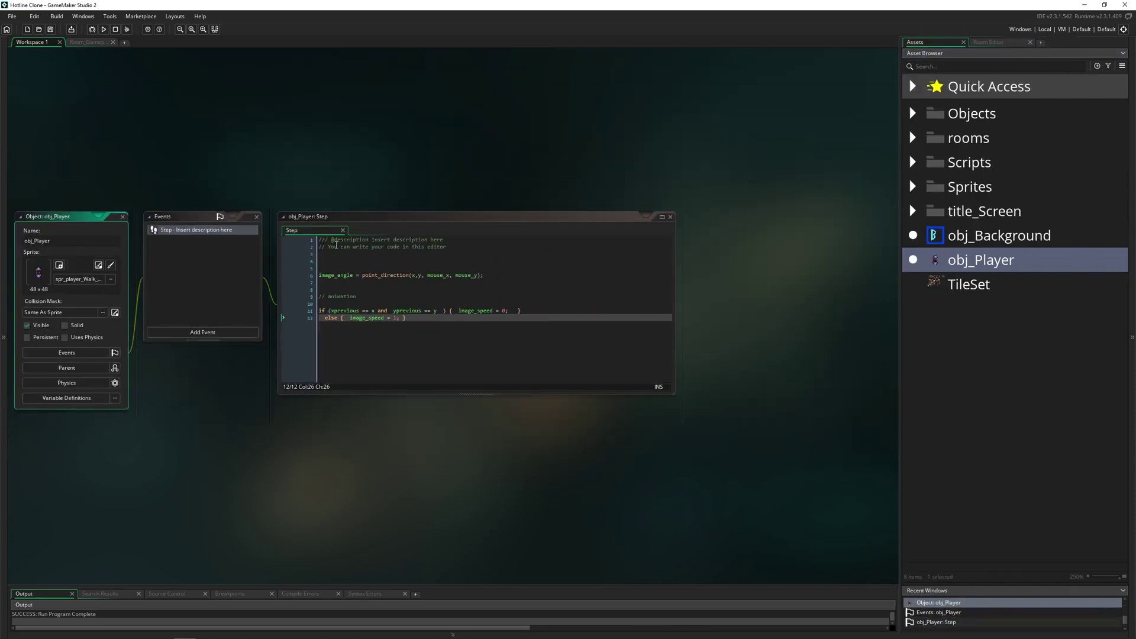
pyautogui.click(97, 266)
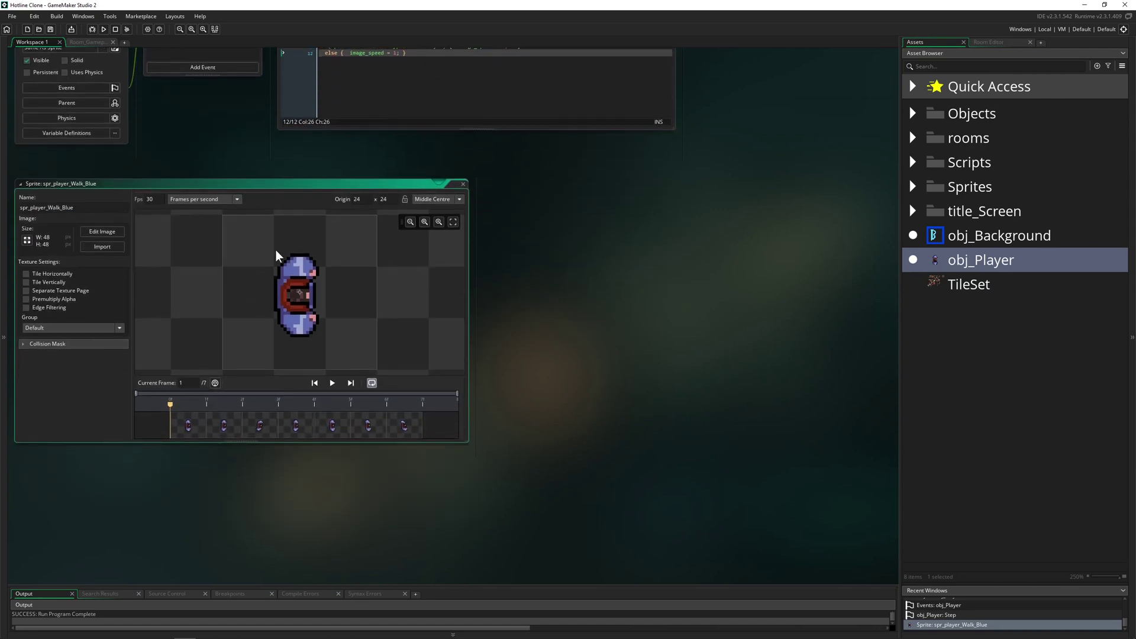
pyautogui.click(331, 382)
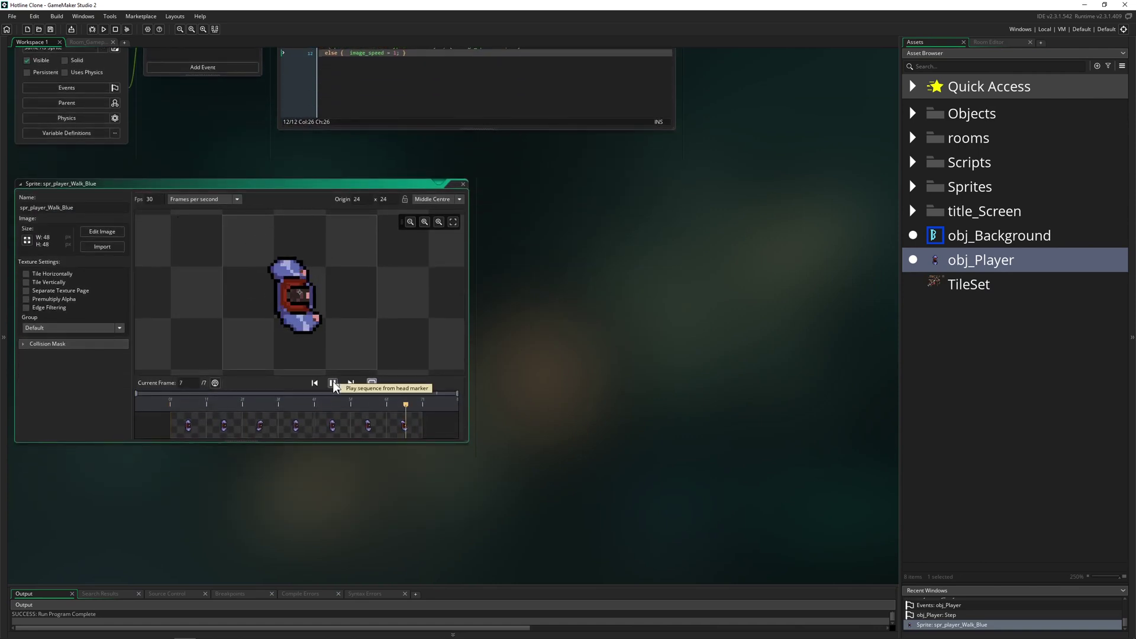
pyautogui.doubleClick(155, 201)
pyautogui.write('8')
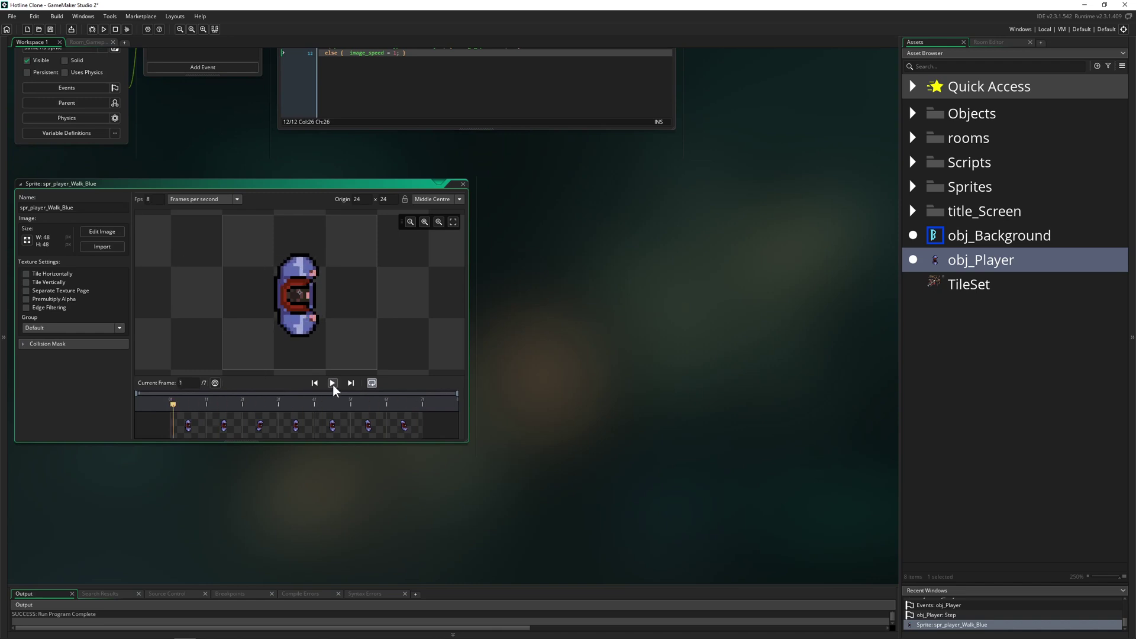
# Step: Close the spr_player_Walk_Blue sprite editor
pyautogui.click(463, 184)
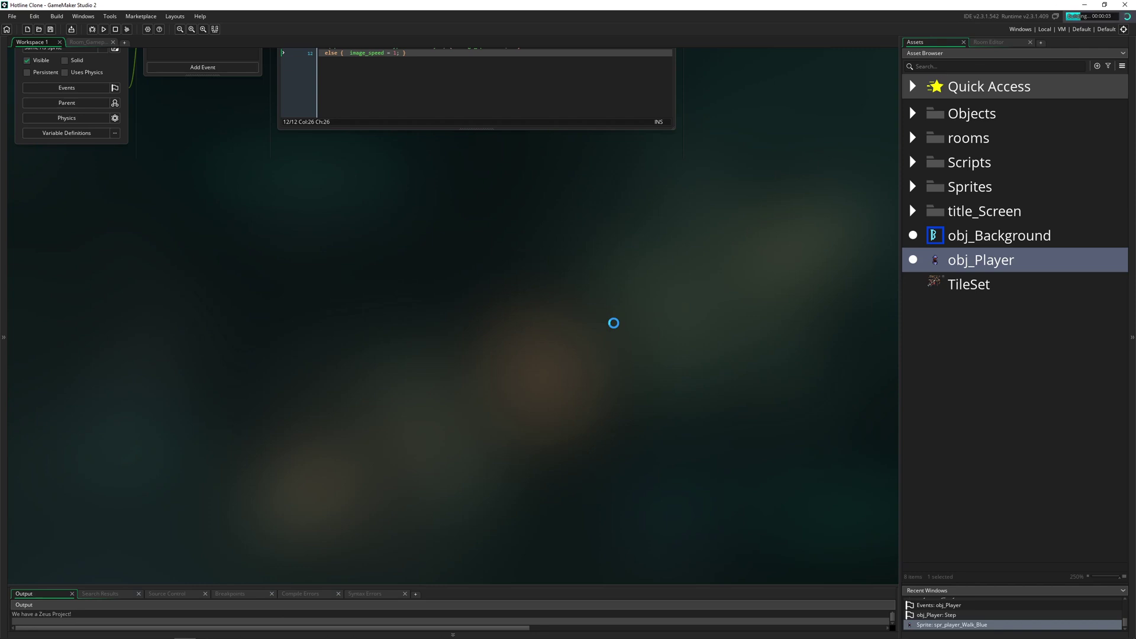